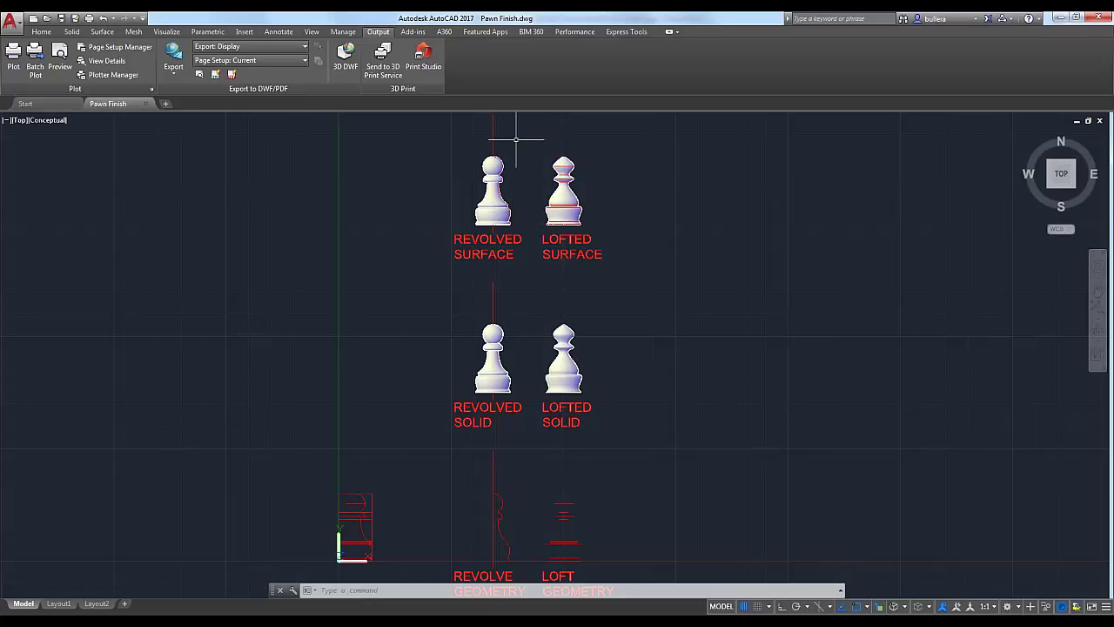
pyautogui.scroll(5, 493, 178)
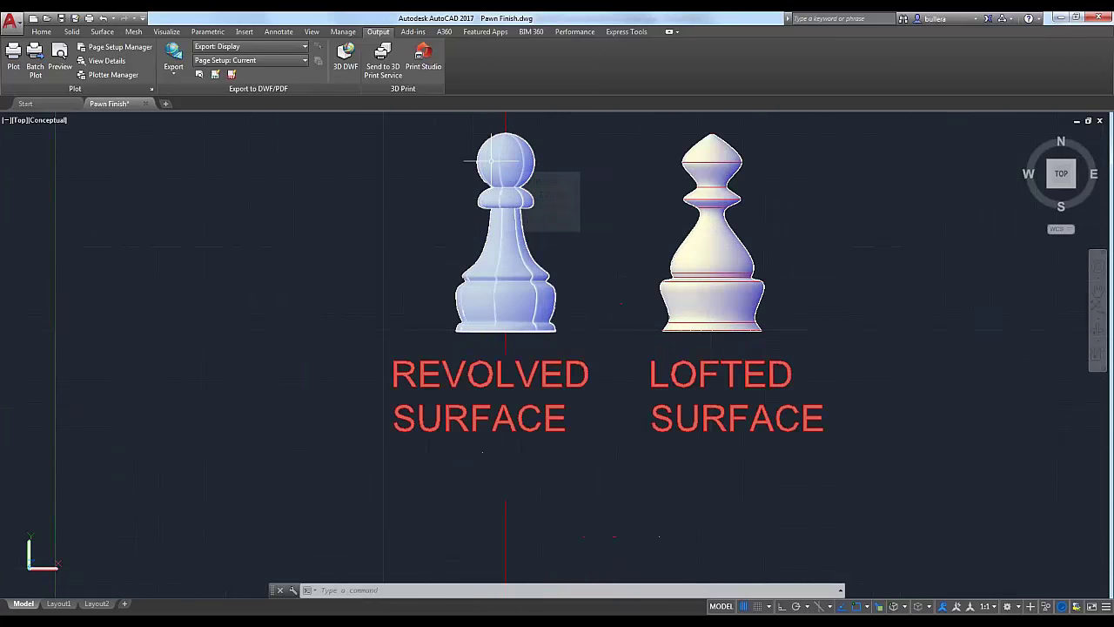
pyautogui.click(491, 160)
pyautogui.scroll(-6, 492, 161)
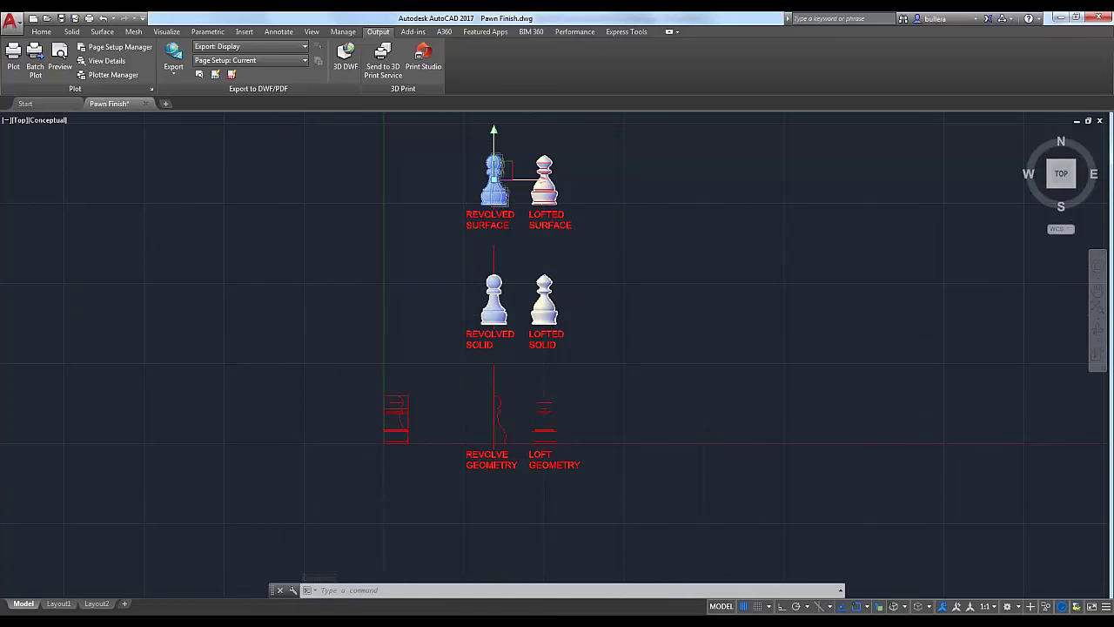
pyautogui.scroll(5, 487, 293)
pyautogui.press('Escape')
# Send the revolved solid pawn to Print Studio and continue past the 3D model preparation notice
pyautogui.click(493, 261)
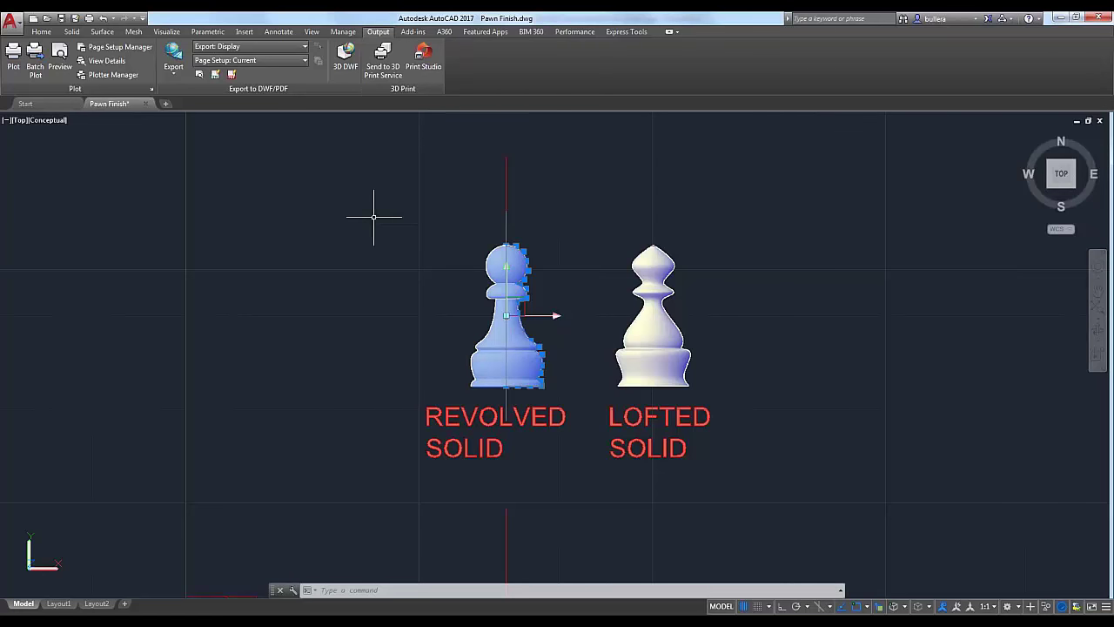
pyautogui.click(1018, 607)
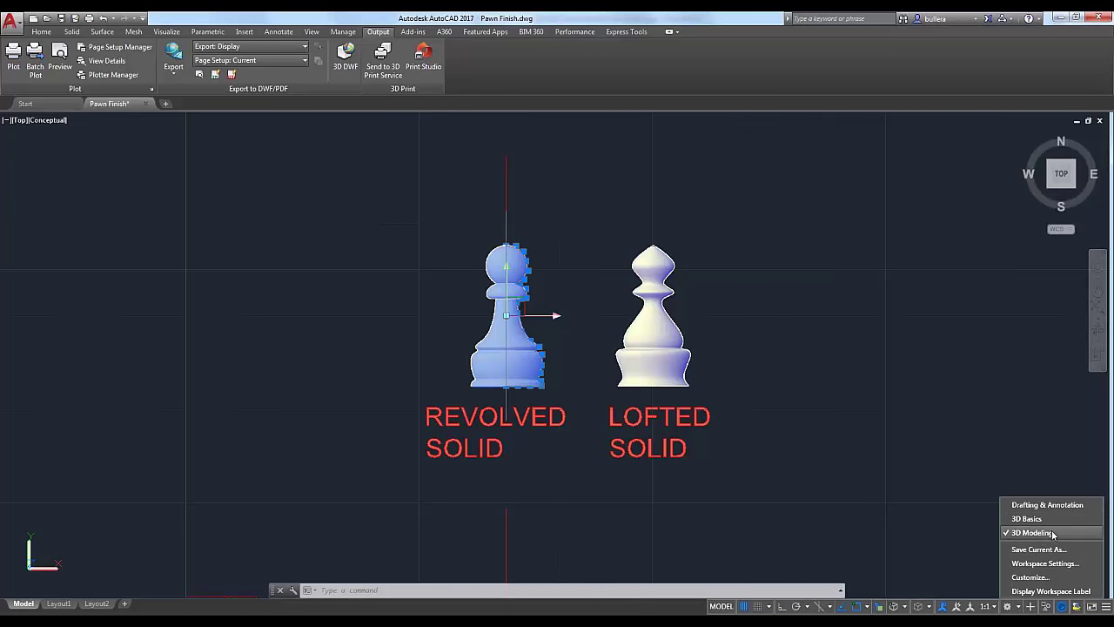
pyautogui.click(875, 357)
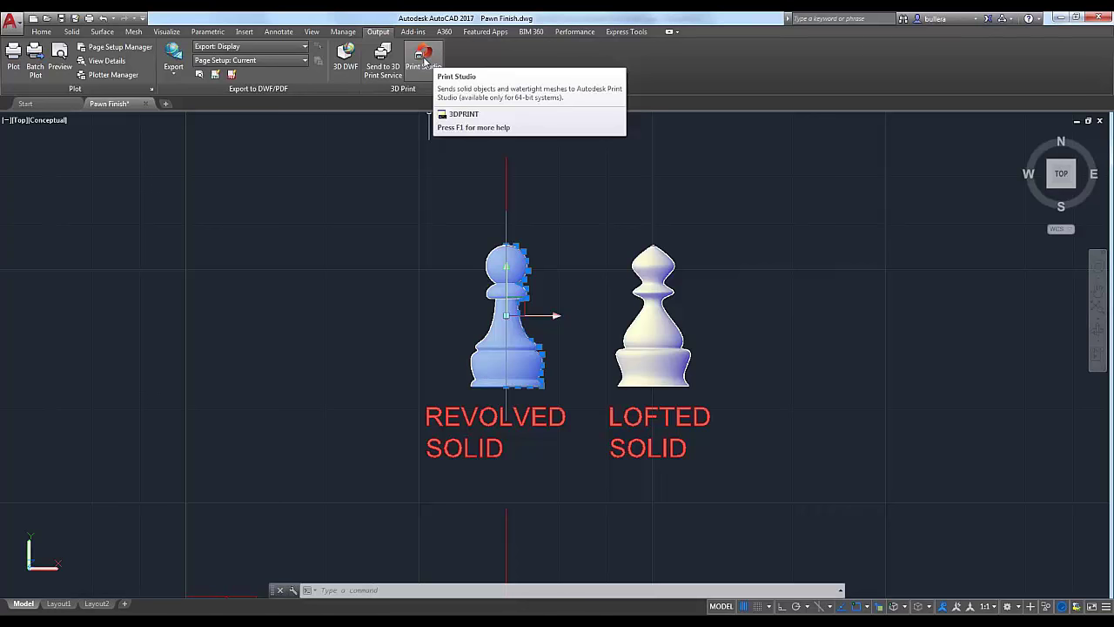
pyautogui.click(424, 59)
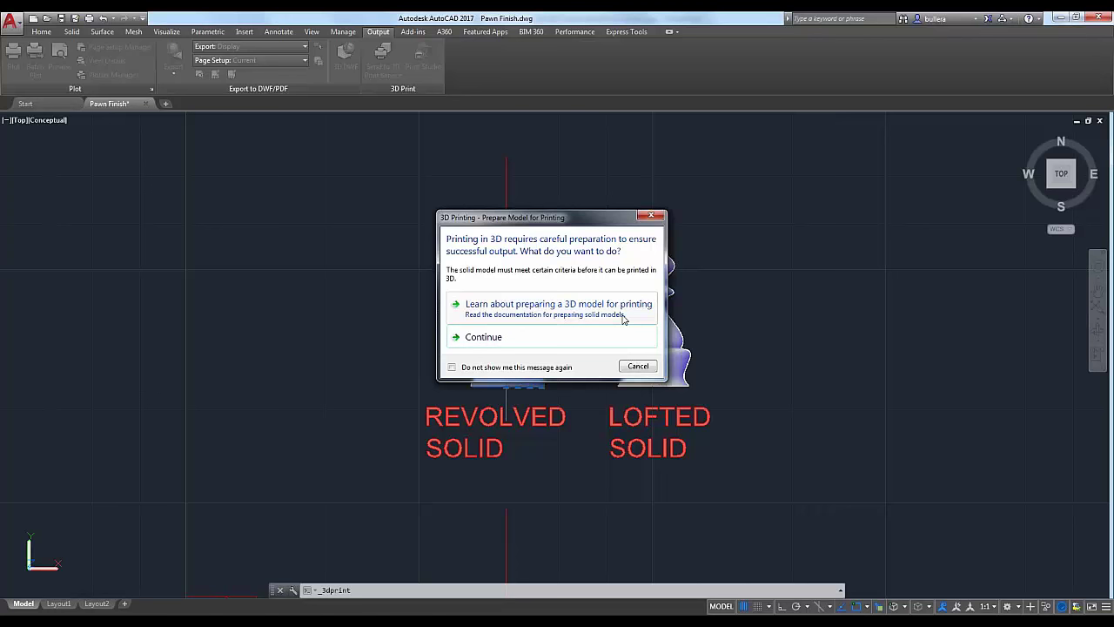
pyautogui.click(561, 341)
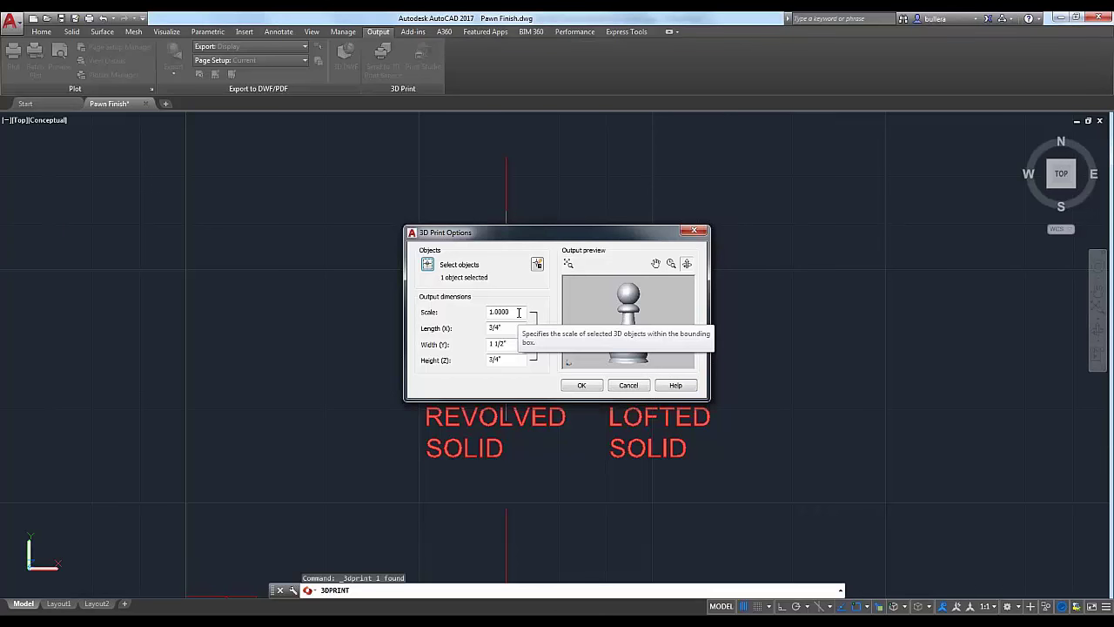
# Rotate the pawn in the 3D print output preview, keep the scale at 1.0000 and accept the options to open it in Print Studio
pyautogui.doubleClick(519, 312)
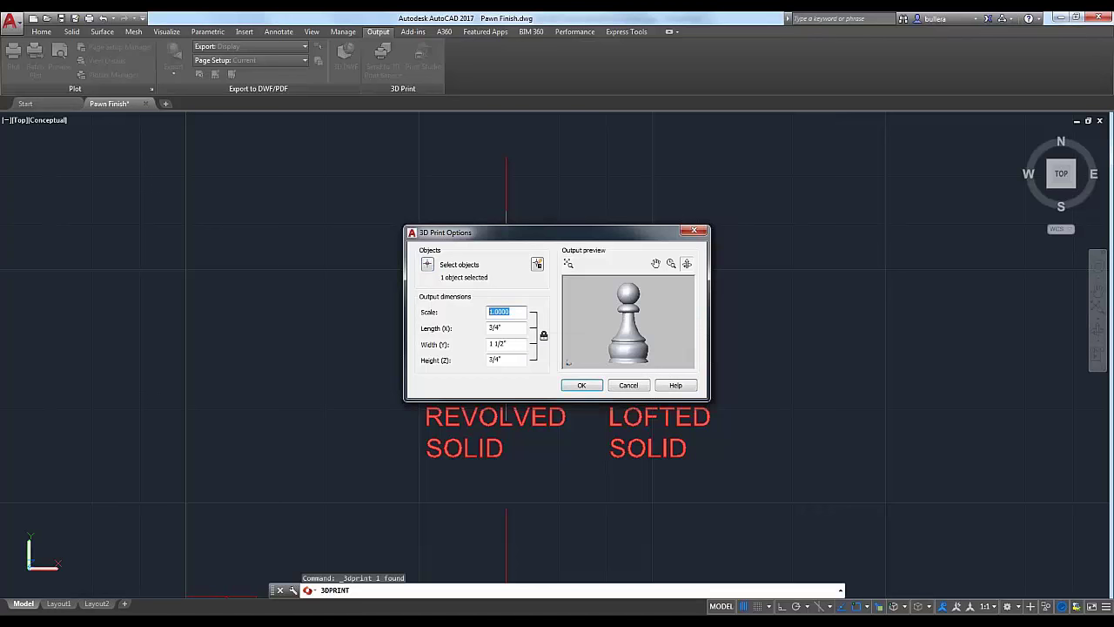
pyautogui.click(518, 312)
pyautogui.moveTo(635, 317); pyautogui.dragTo(627, 279)
pyautogui.moveTo(622, 322); pyautogui.dragTo(634, 304)
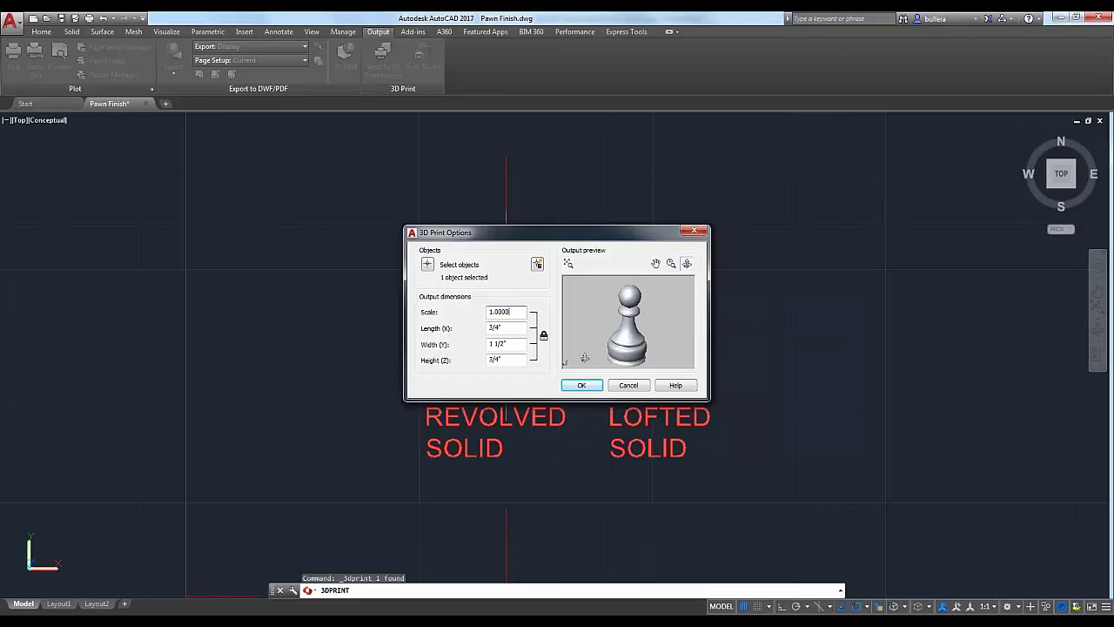
pyautogui.click(580, 385)
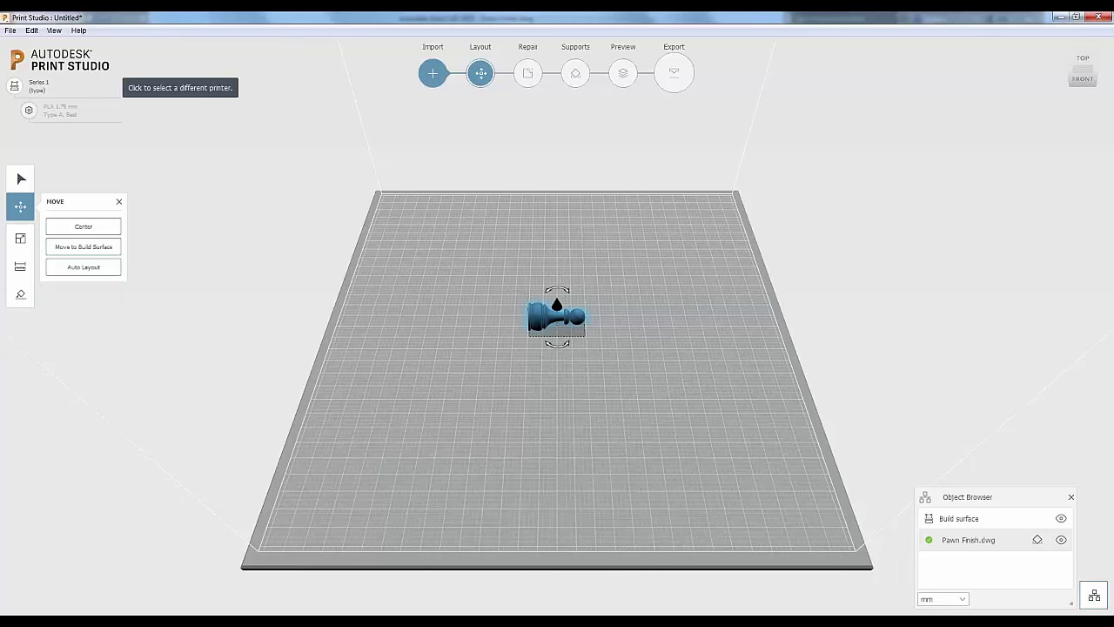
# Set the print file to be created for the Type A - Series 1 printer
pyautogui.click(14, 91)
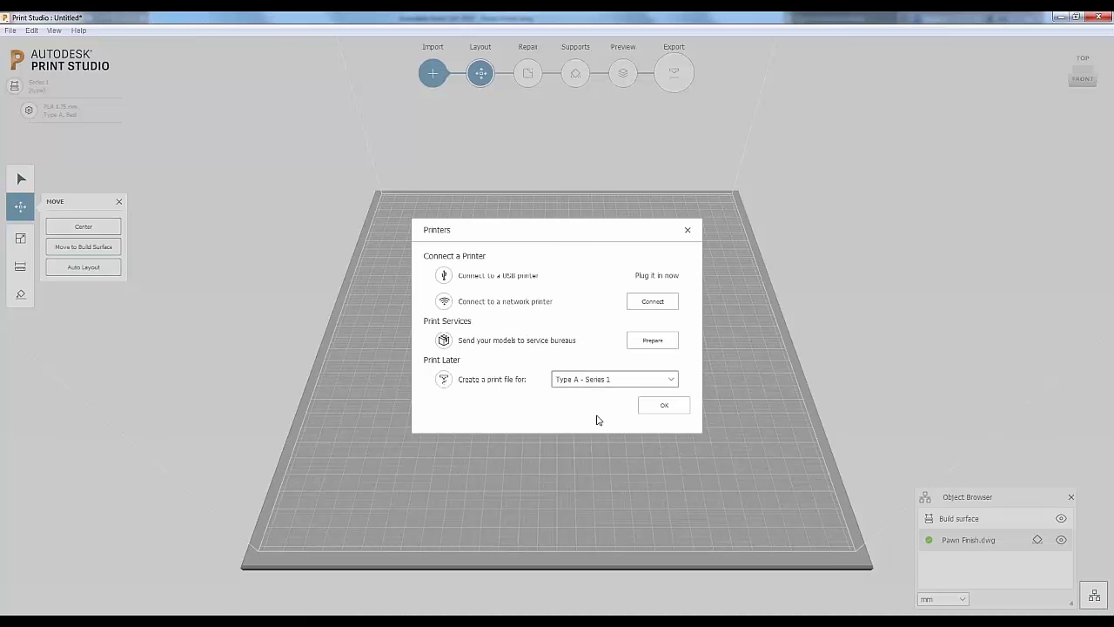
pyautogui.click(672, 380)
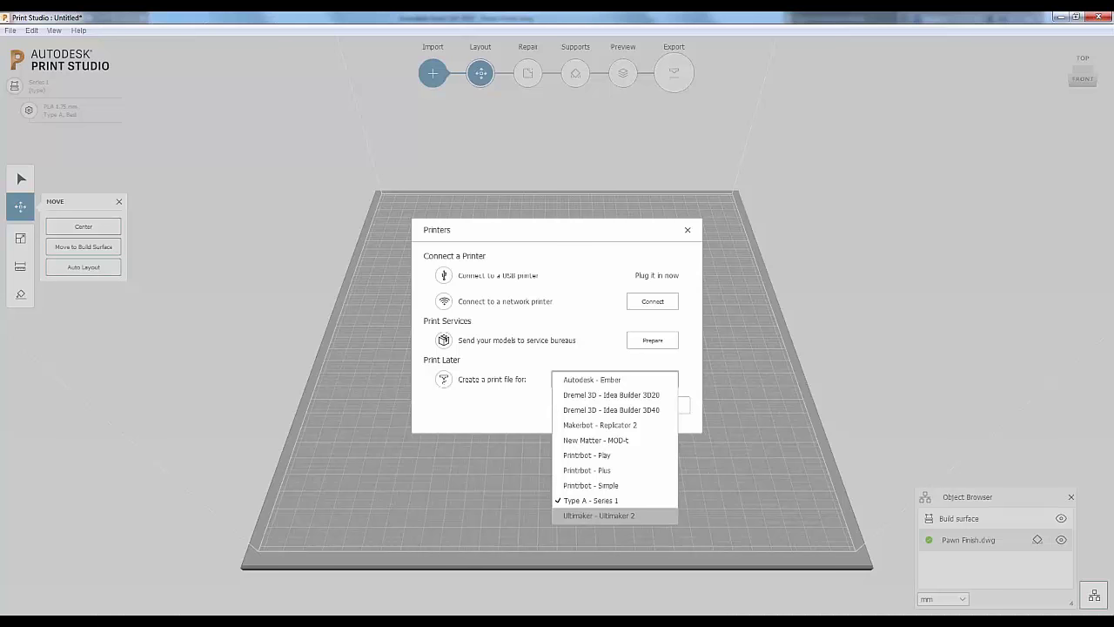
pyautogui.click(598, 501)
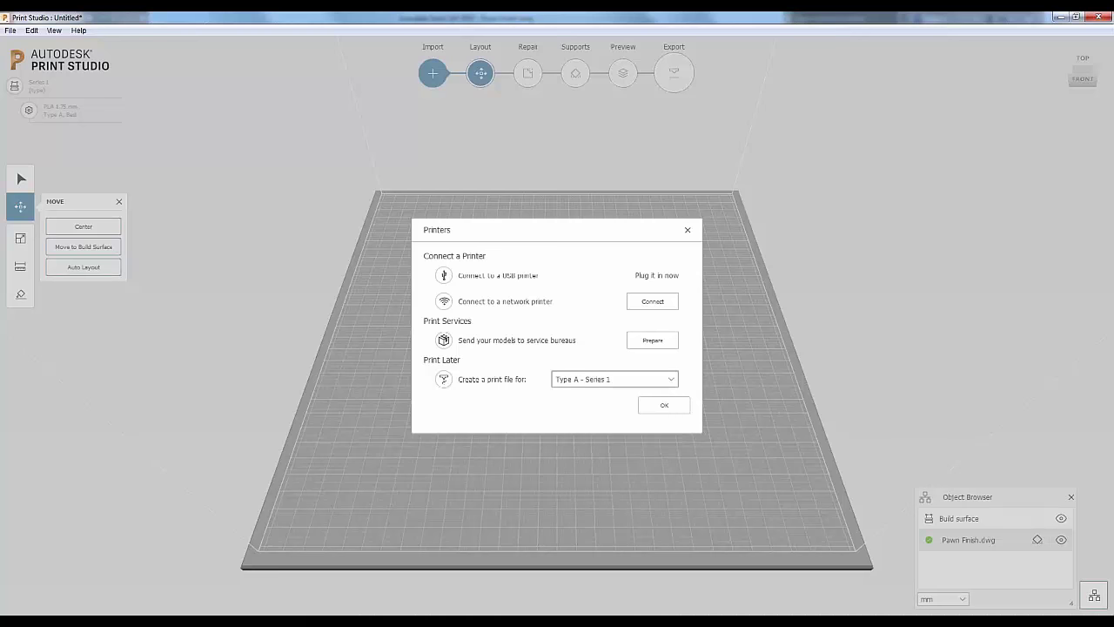
pyautogui.click(652, 409)
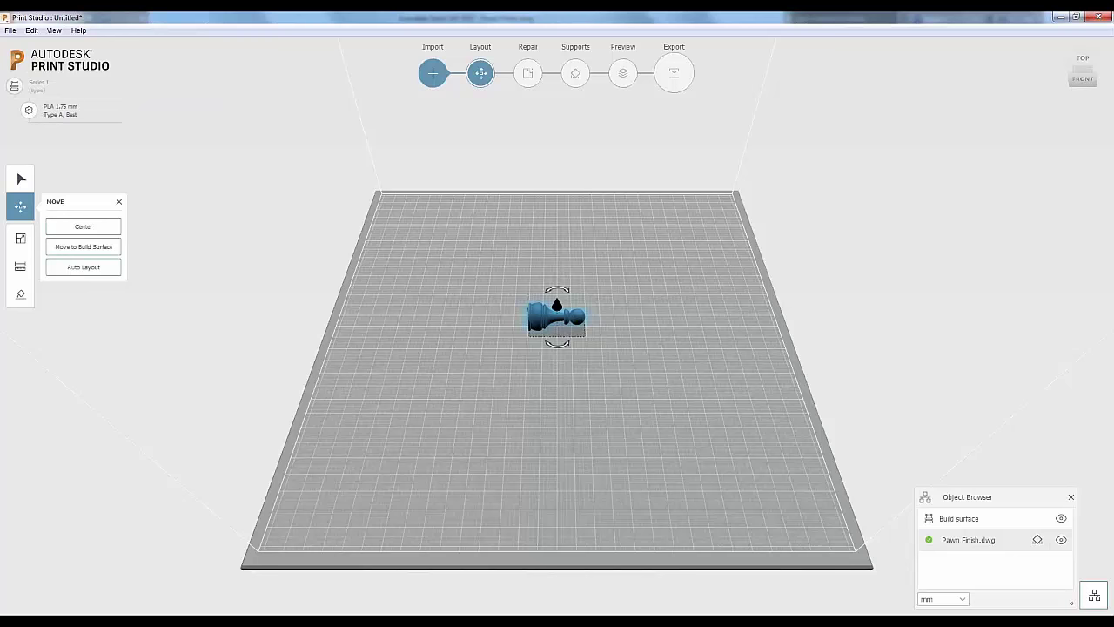
# Open the print settings and compare the basic settings of the Type A Draft, Standard and Best profiles
pyautogui.click(29, 110)
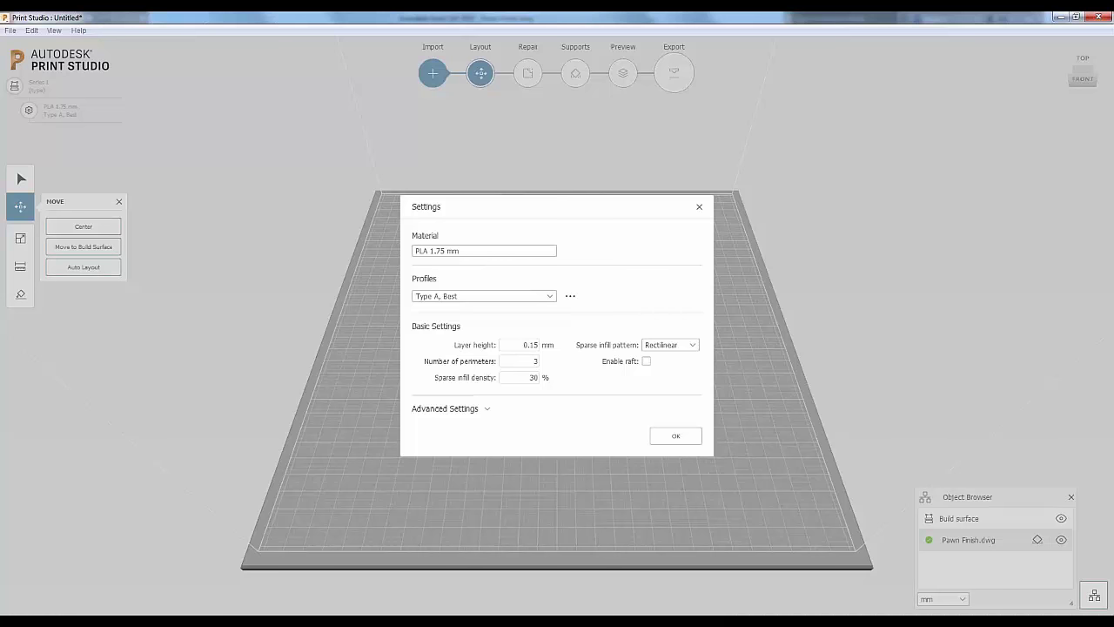
pyautogui.click(551, 298)
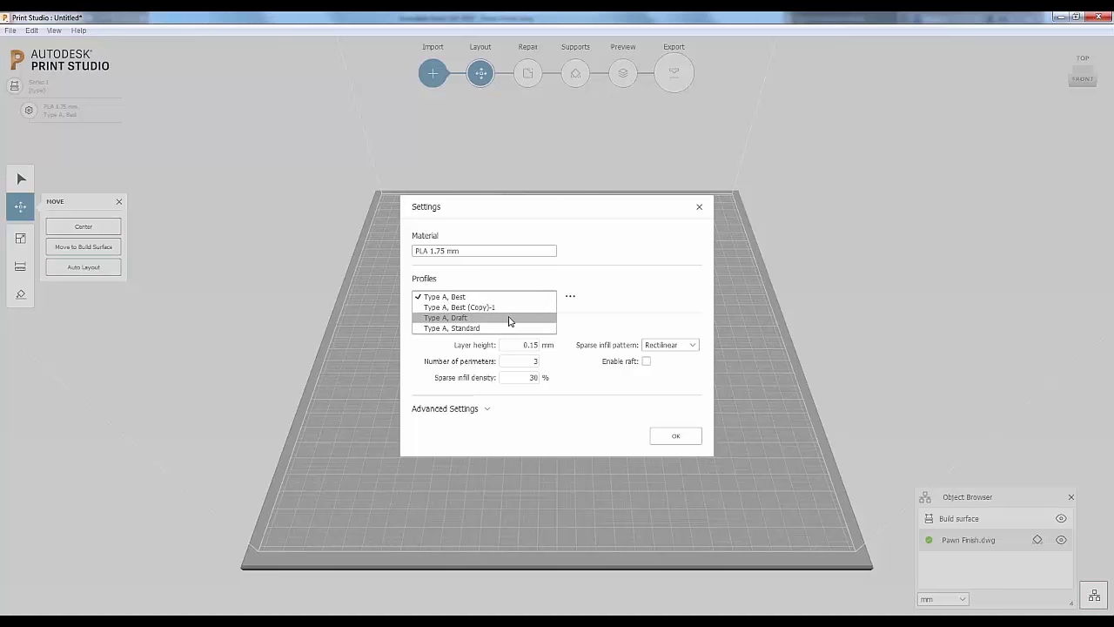
pyautogui.click(512, 319)
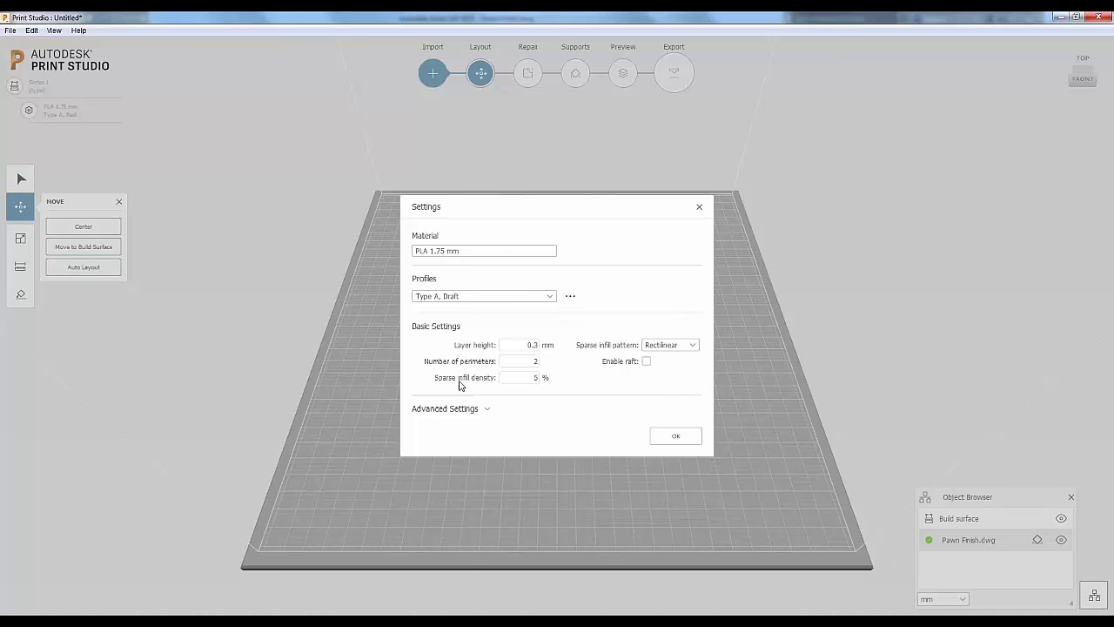
pyautogui.doubleClick(527, 383)
pyautogui.click(465, 296)
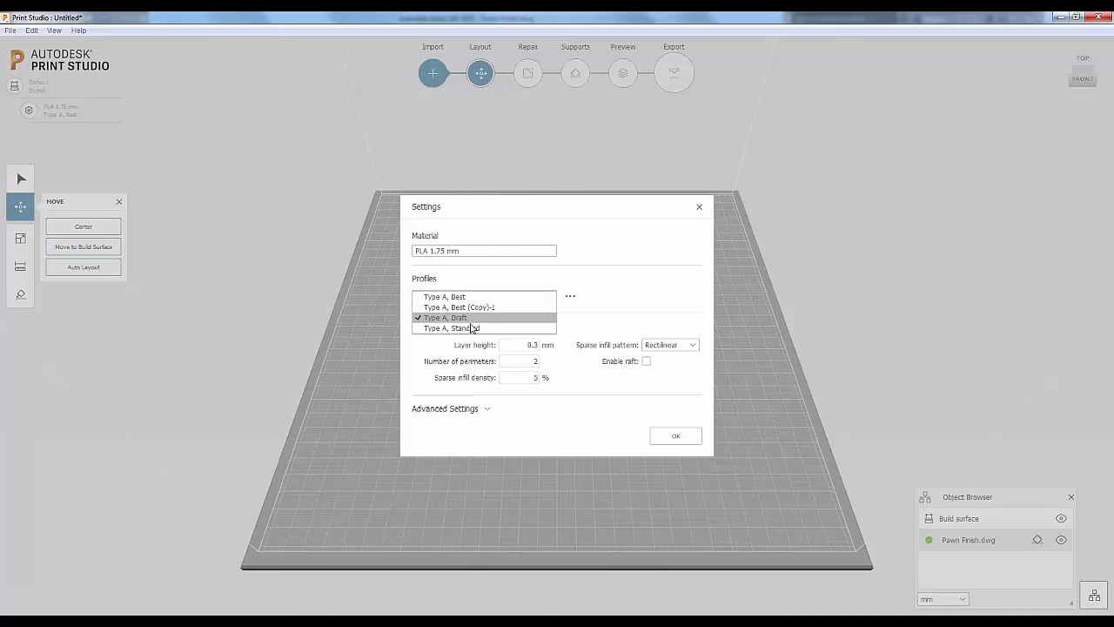
pyautogui.click(461, 329)
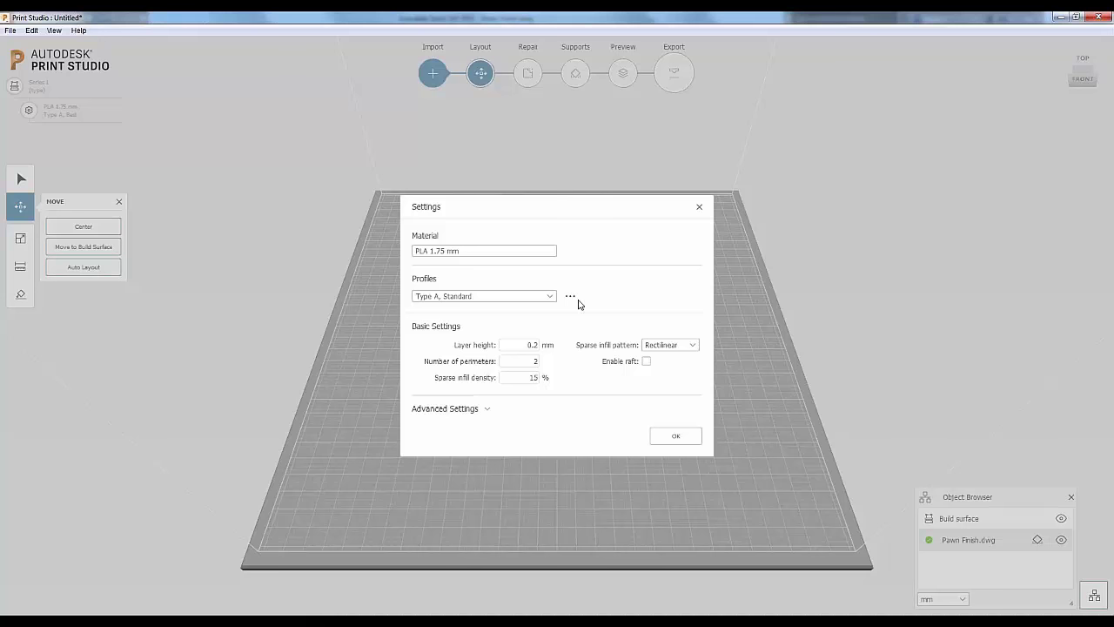
pyautogui.click(544, 296)
pyautogui.click(469, 297)
pyautogui.click(550, 298)
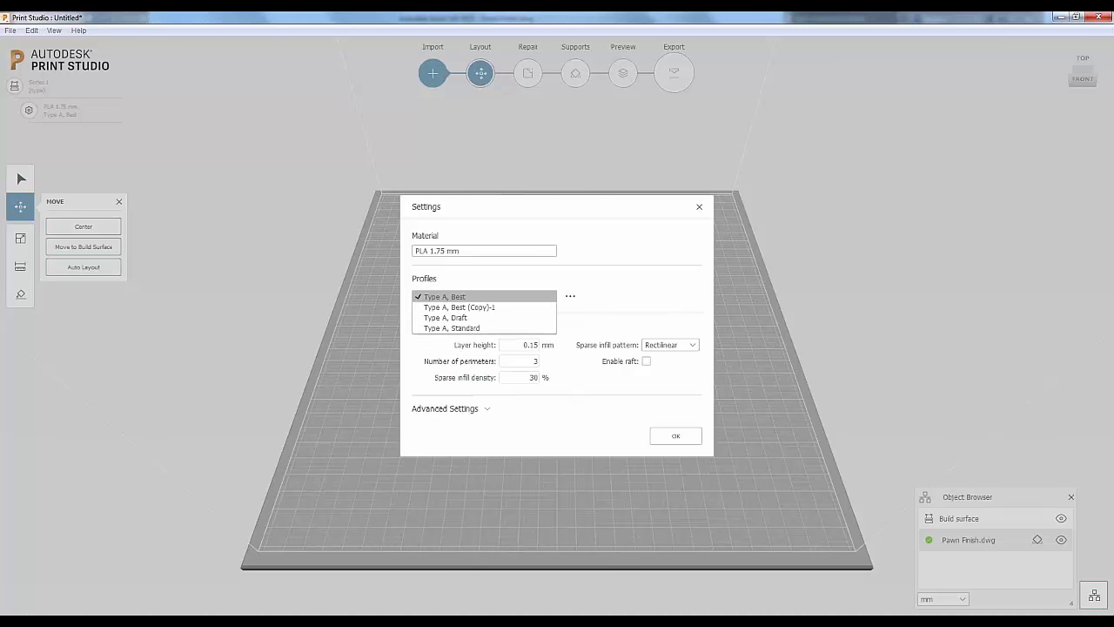
pyautogui.click(592, 296)
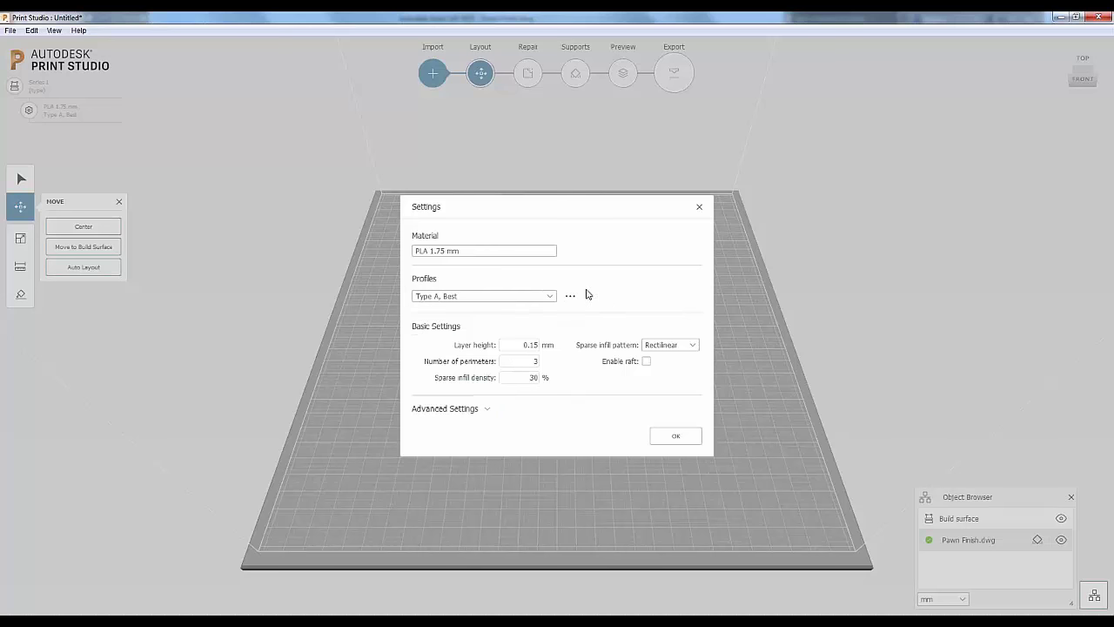
# Check the profile management options and choose the Type A, Best (Copy)-1 profile
pyautogui.click(570, 296)
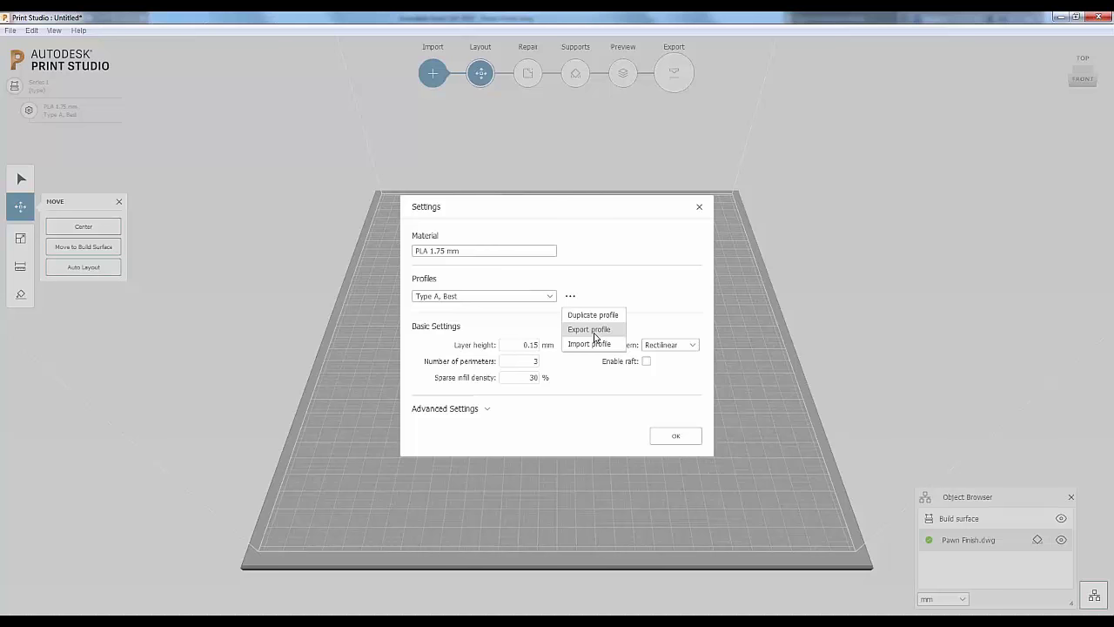
pyautogui.click(547, 296)
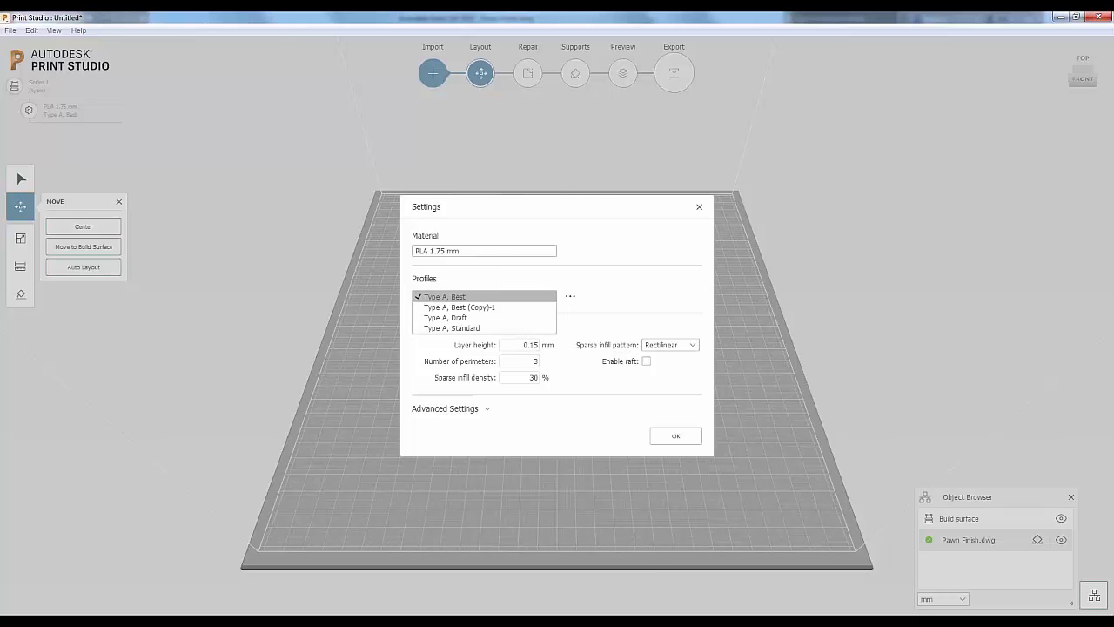
pyautogui.click(482, 308)
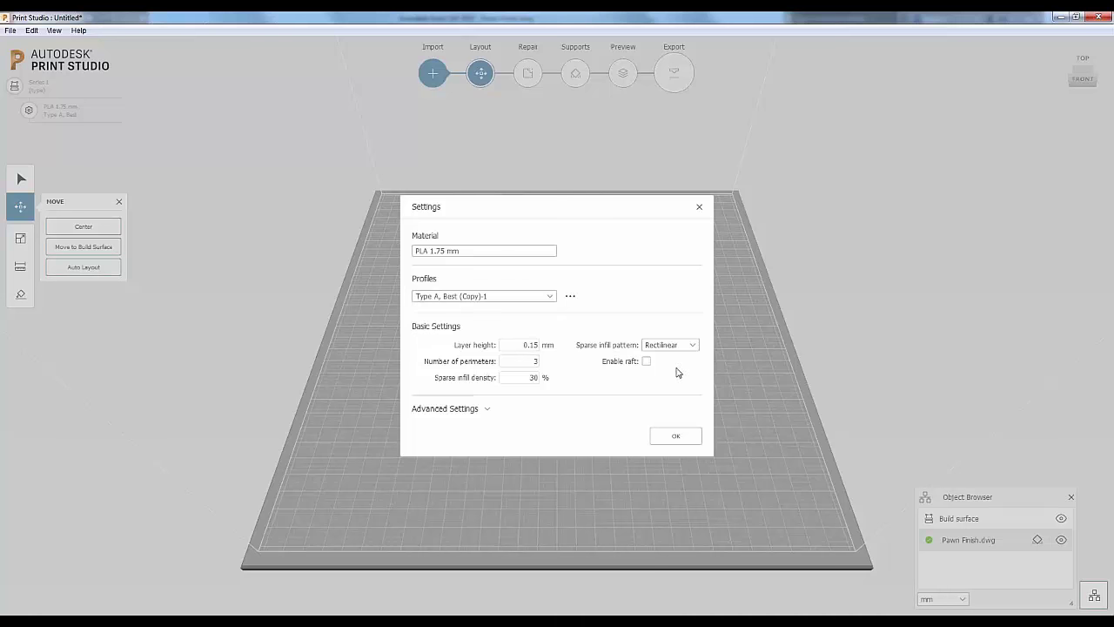
# Review the advanced support, infill, extrusion, layer, speed and cooling settings, and accept the print settings
pyautogui.click(488, 411)
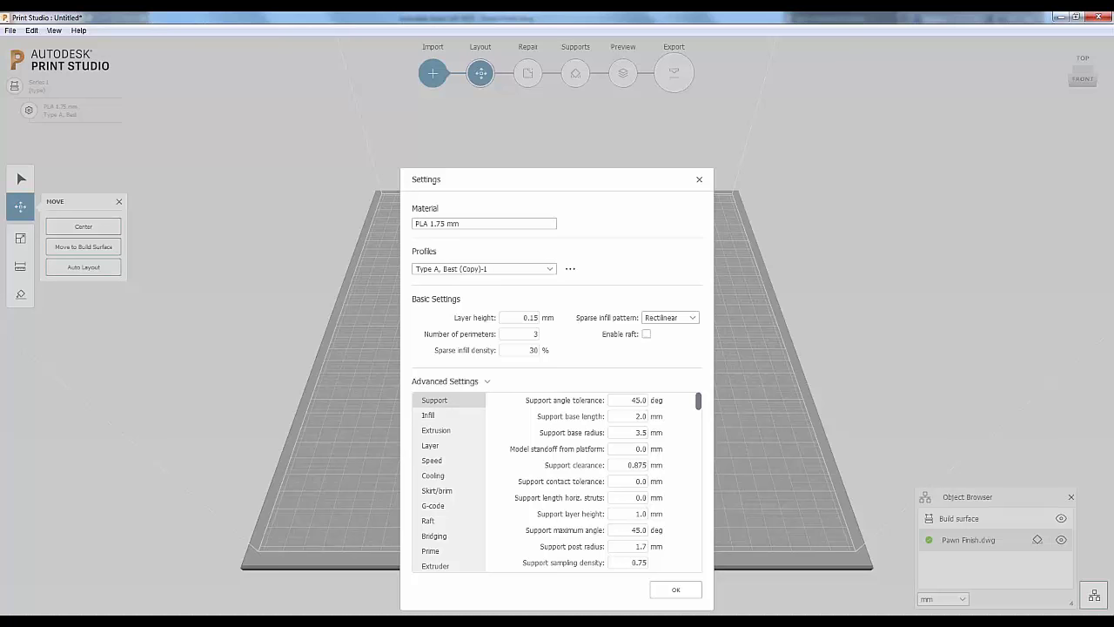
pyautogui.click(444, 418)
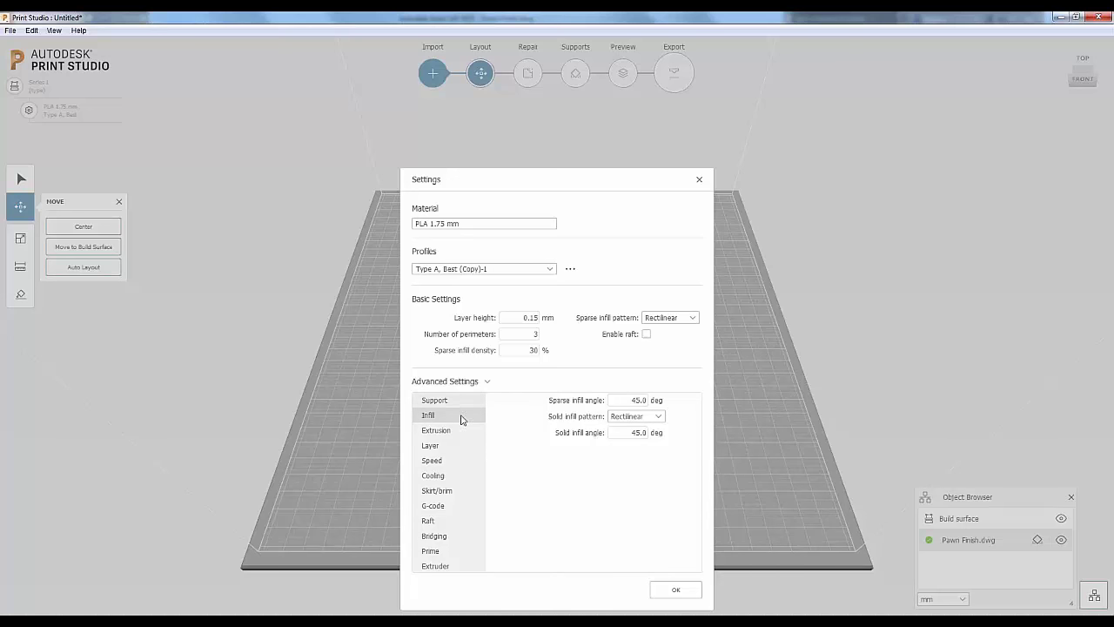
pyautogui.click(437, 430)
pyautogui.click(435, 447)
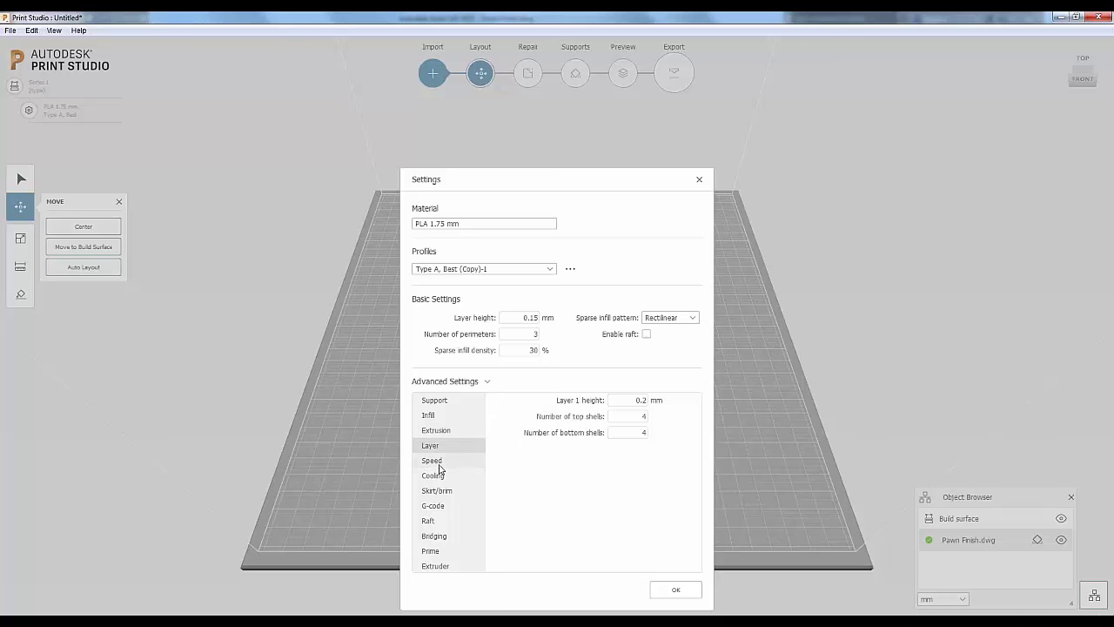
pyautogui.click(438, 464)
pyautogui.click(440, 479)
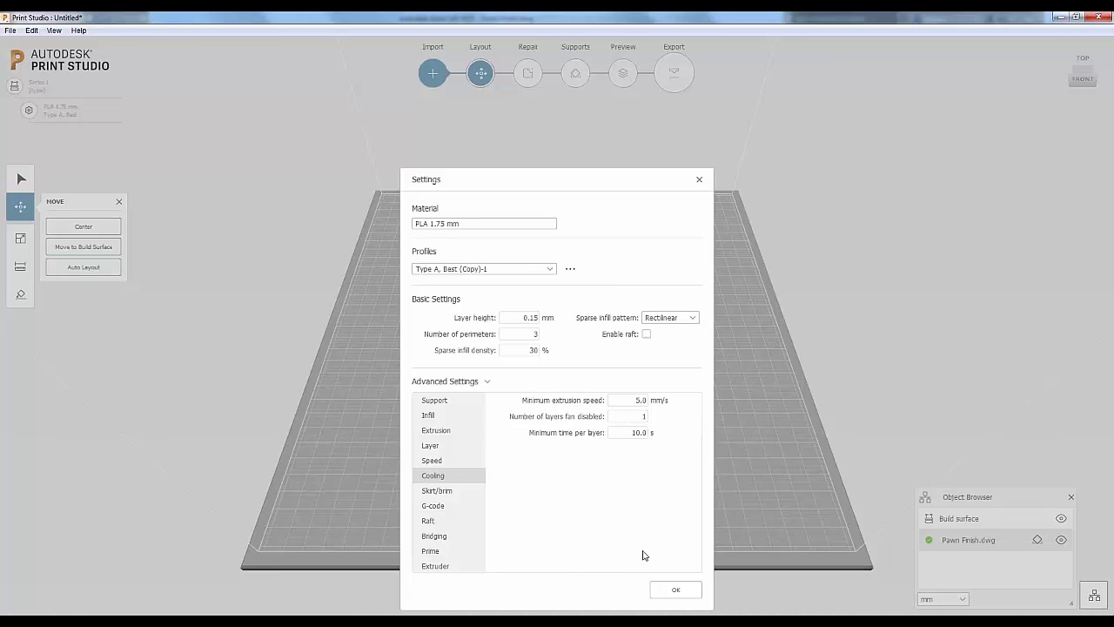
pyautogui.click(672, 588)
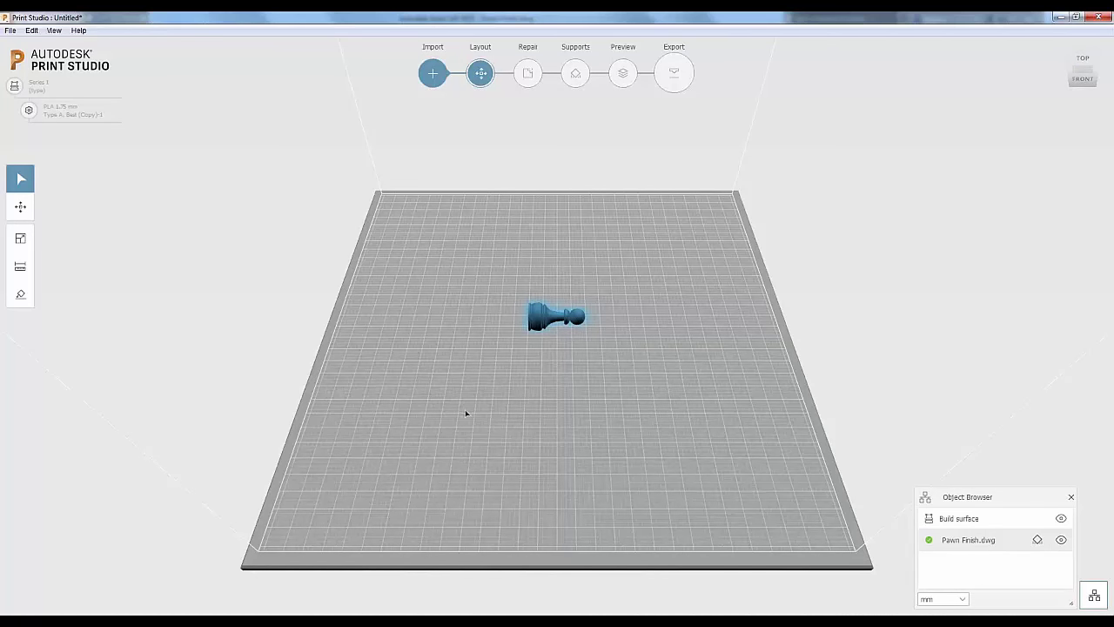
# Hide and show the pawn again on the build surface, and turn off its automatic supports
pyautogui.scroll(1, 561, 313)
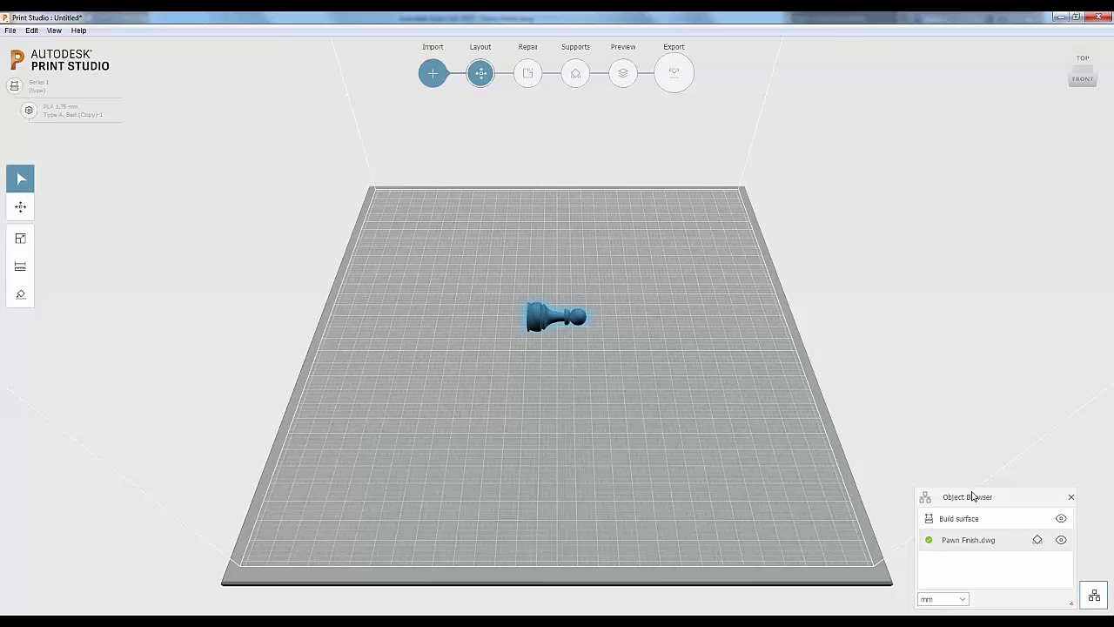
pyautogui.click(1061, 541)
pyautogui.click(1061, 540)
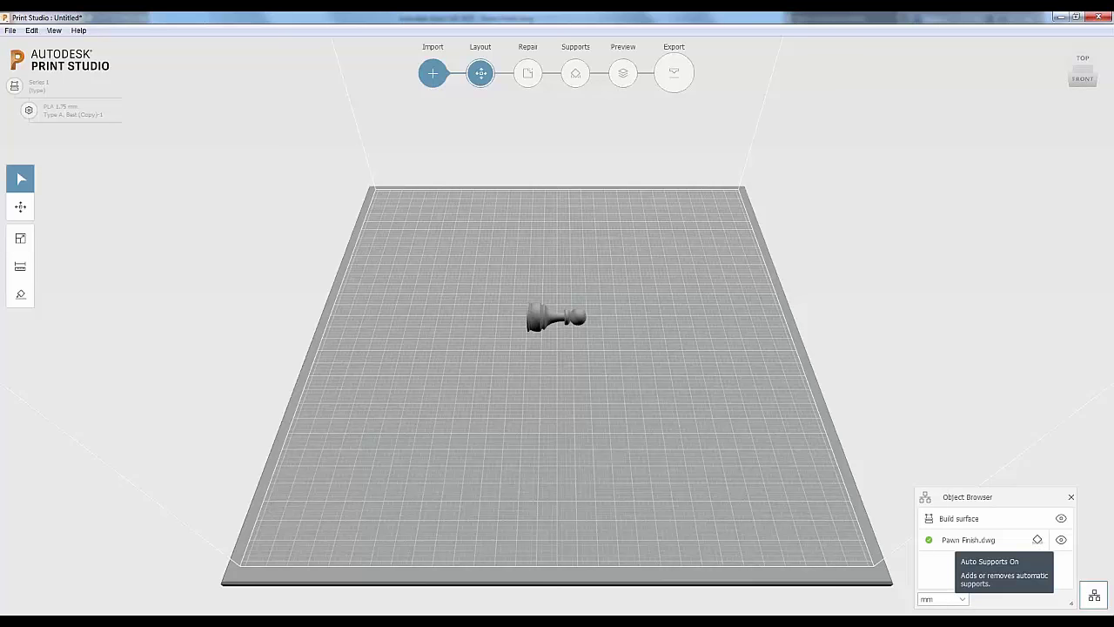
pyautogui.click(1039, 540)
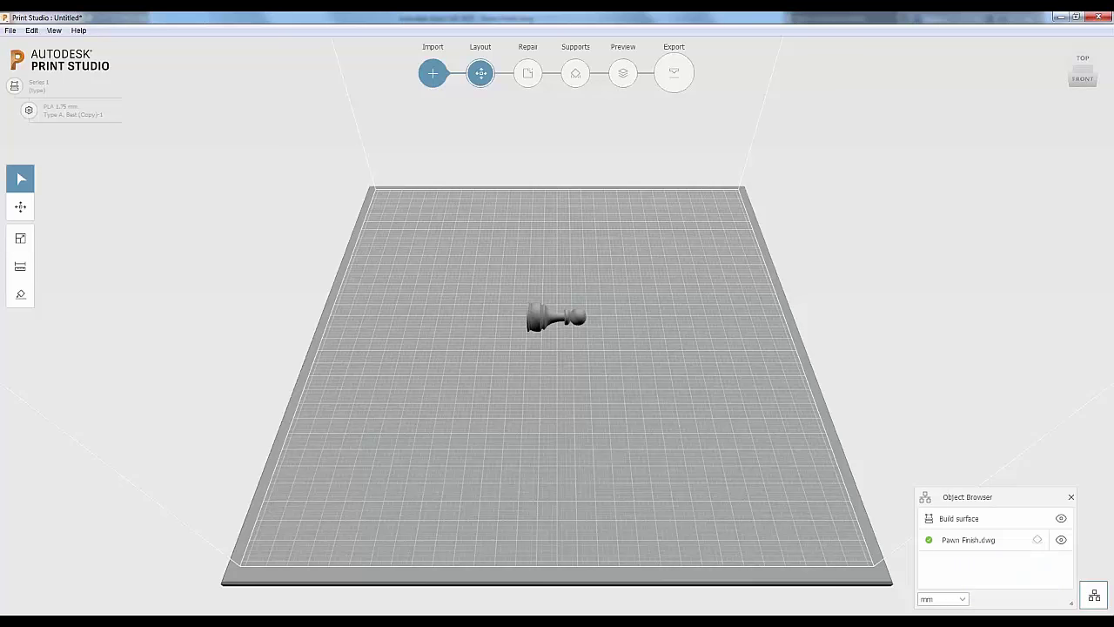
pyautogui.click(1037, 541)
pyautogui.click(1038, 540)
# Check the object options for Pawn Finish.dwg and the available measurement units without changing either
pyautogui.rightClick(961, 541)
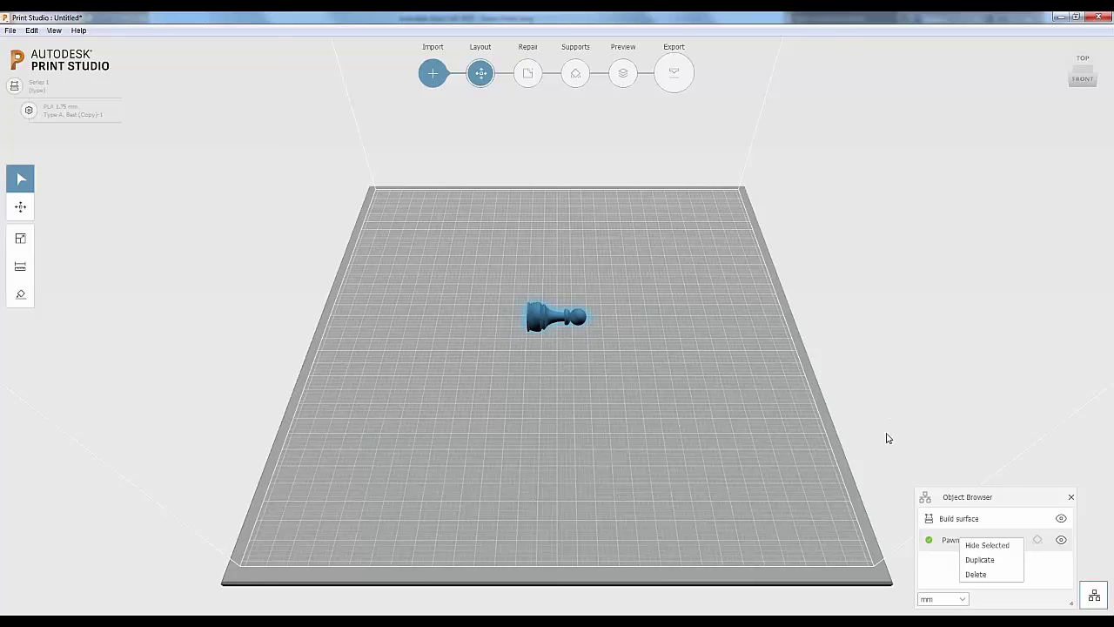
pyautogui.click(881, 462)
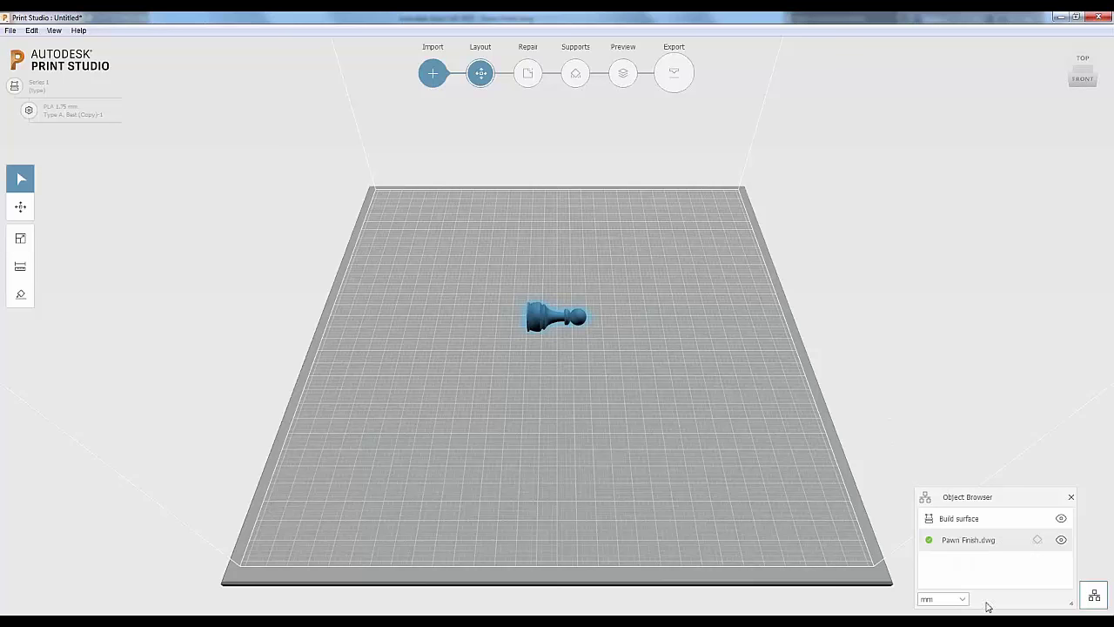
pyautogui.click(965, 599)
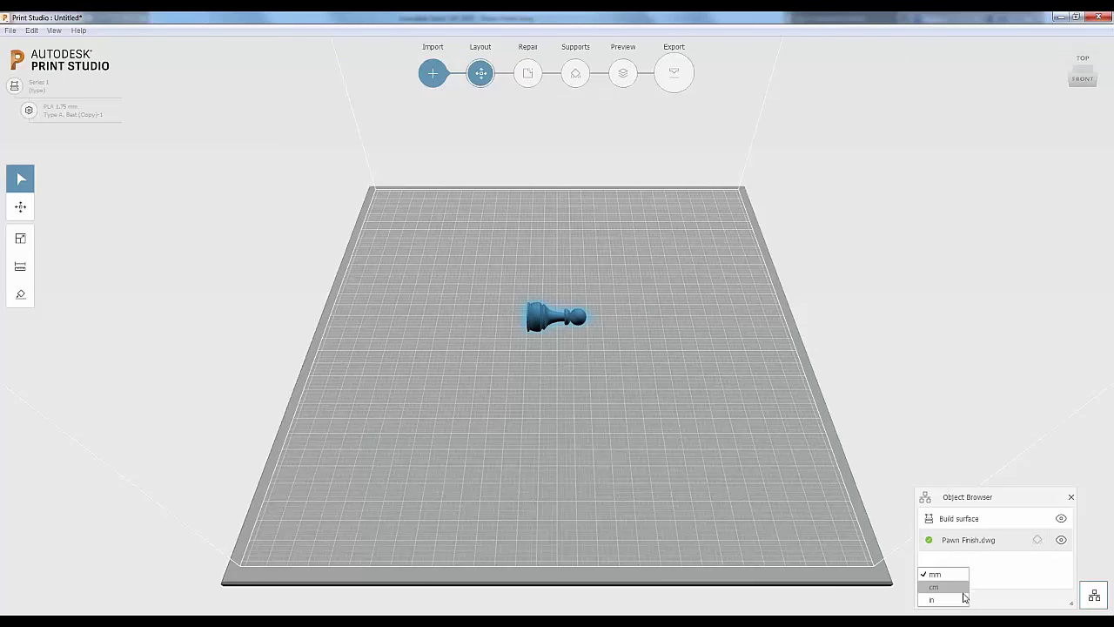
pyautogui.click(921, 401)
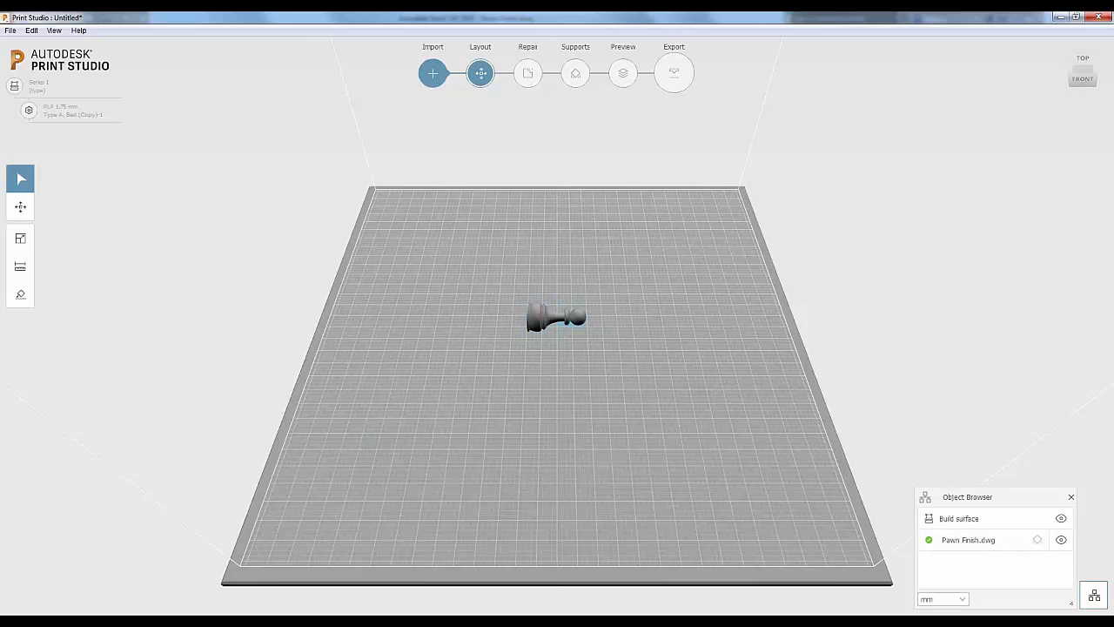
# Raise the pawn slightly with the Move tool and rotate it 90 degrees in the horizontal plane
pyautogui.click(544, 317)
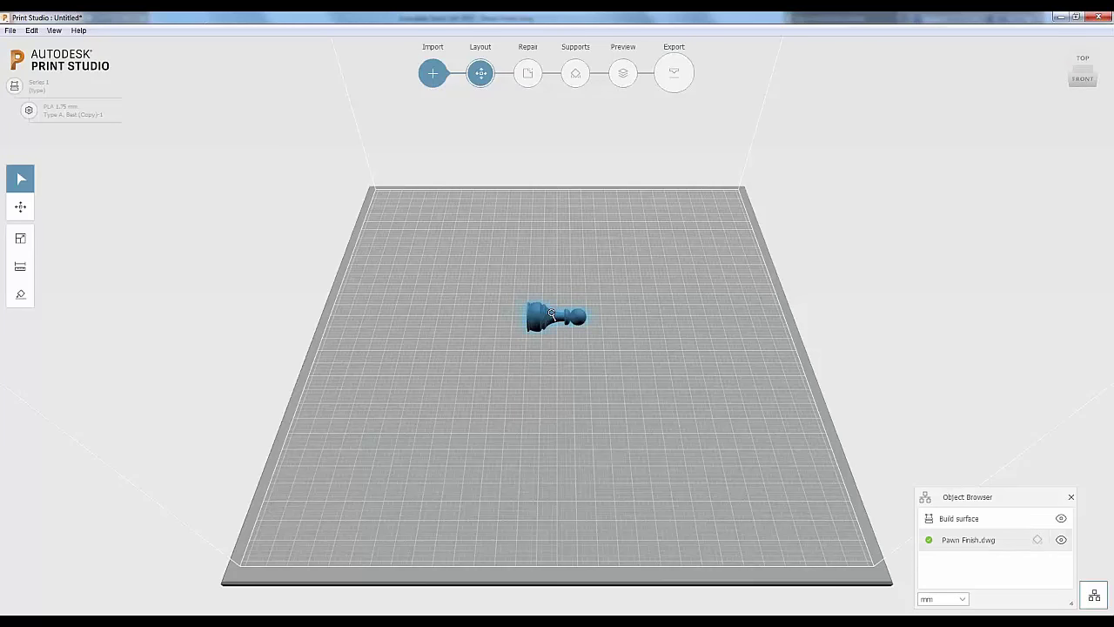
pyautogui.scroll(5, 503, 330)
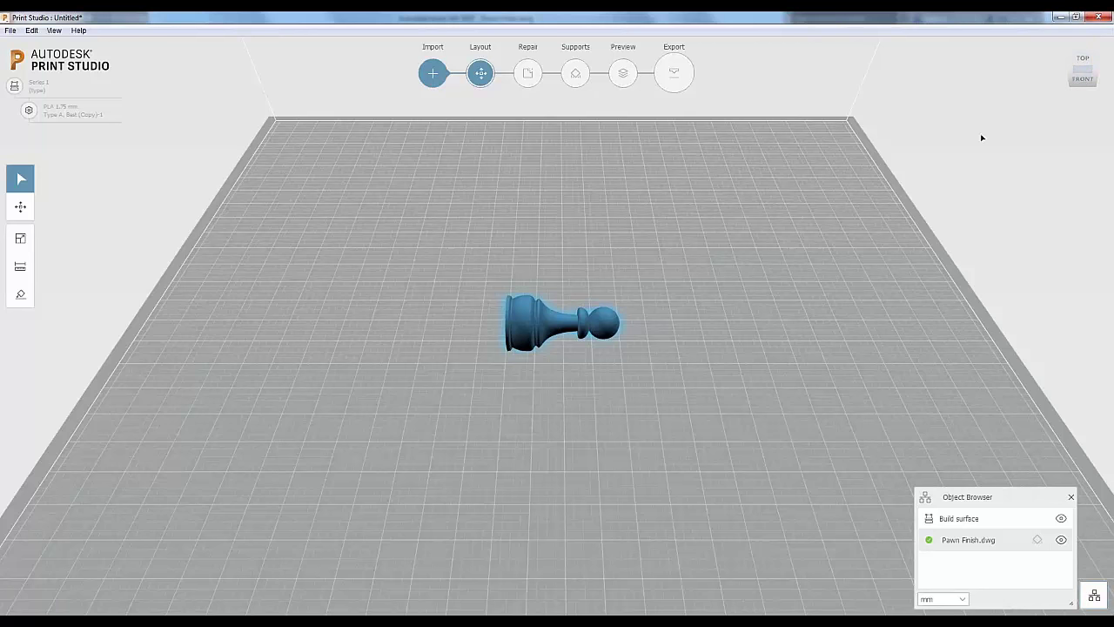
pyautogui.click(26, 210)
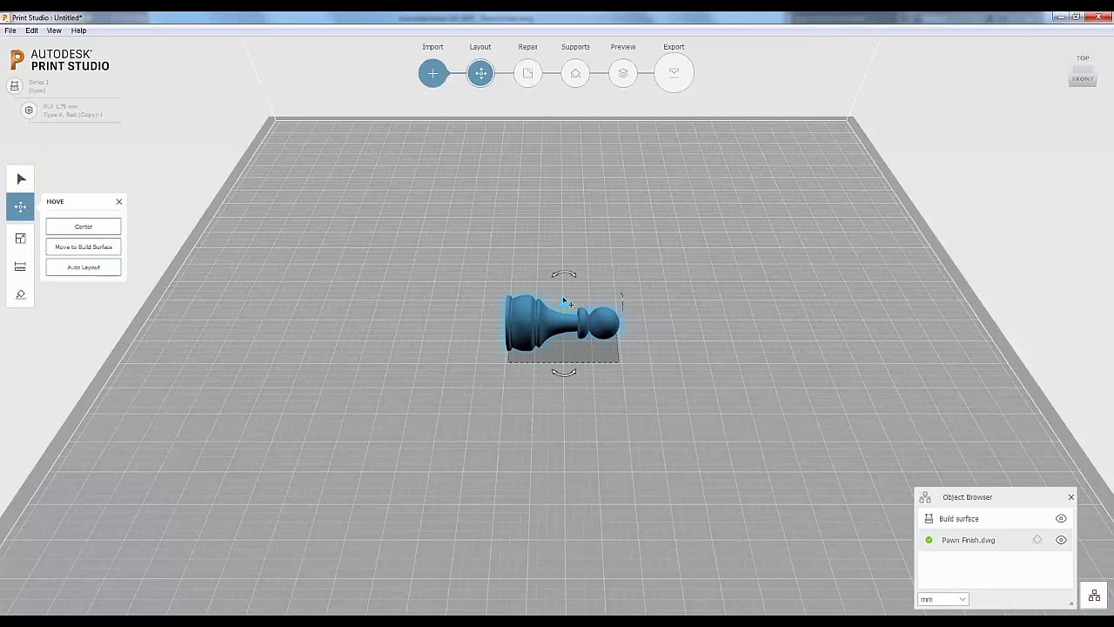
pyautogui.moveTo(564, 302); pyautogui.dragTo(567, 354)
pyautogui.click(591, 373)
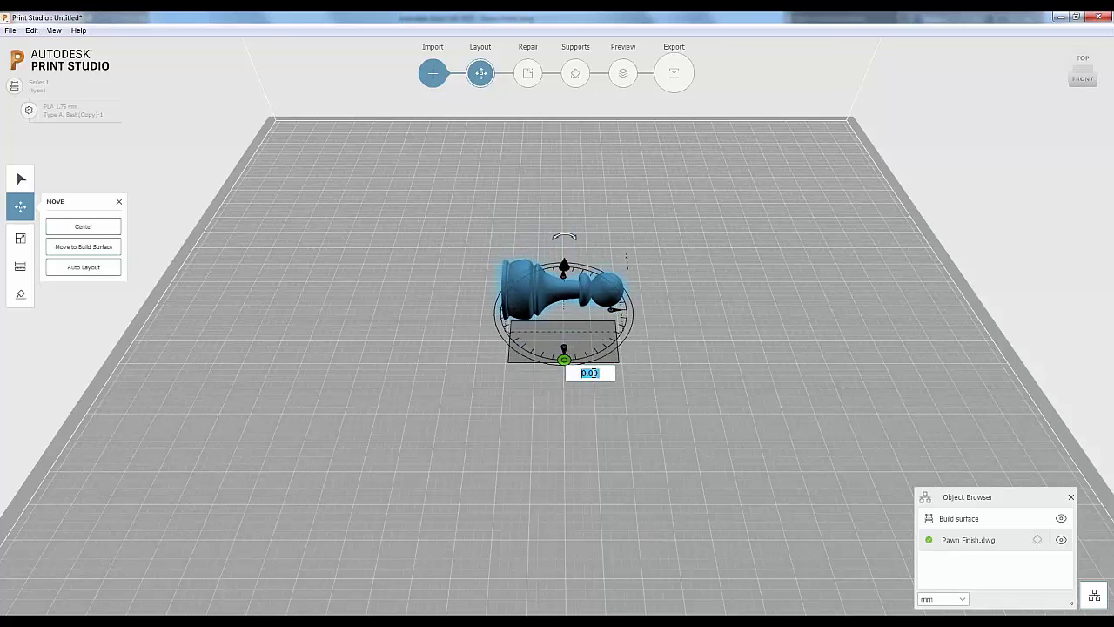
pyautogui.write('90')
pyautogui.press('Return')
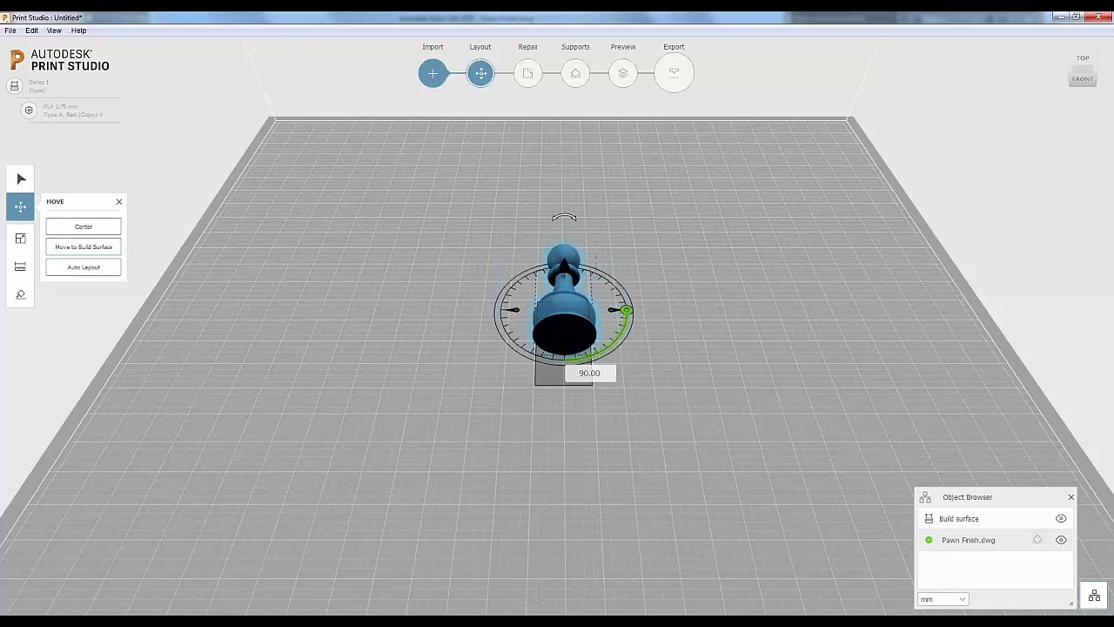
pyautogui.click(393, 361)
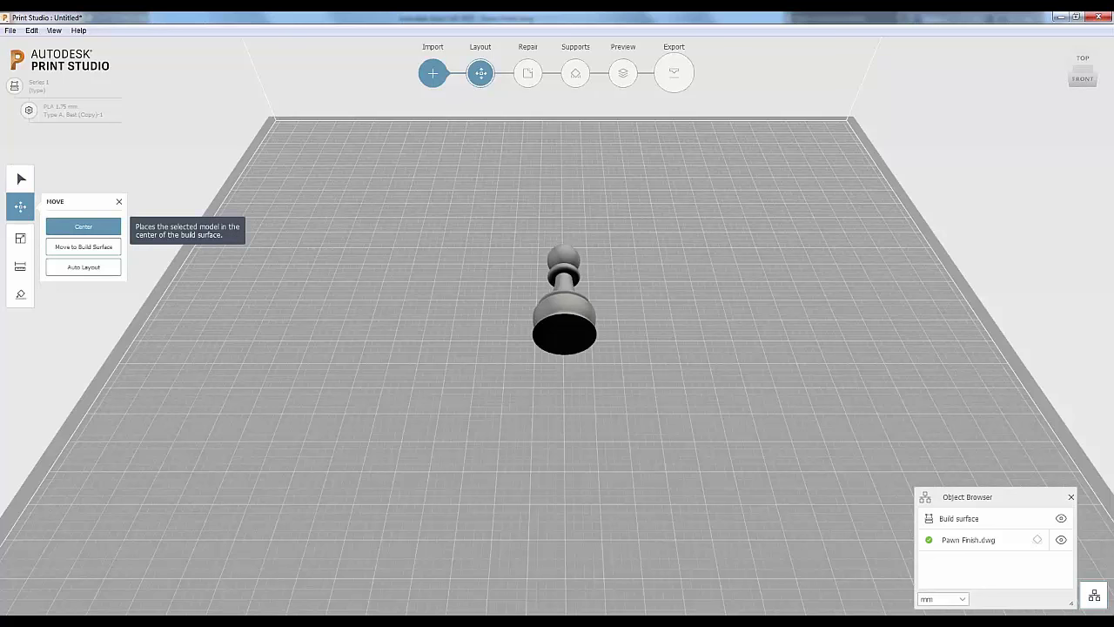
# Center the pawn on the build surface and lift it vertically above the surface
pyautogui.click(87, 228)
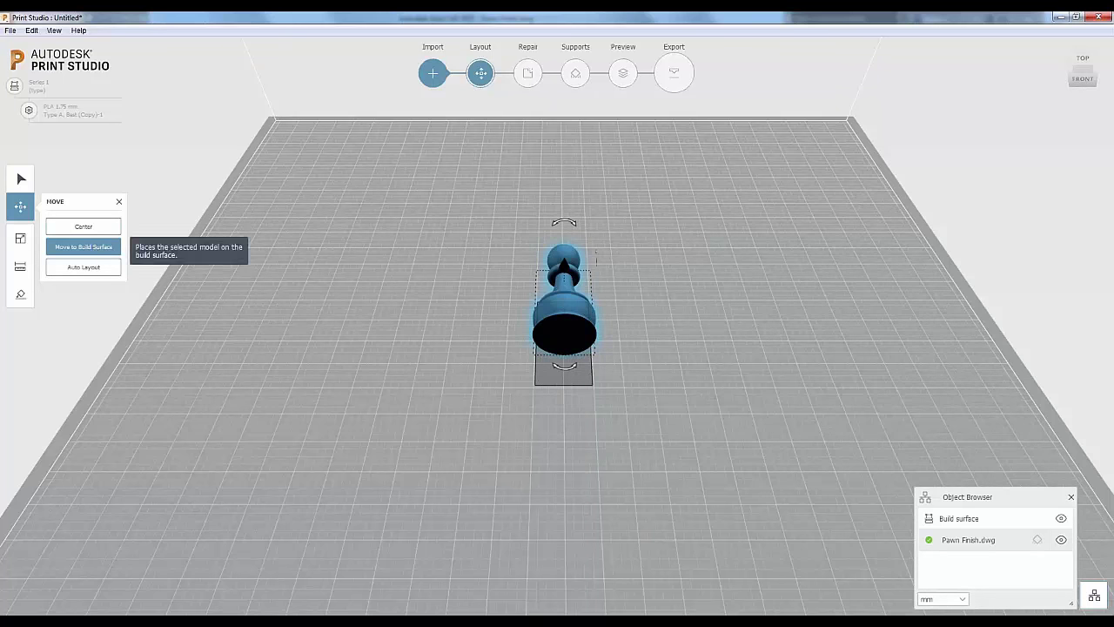
pyautogui.moveTo(579, 227); pyautogui.dragTo(528, 298)
pyautogui.click(396, 212)
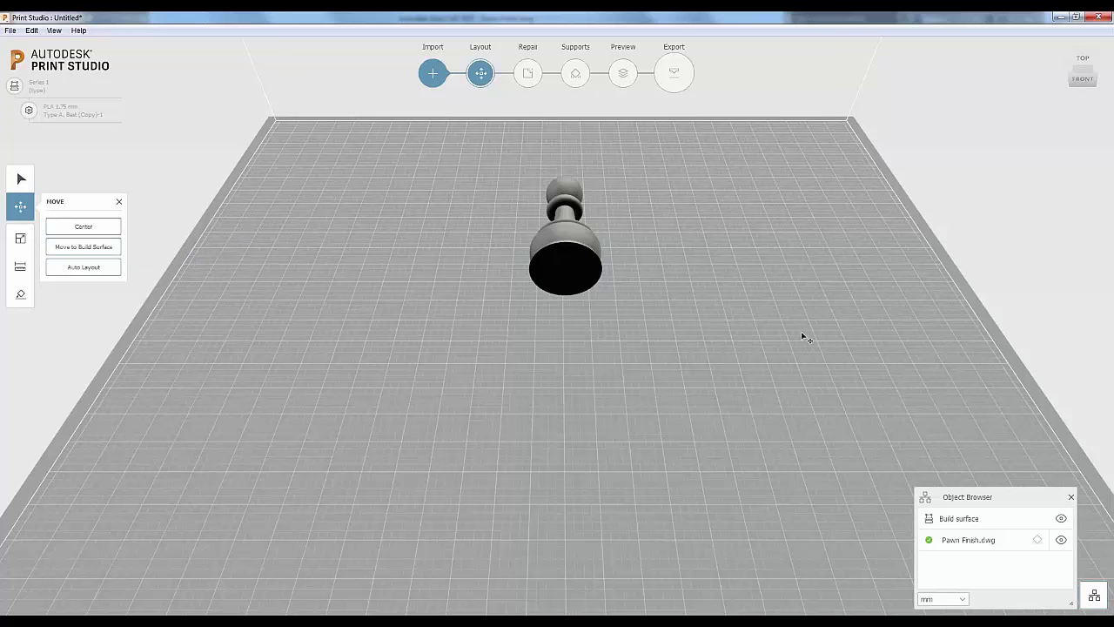
# Move the floating pawn back down to the build surface and apply Auto Layout
pyautogui.moveTo(784, 366); pyautogui.dragTo(786, 301, button='right')
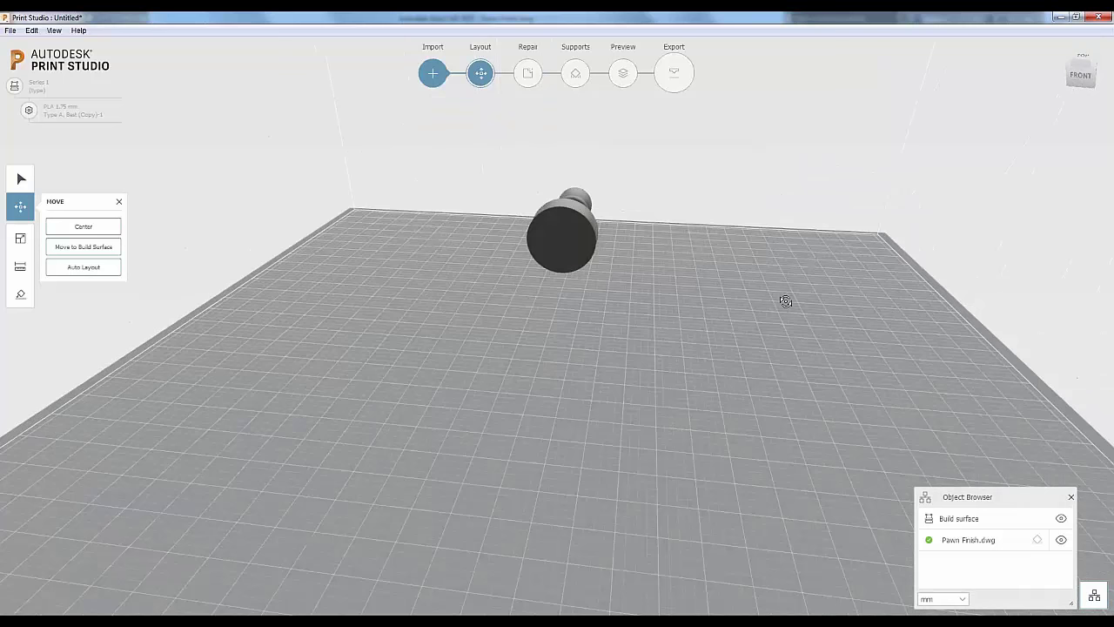
pyautogui.click(107, 247)
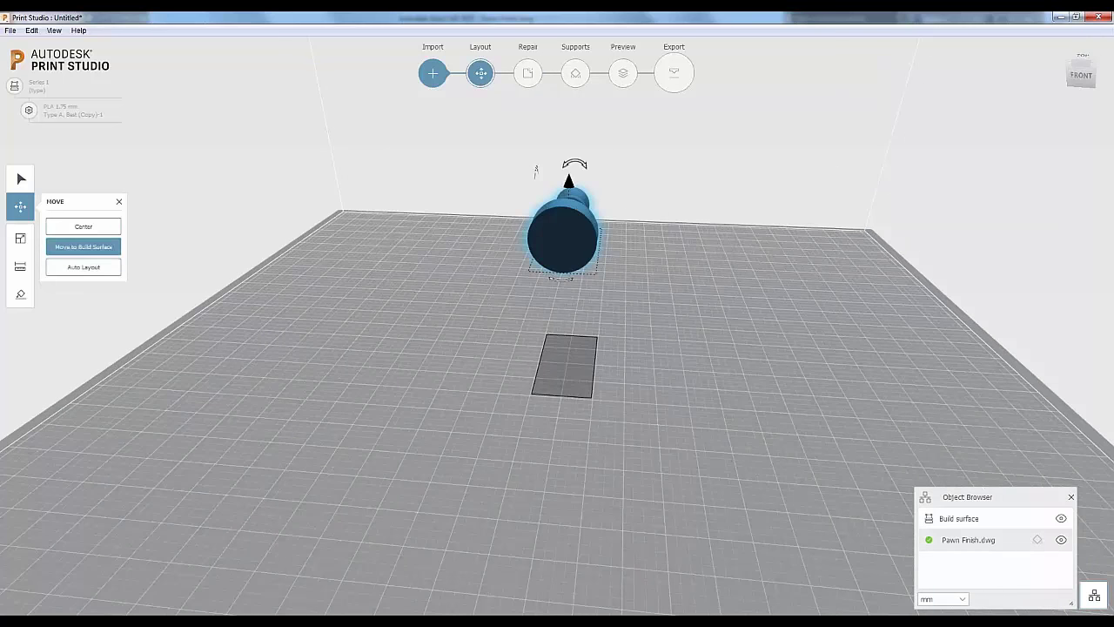
pyautogui.click(111, 251)
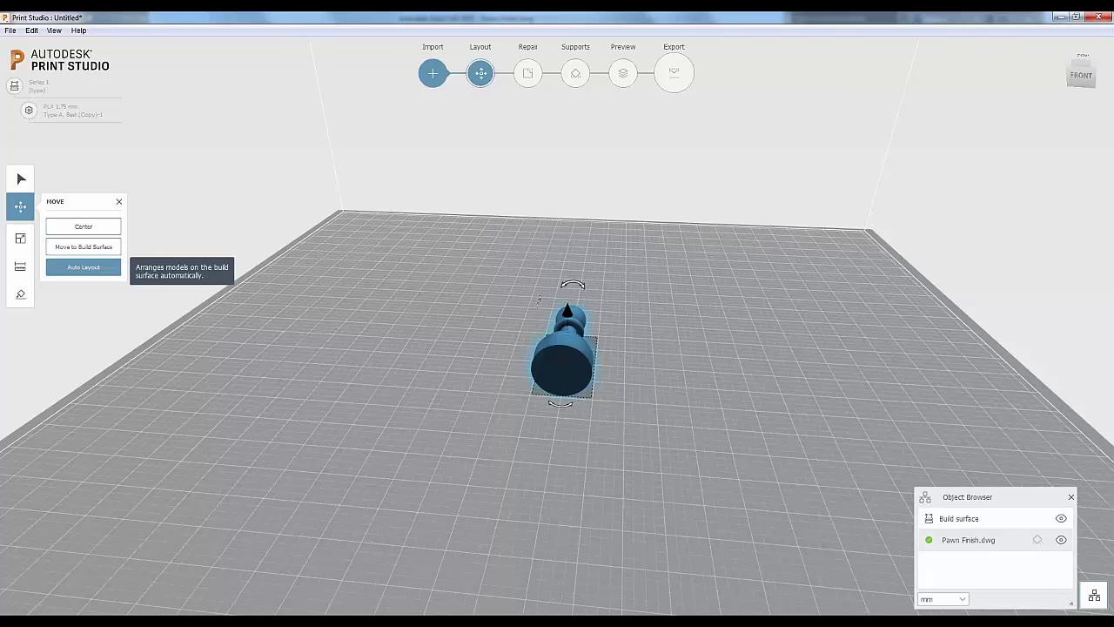
pyautogui.click(78, 272)
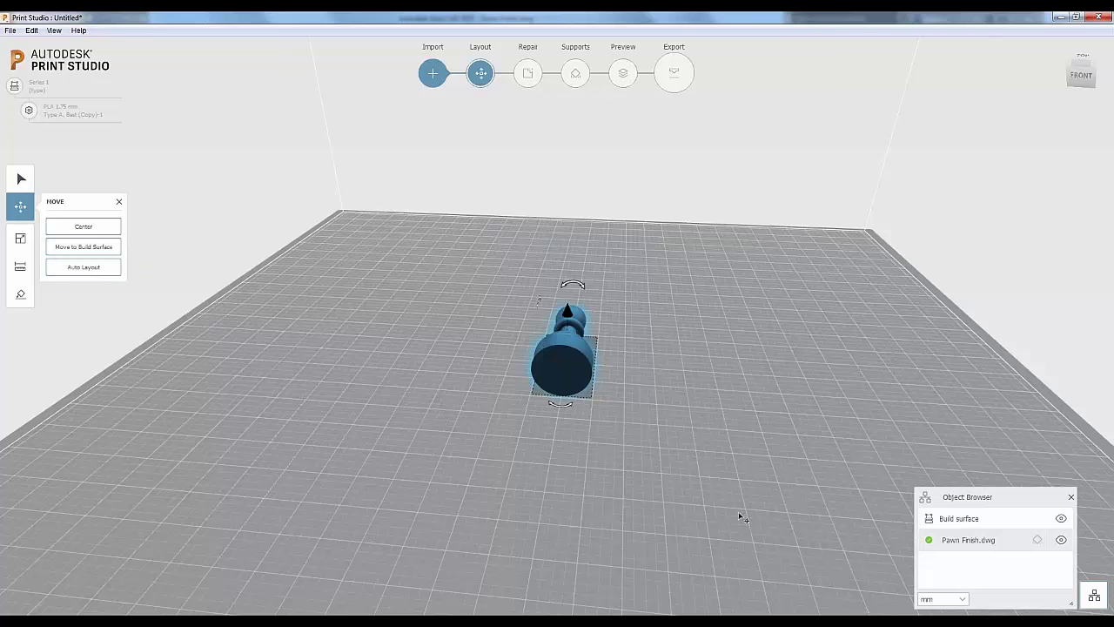
pyautogui.moveTo(743, 479); pyautogui.dragTo(572, 448, button='right')
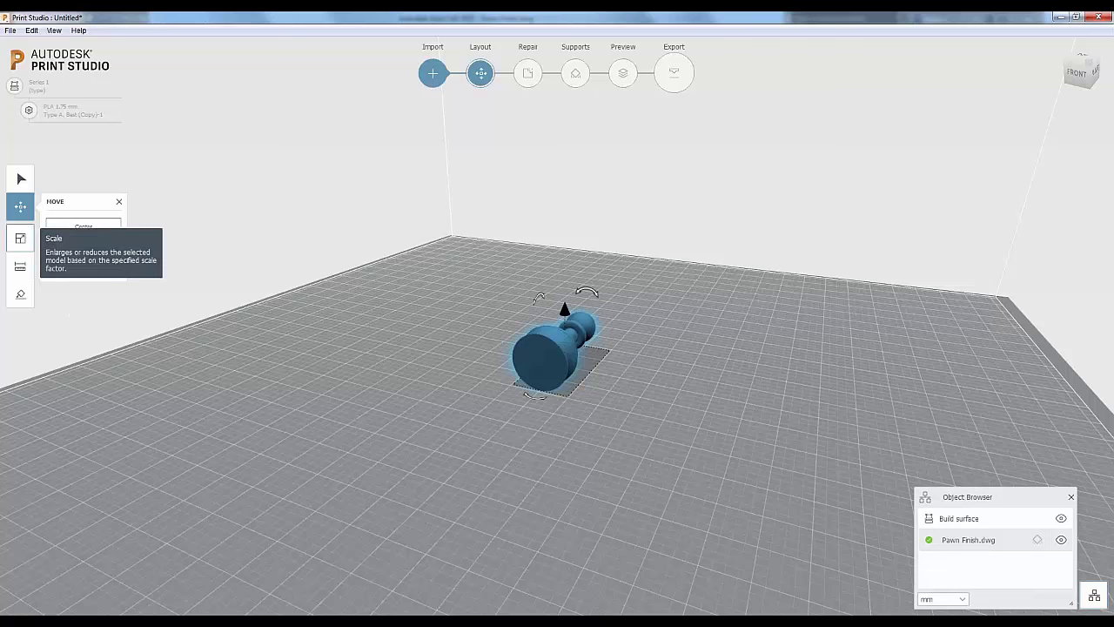
# Shrink the pawn with a bounding-box corner handle, and set its scale factor back to 100%
pyautogui.click(20, 237)
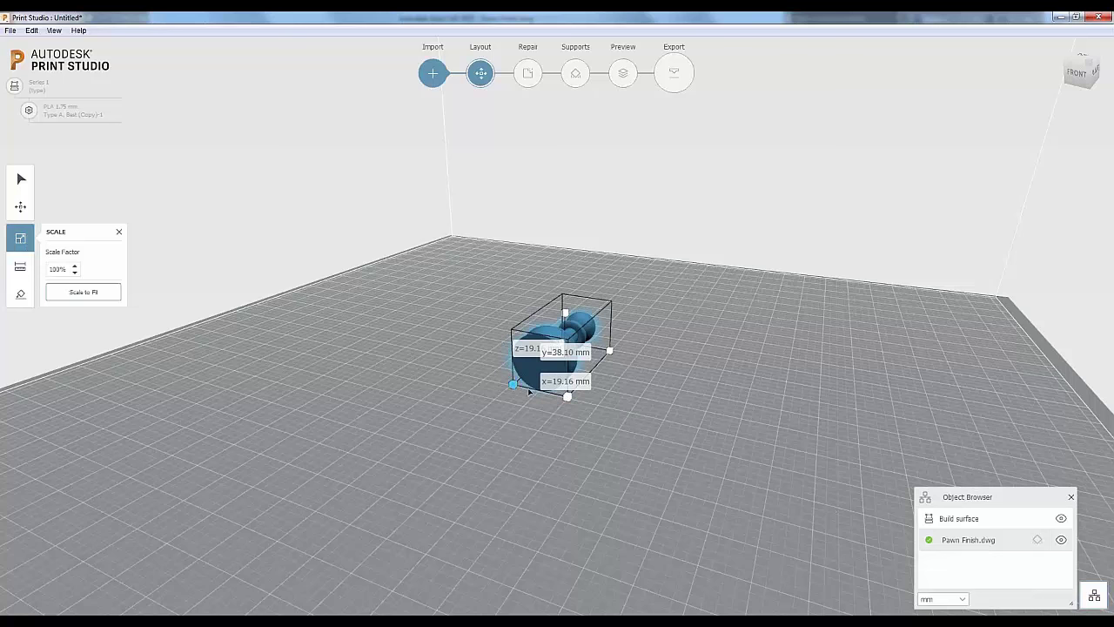
pyautogui.moveTo(567, 398); pyautogui.dragTo(541, 391)
pyautogui.click(57, 269)
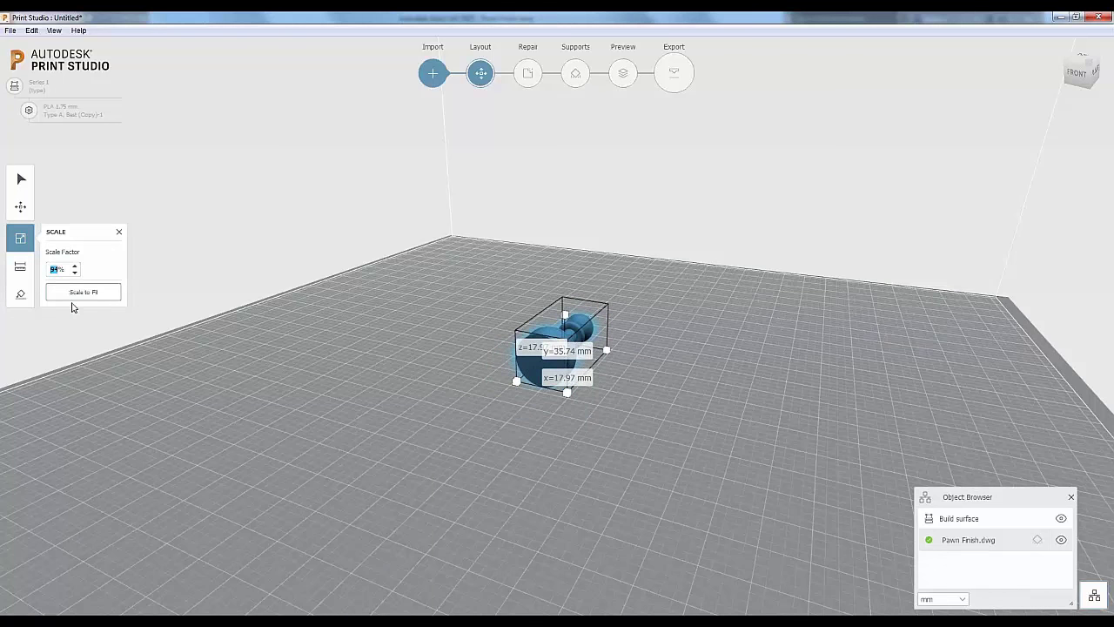
pyautogui.write('100')
pyautogui.press('Tab')
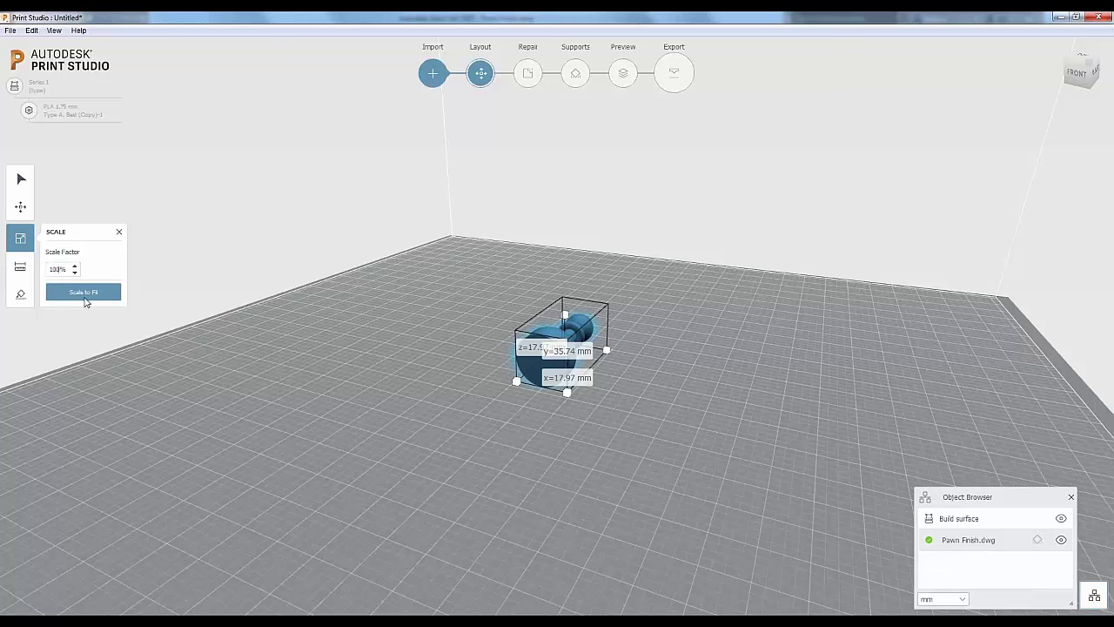
pyautogui.click(93, 272)
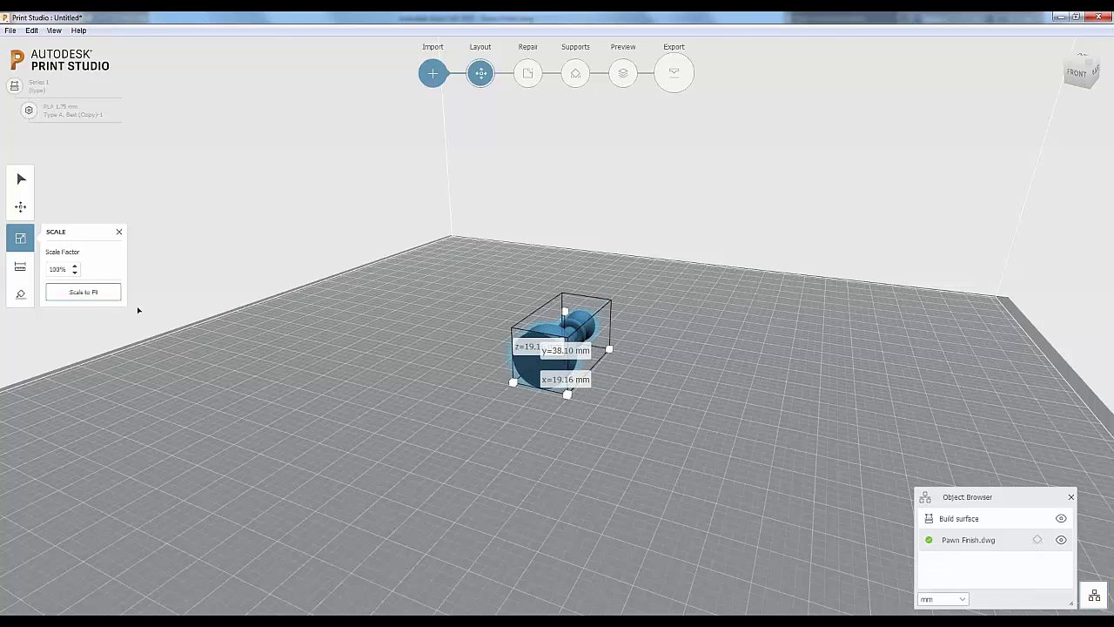
pyautogui.click(118, 232)
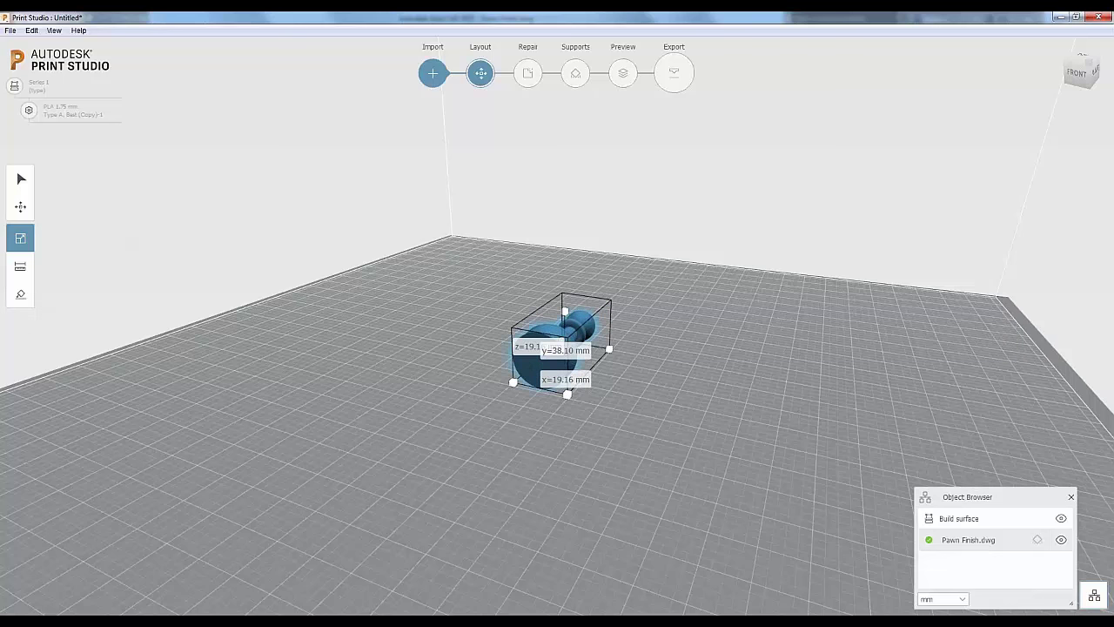
# Measure the distance between the pawn's head and its base, and clear the measurement
pyautogui.click(22, 267)
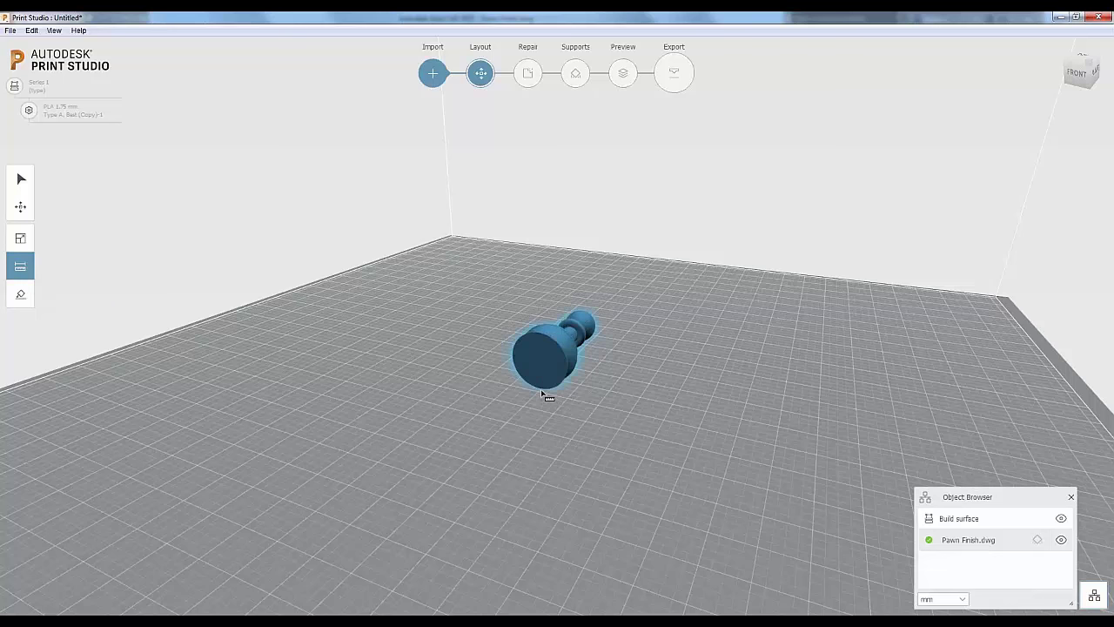
pyautogui.click(590, 324)
pyautogui.click(543, 376)
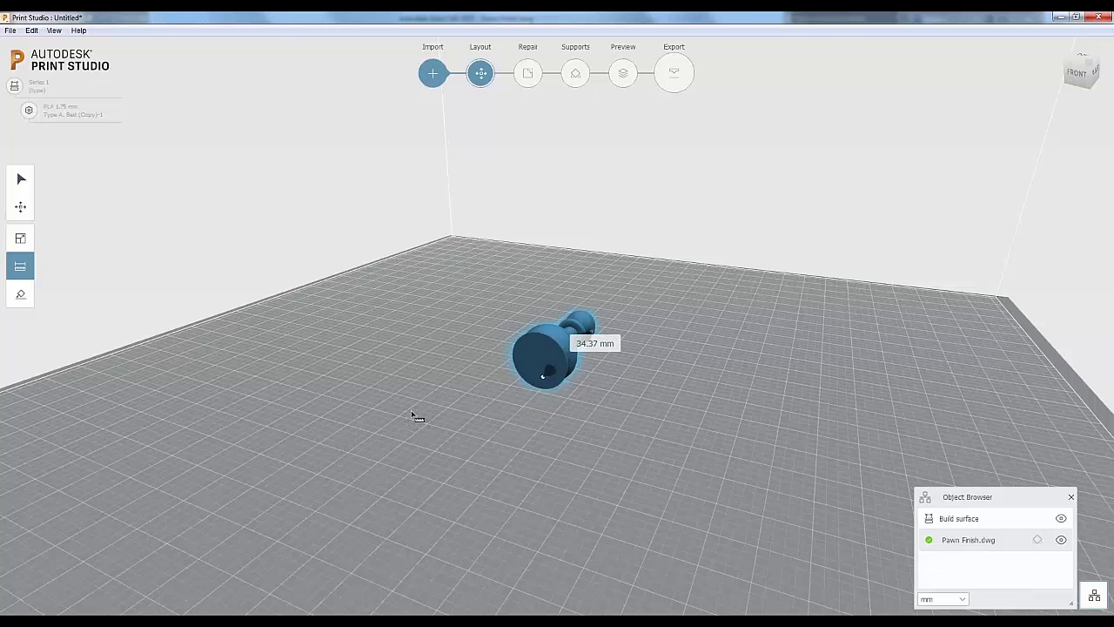
pyautogui.click(229, 403)
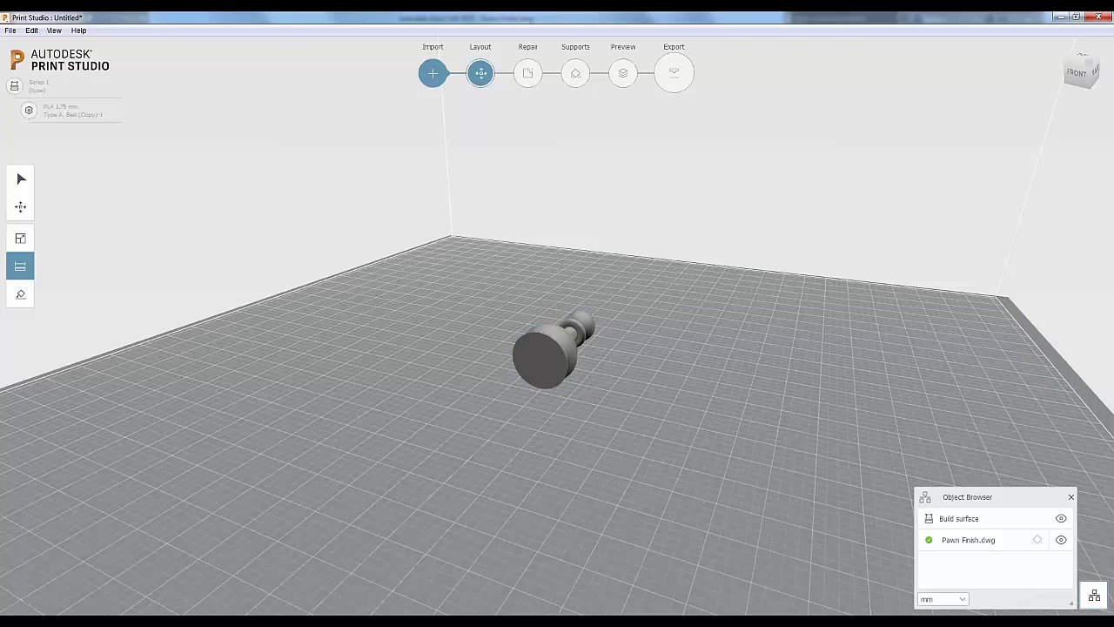
# Try to find a stable orientation for the pawn on the build surface
pyautogui.click(524, 370)
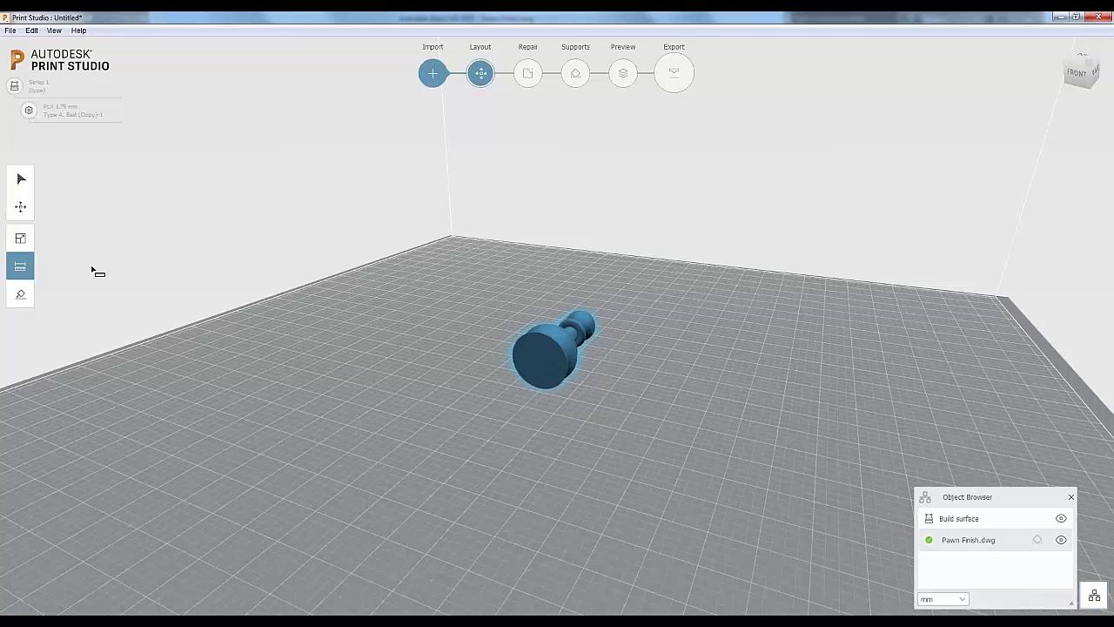
pyautogui.click(21, 297)
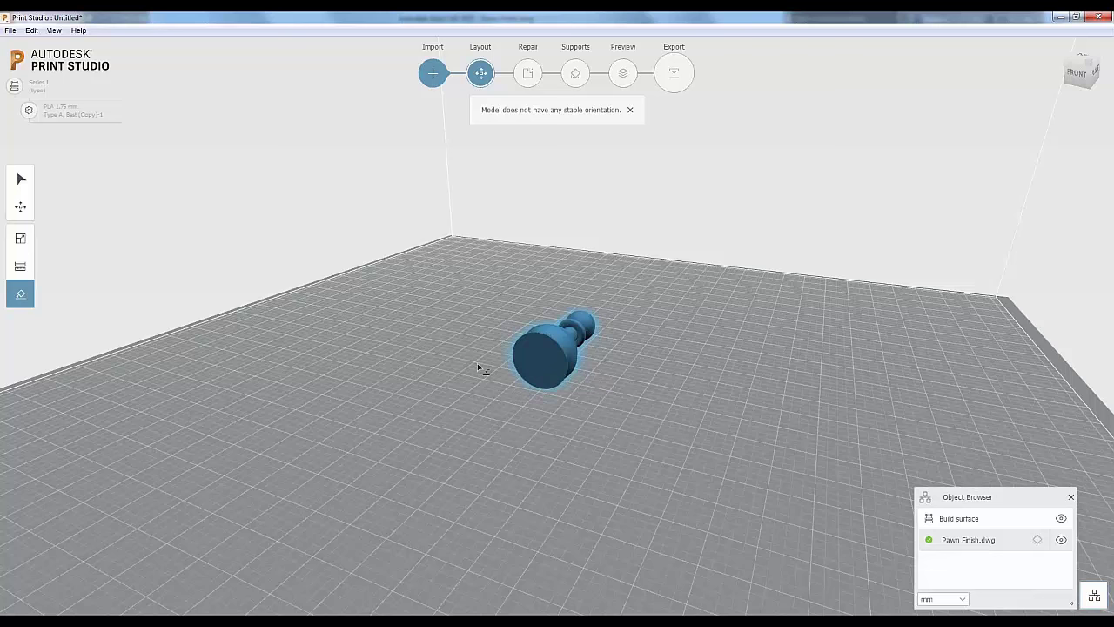
pyautogui.press('Escape')
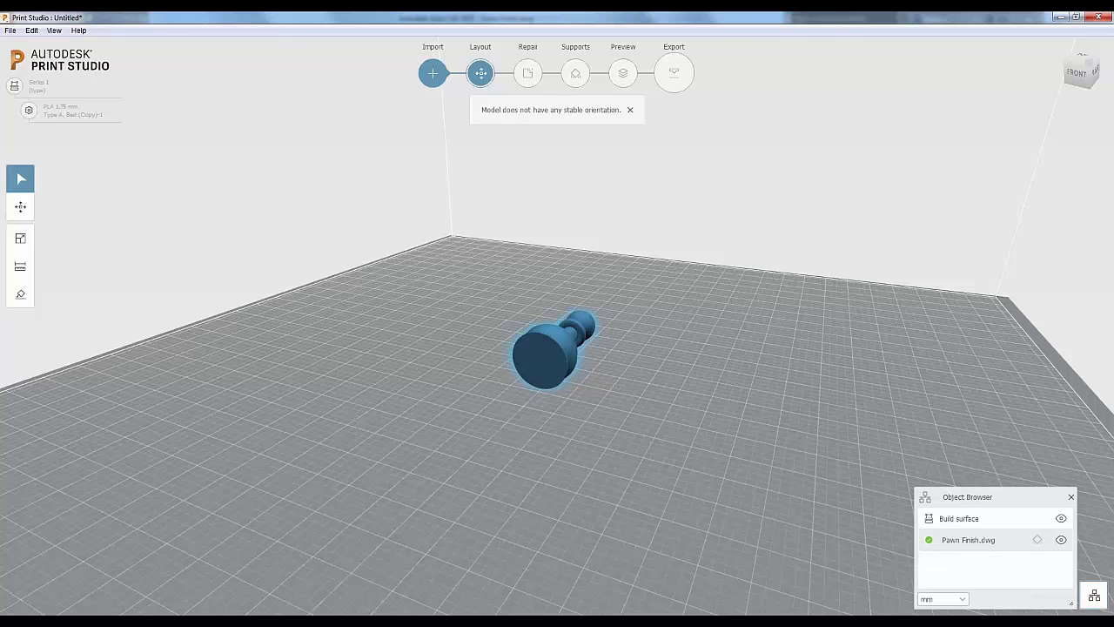
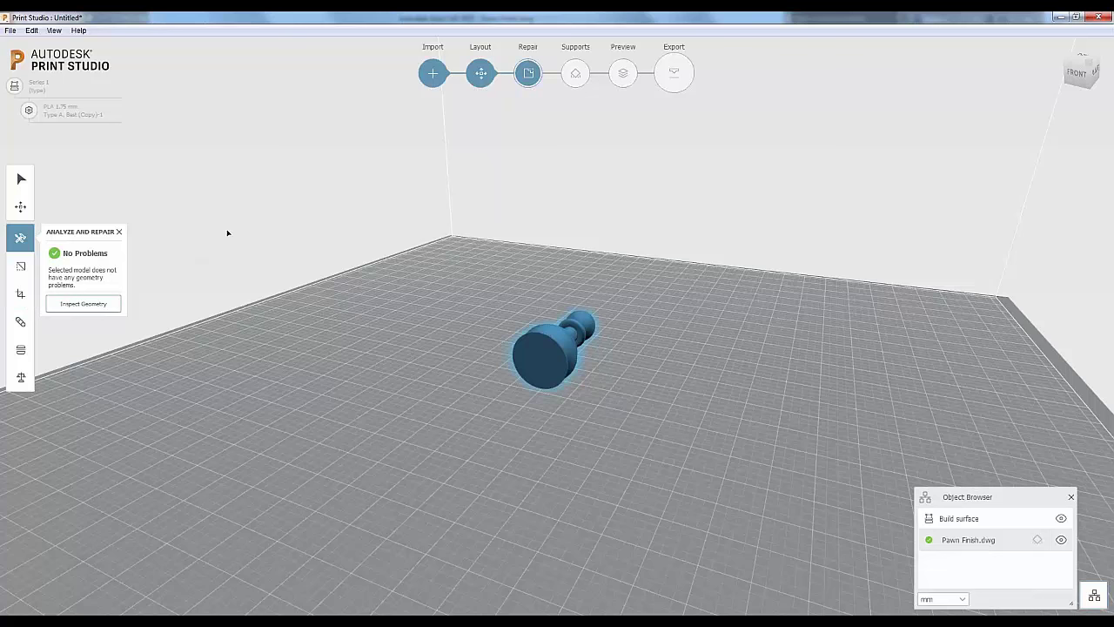
# Go to the Supports stage and add automatic supports beneath the pawn
pyautogui.click(575, 73)
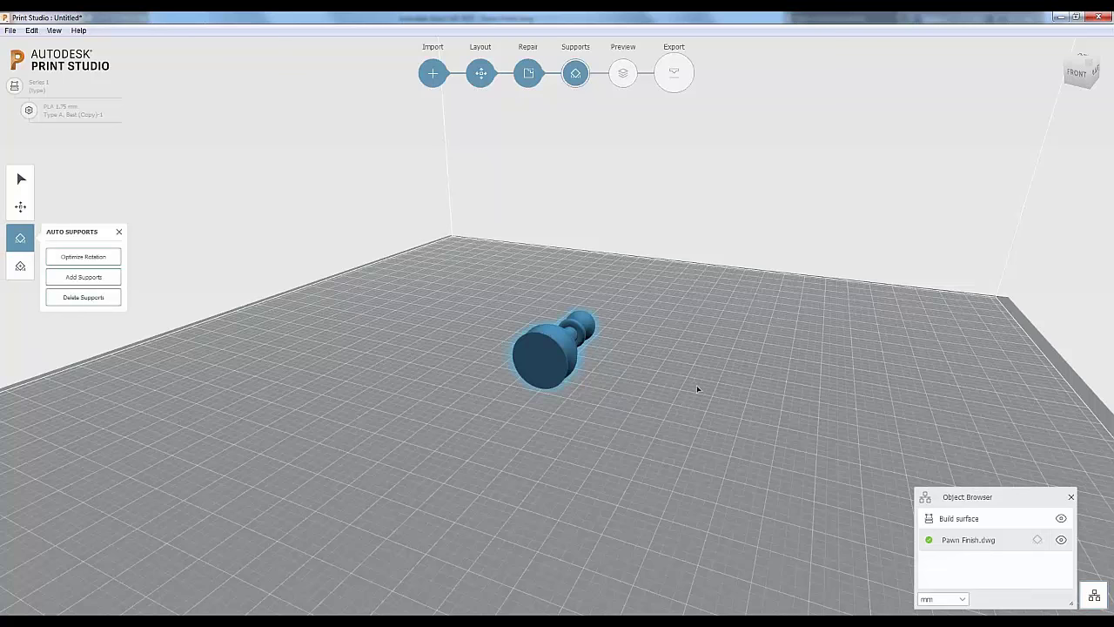
pyautogui.moveTo(696, 384); pyautogui.dragTo(536, 364, button='right')
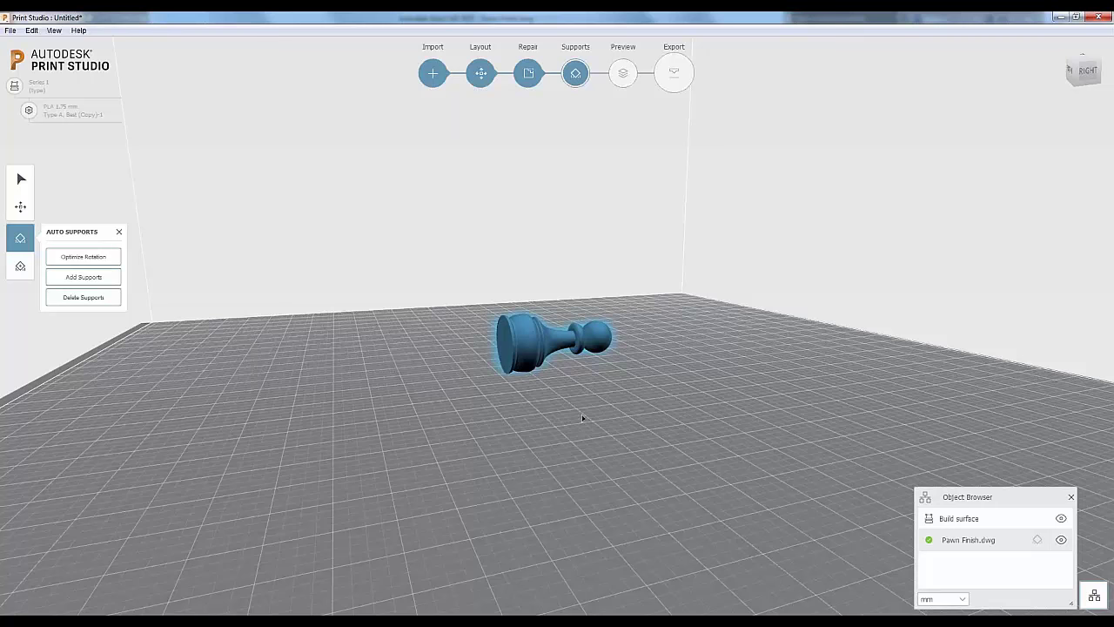
pyautogui.moveTo(583, 418); pyautogui.dragTo(572, 375, button='right')
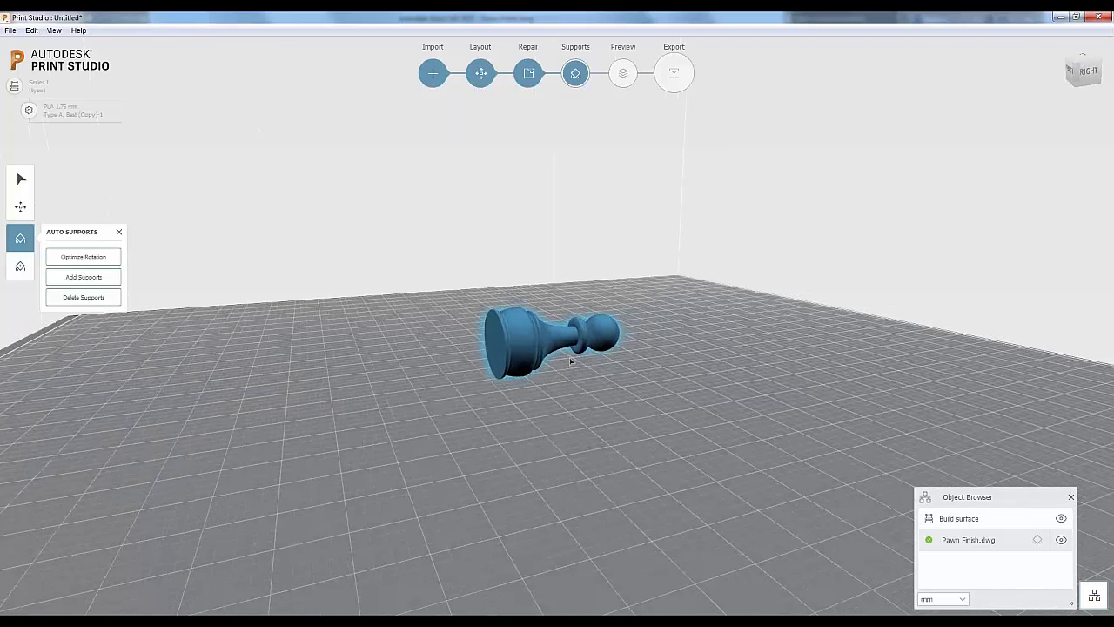
pyautogui.scroll(2, 572, 360)
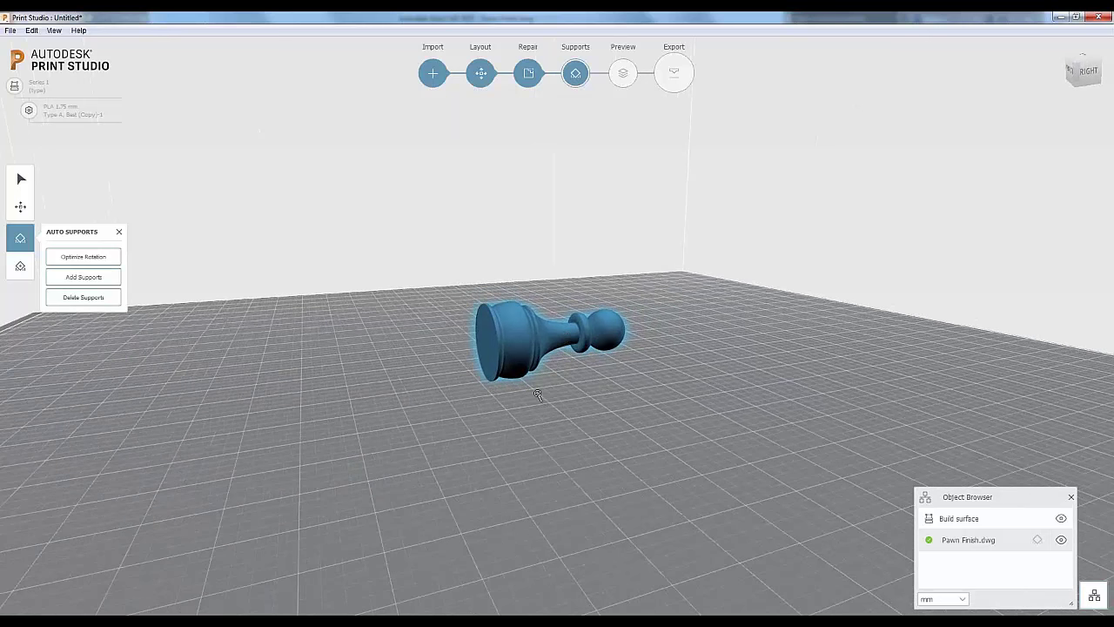
pyautogui.scroll(2, 582, 376)
pyautogui.moveTo(583, 376); pyautogui.dragTo(548, 411, button='right')
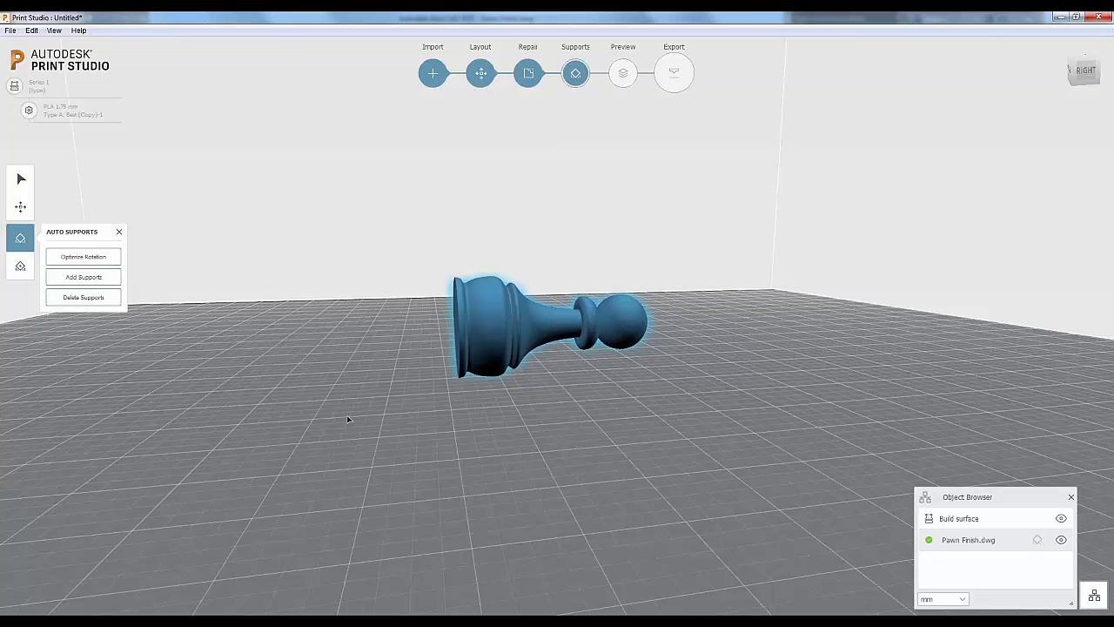
pyautogui.click(88, 279)
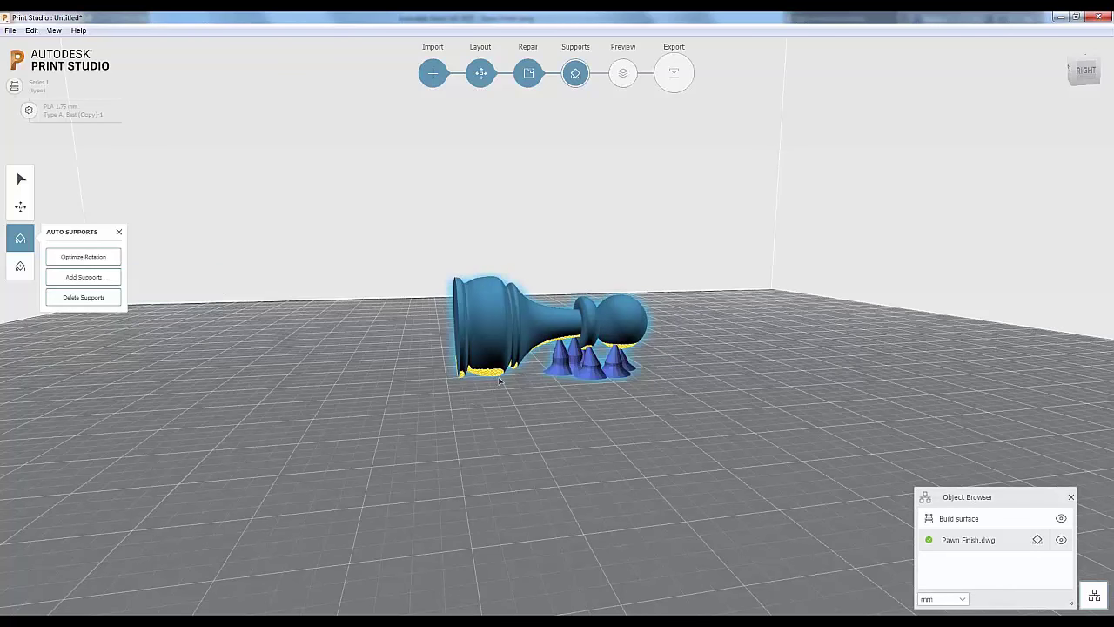
# Delete the pawn's automatic supports, add them again, and delete them once more
pyautogui.scroll(5, 500, 381)
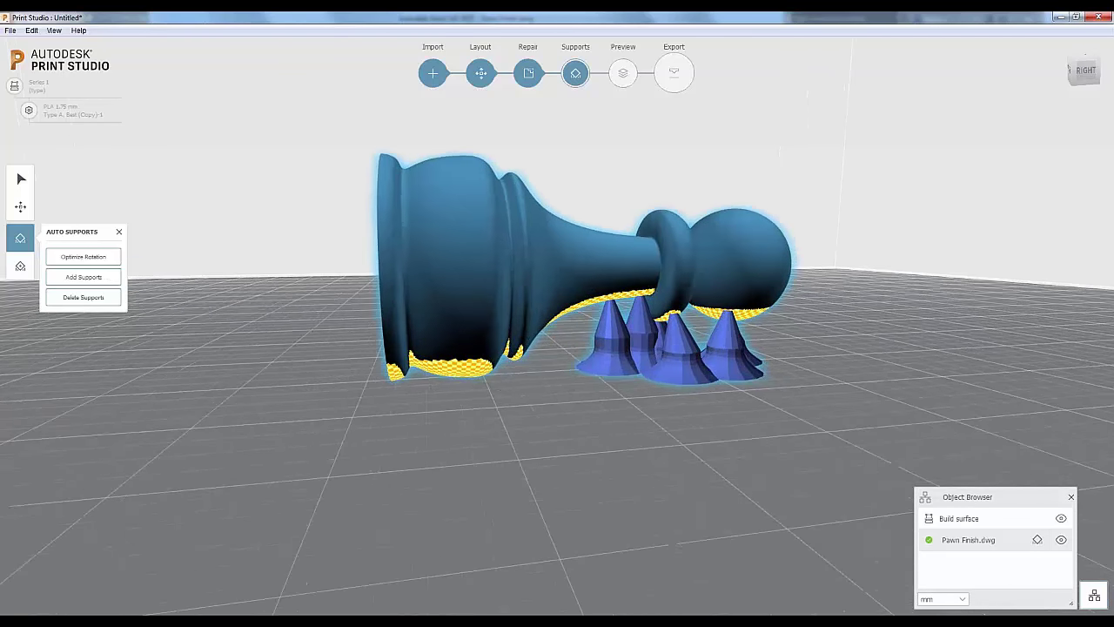
pyautogui.scroll(5, 499, 381)
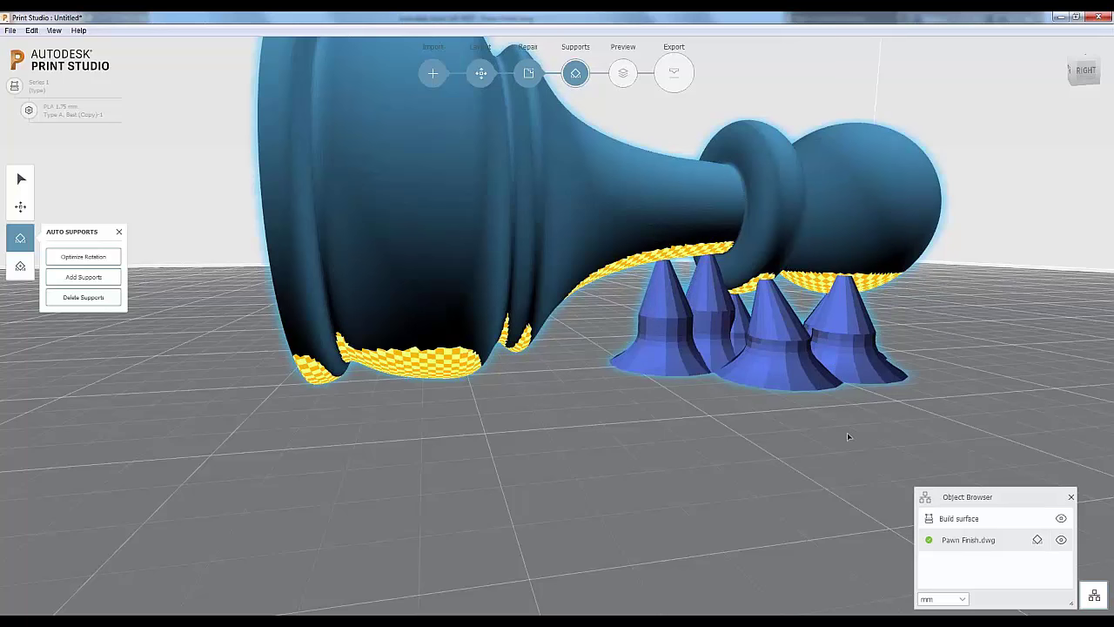
pyautogui.moveTo(849, 423); pyautogui.dragTo(505, 483, button='right')
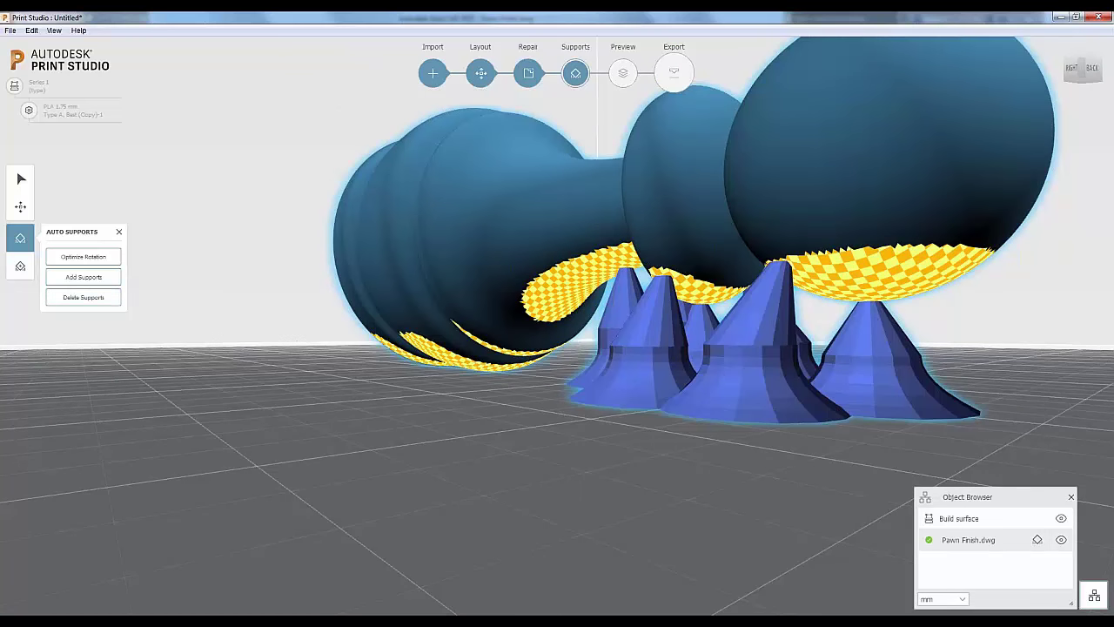
pyautogui.click(93, 299)
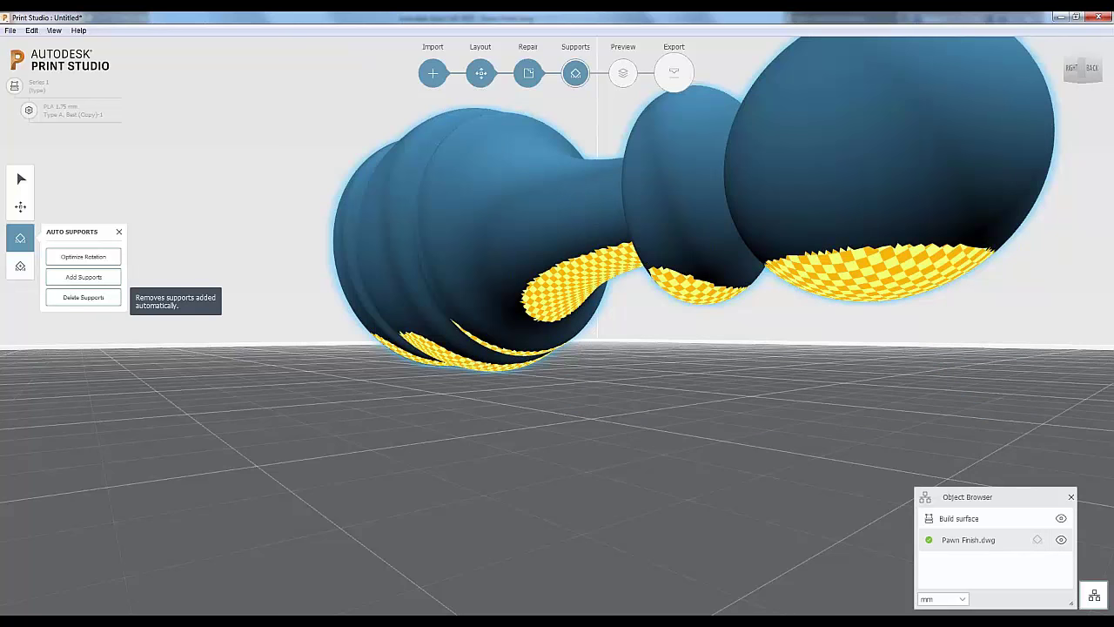
pyautogui.click(84, 279)
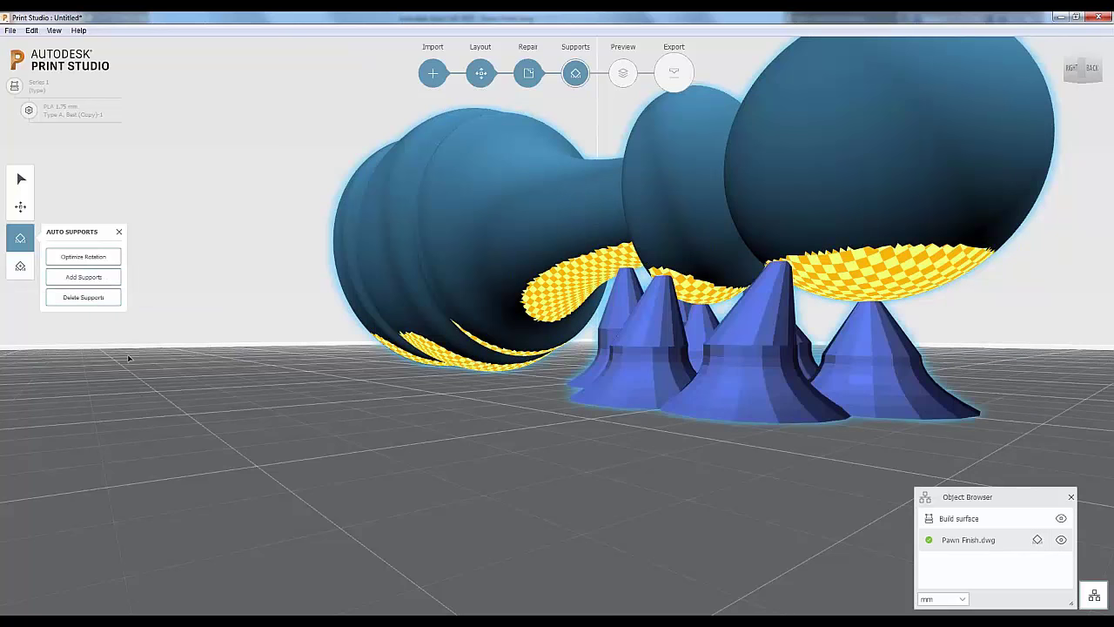
pyautogui.click(107, 300)
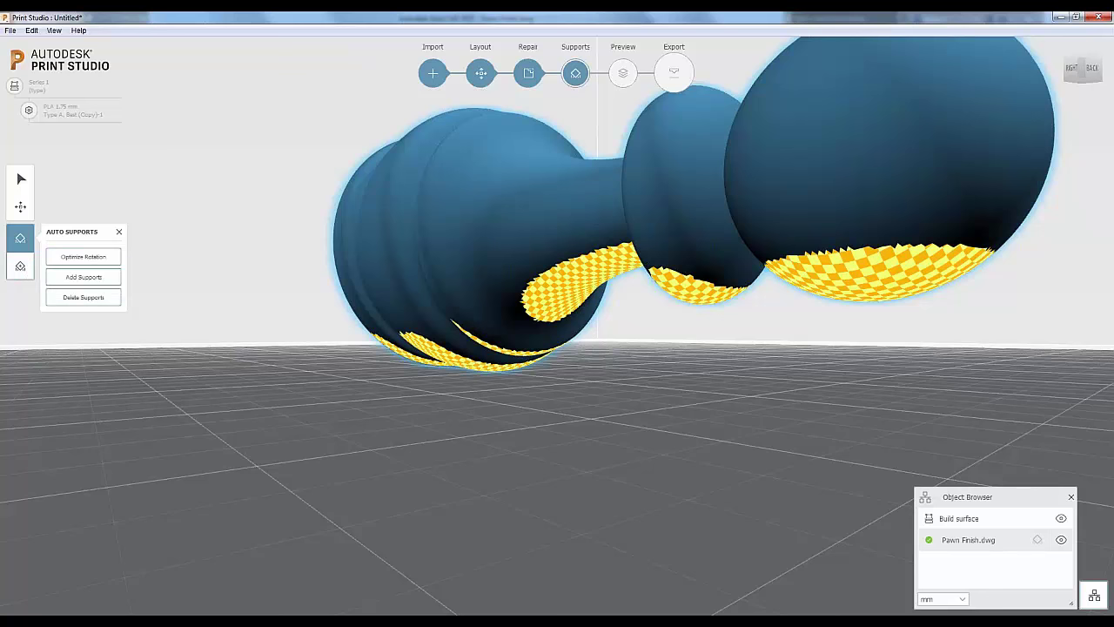
# Manually place one support from the build surface to the pawn's neck and another beneath its head
pyautogui.click(20, 268)
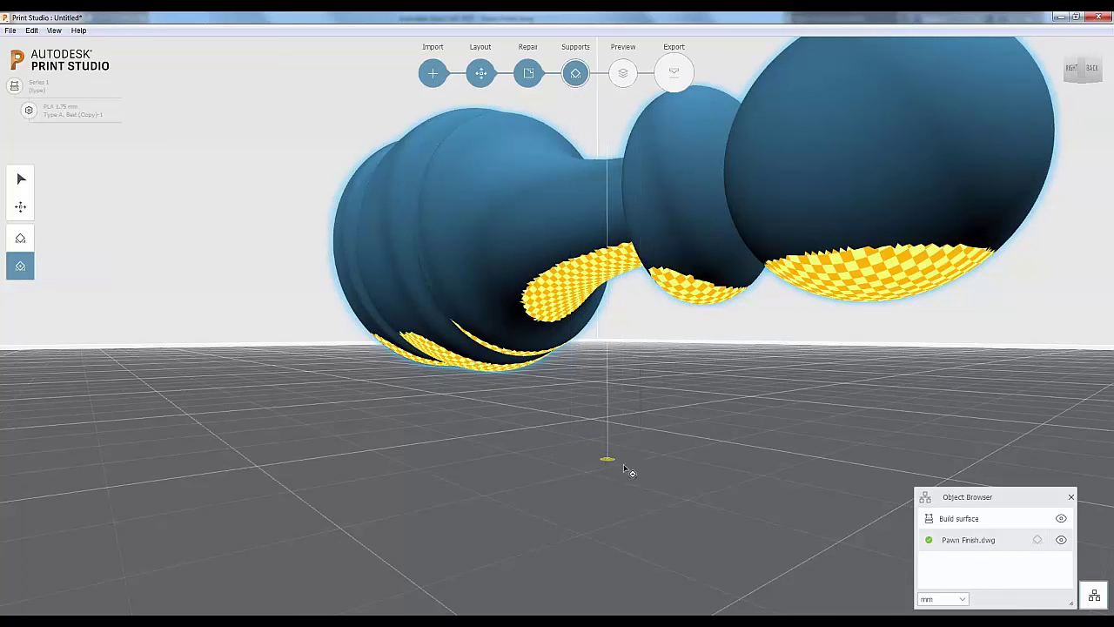
pyautogui.click(607, 267)
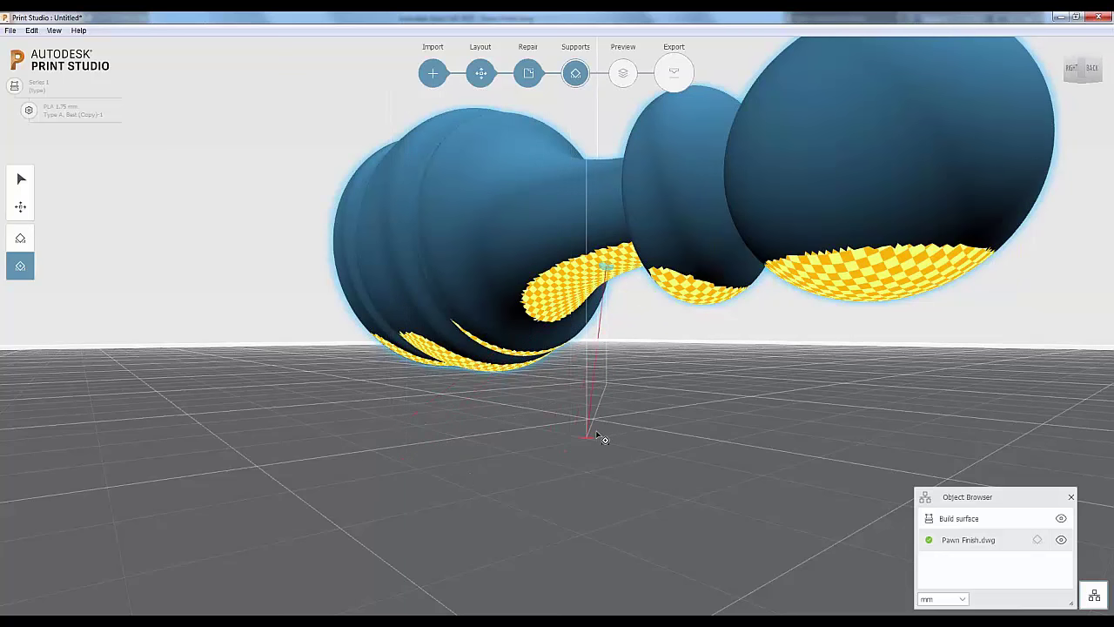
pyautogui.click(608, 384)
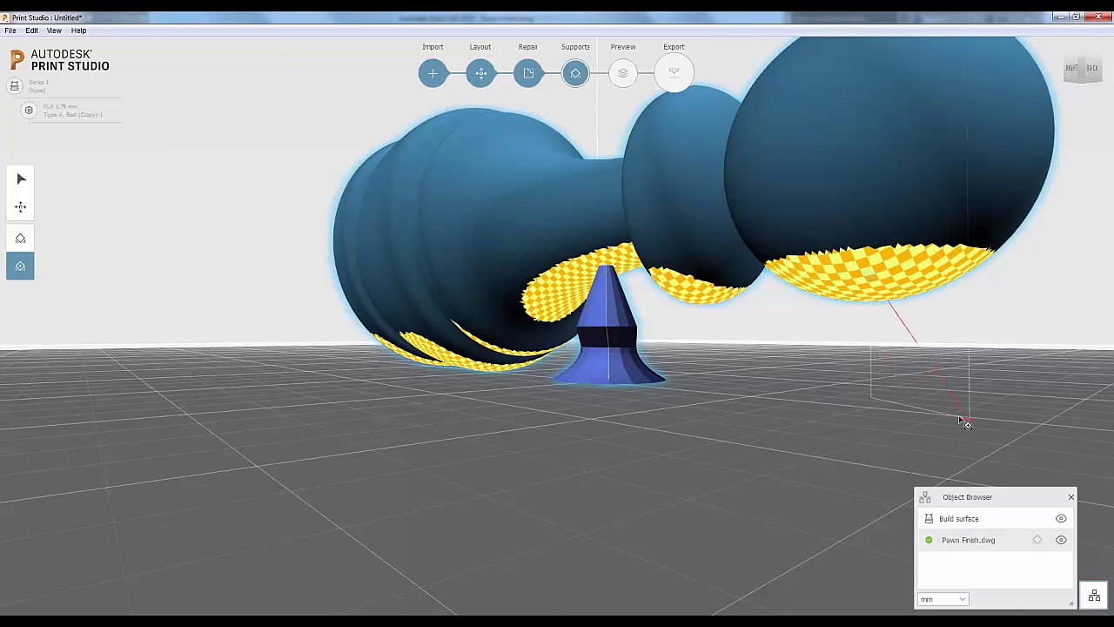
pyautogui.moveTo(864, 408); pyautogui.dragTo(620, 490, button='right')
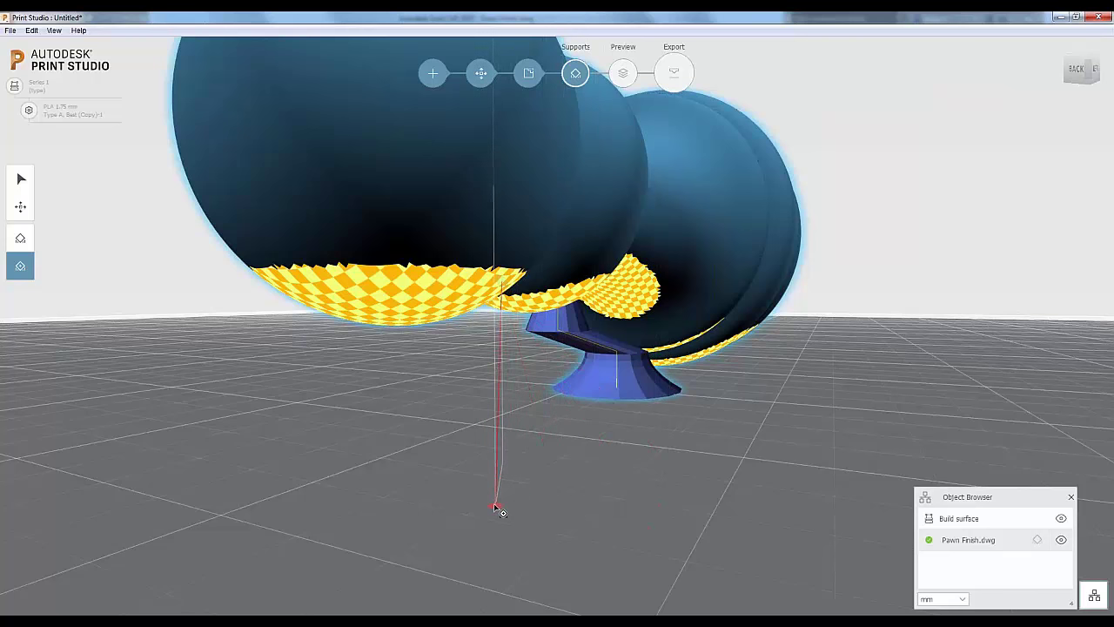
pyautogui.moveTo(380, 310); pyautogui.dragTo(387, 494)
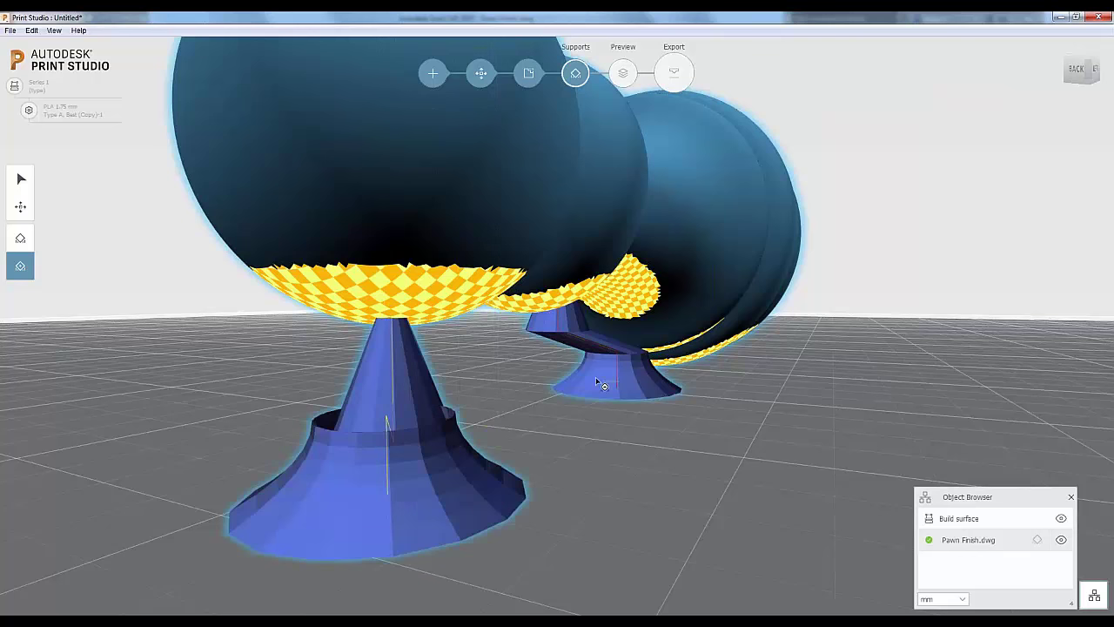
pyautogui.moveTo(537, 386); pyautogui.dragTo(542, 402, button='right')
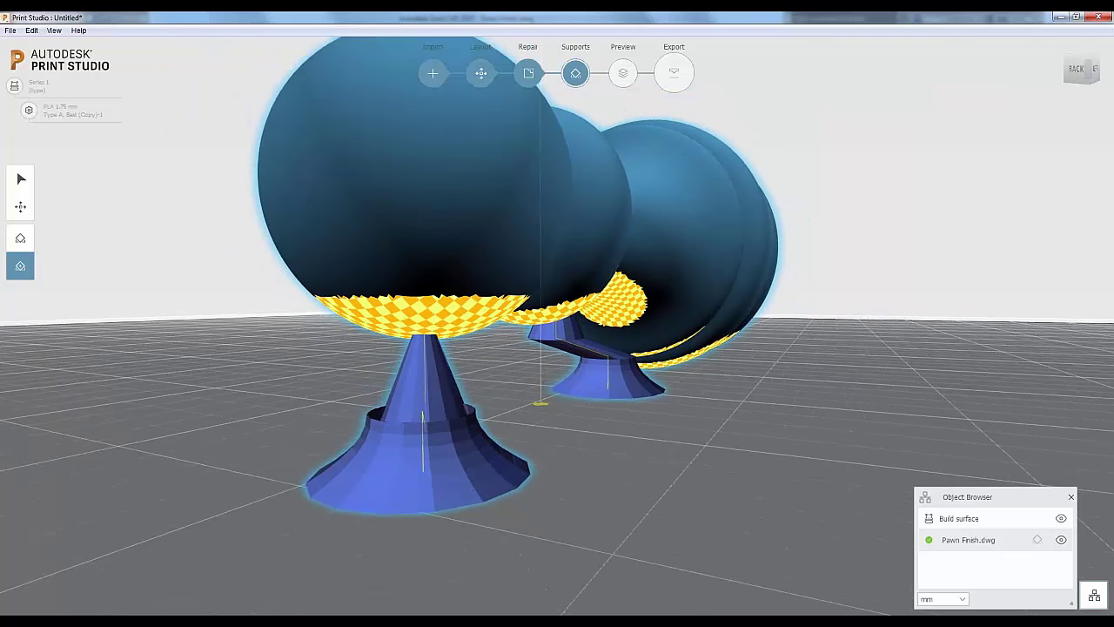
pyautogui.scroll(-3, 541, 403)
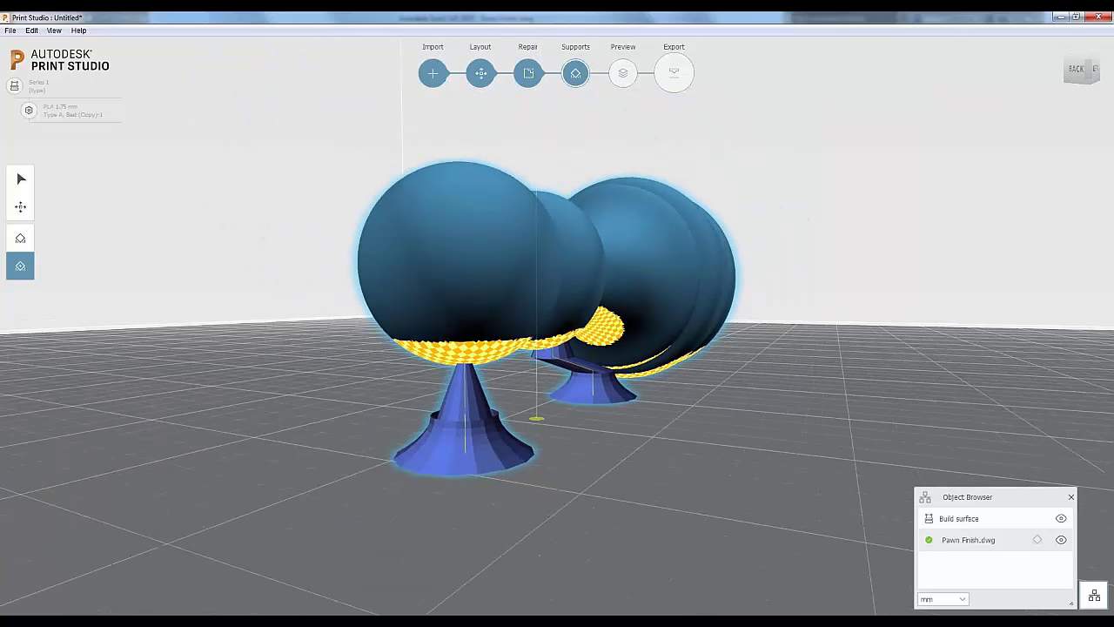
# Return to the Layout stage and rotate the pawn 90° so it stands upright on its base
pyautogui.click(1069, 61)
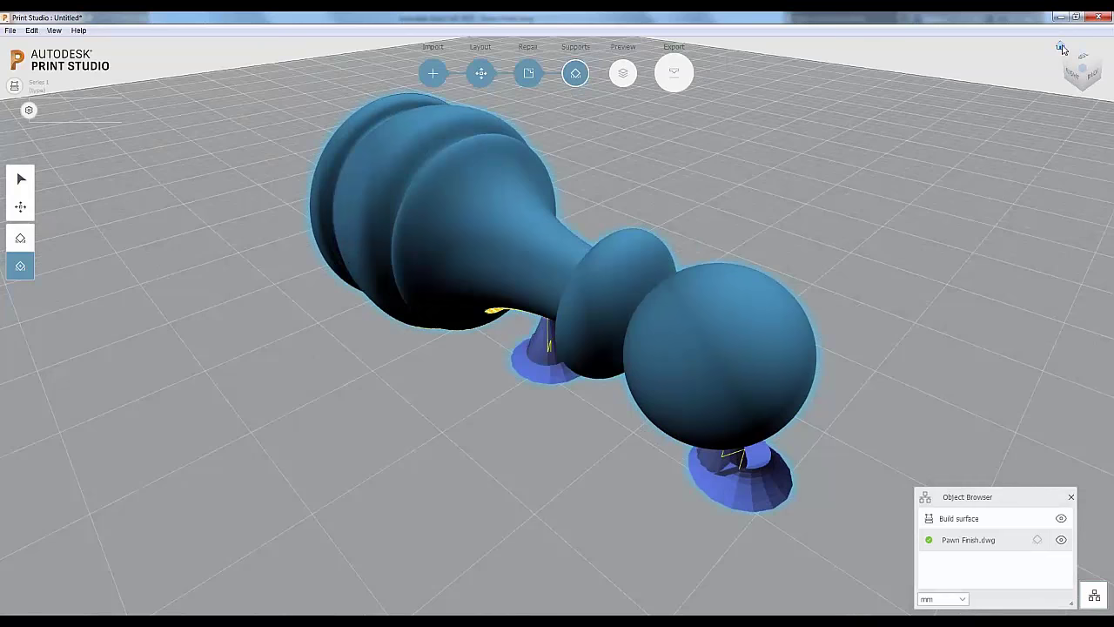
pyautogui.click(1061, 48)
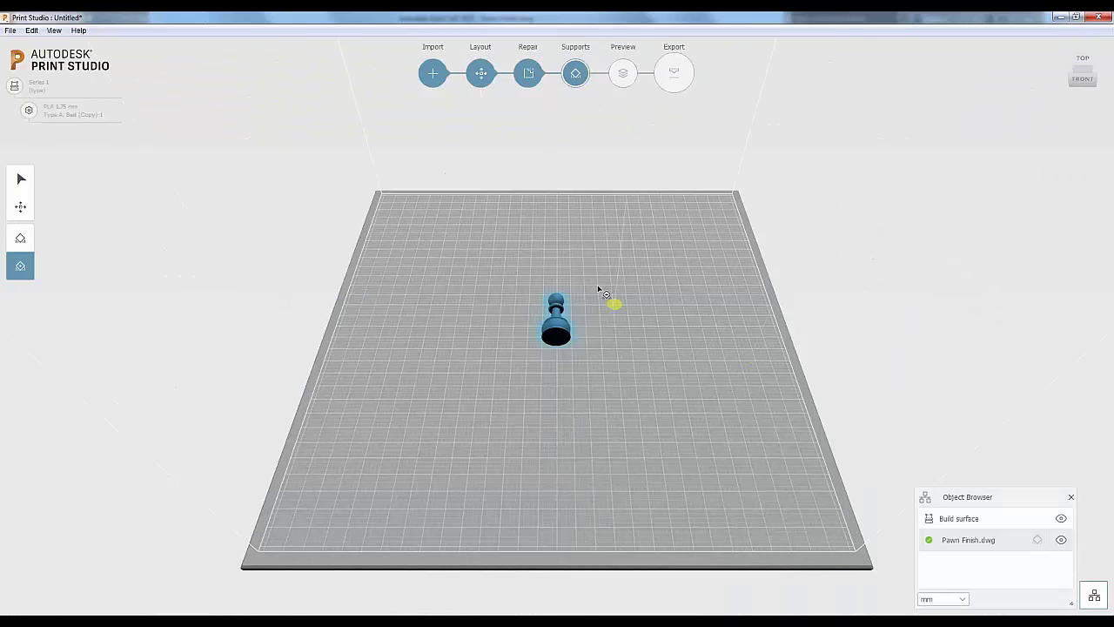
pyautogui.scroll(5, 601, 301)
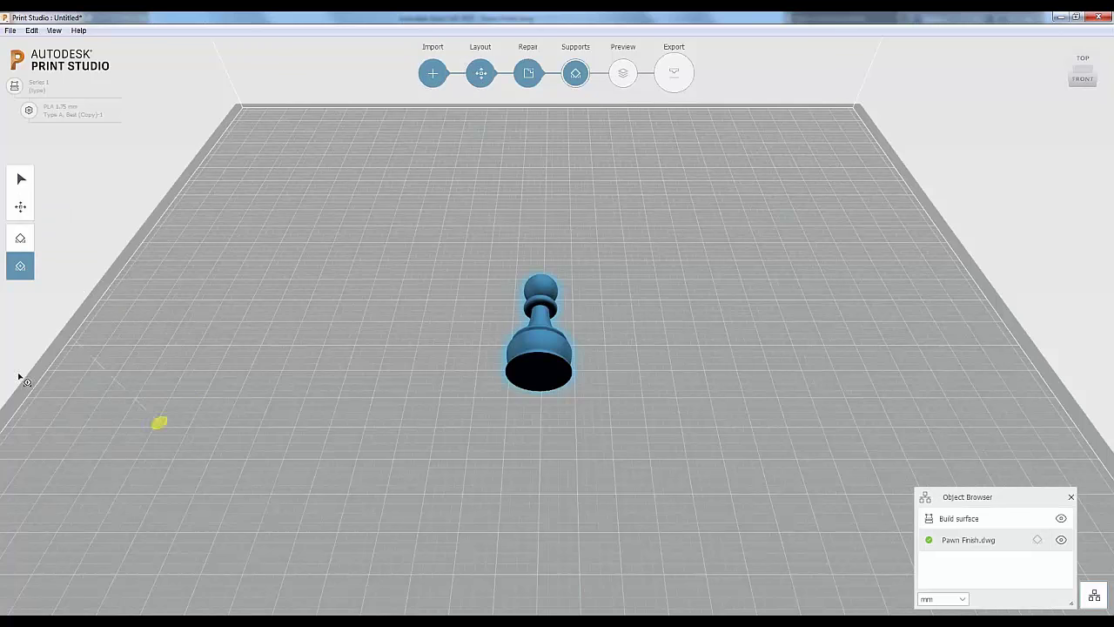
pyautogui.click(21, 240)
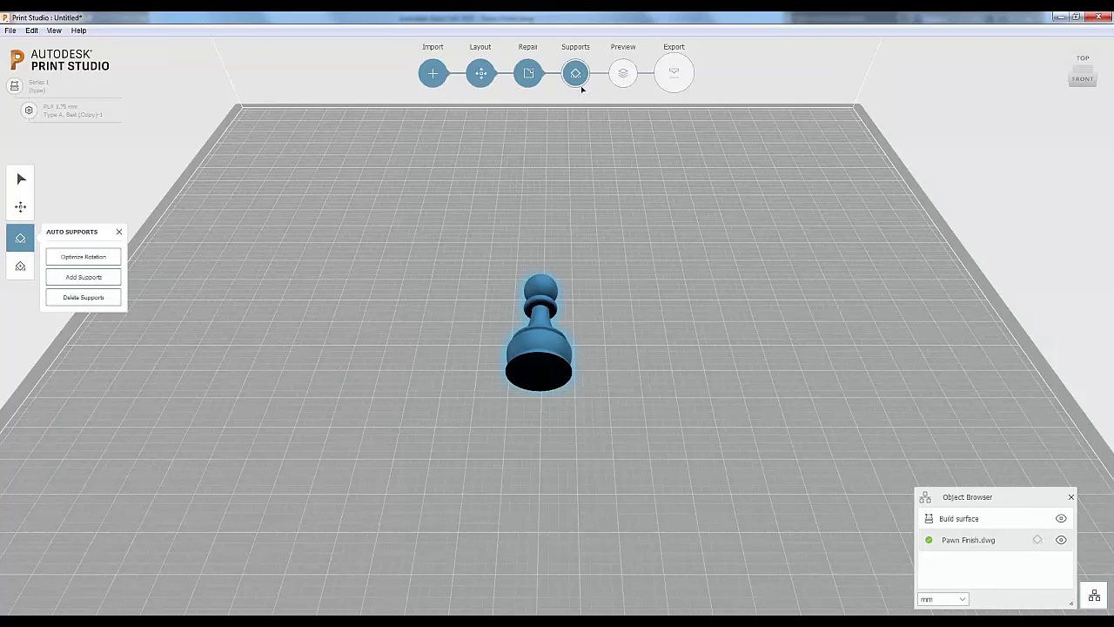
pyautogui.click(485, 74)
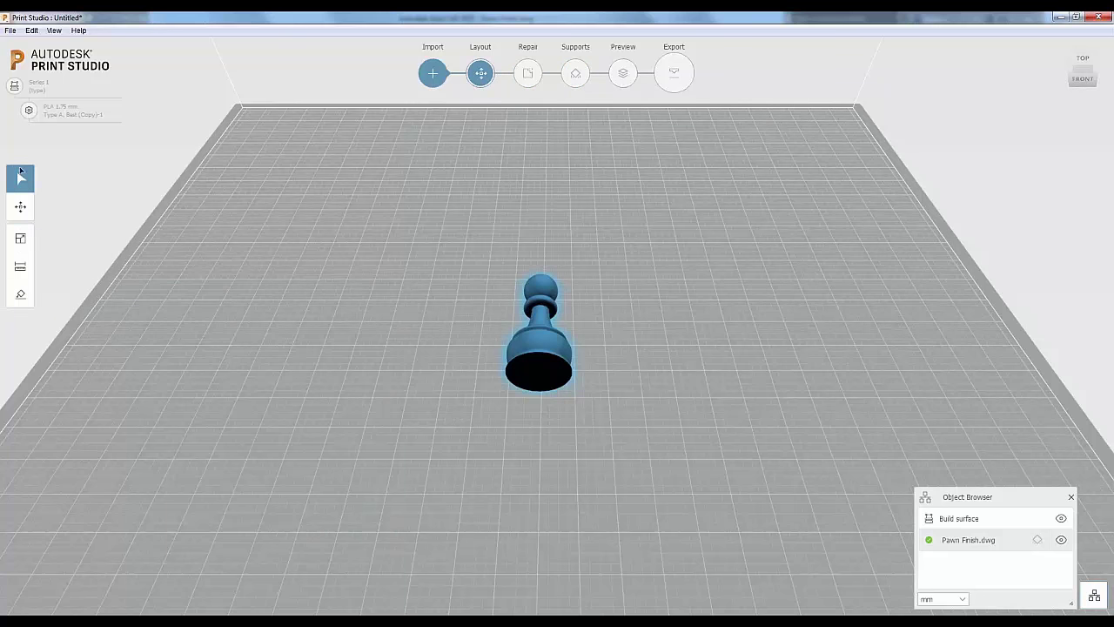
pyautogui.click(21, 209)
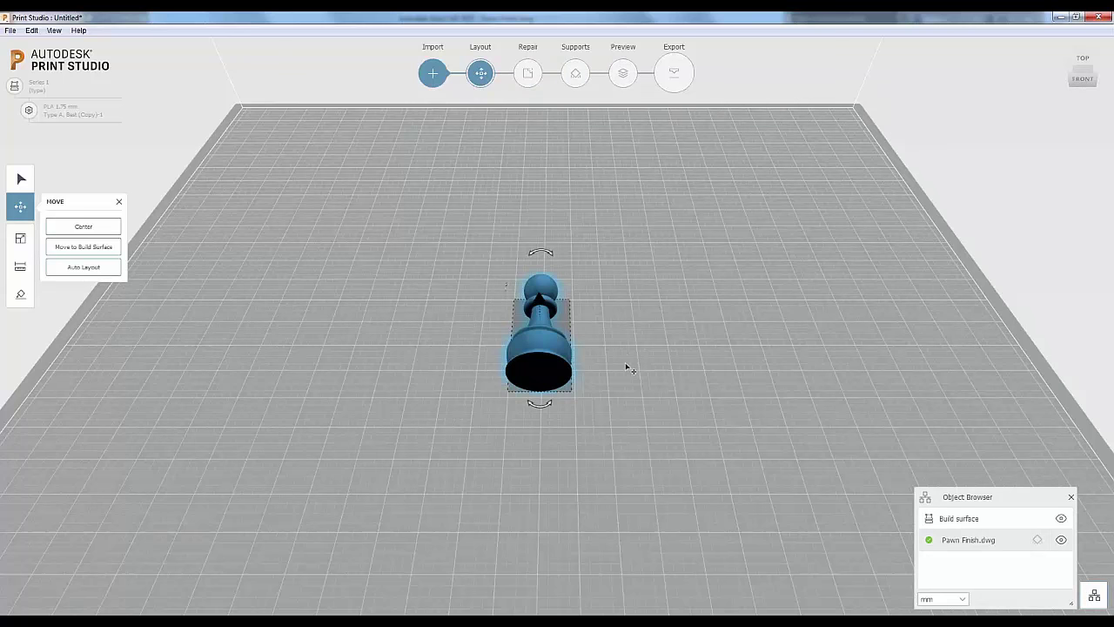
pyautogui.moveTo(627, 368); pyautogui.dragTo(521, 271, button='right')
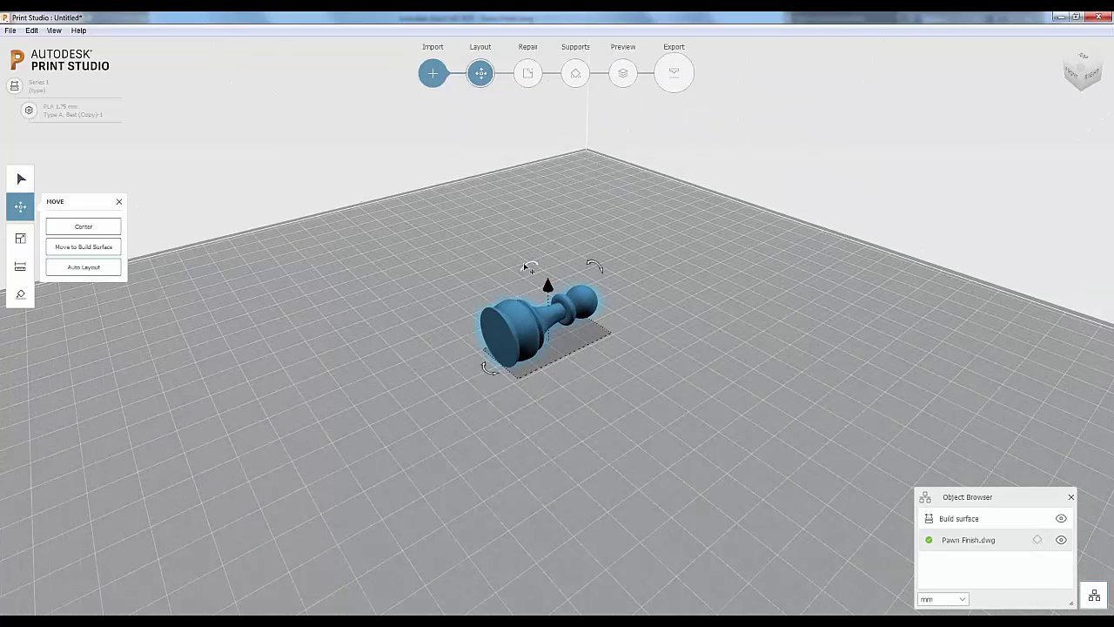
pyautogui.moveTo(523, 267); pyautogui.dragTo(464, 309)
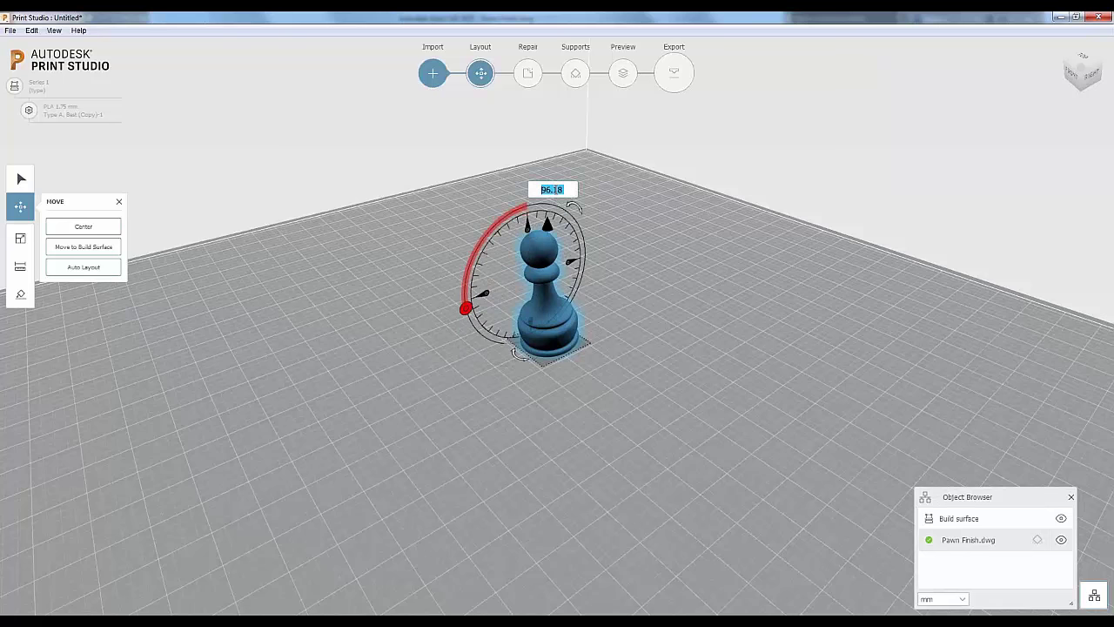
pyautogui.write('90')
pyautogui.press('Return')
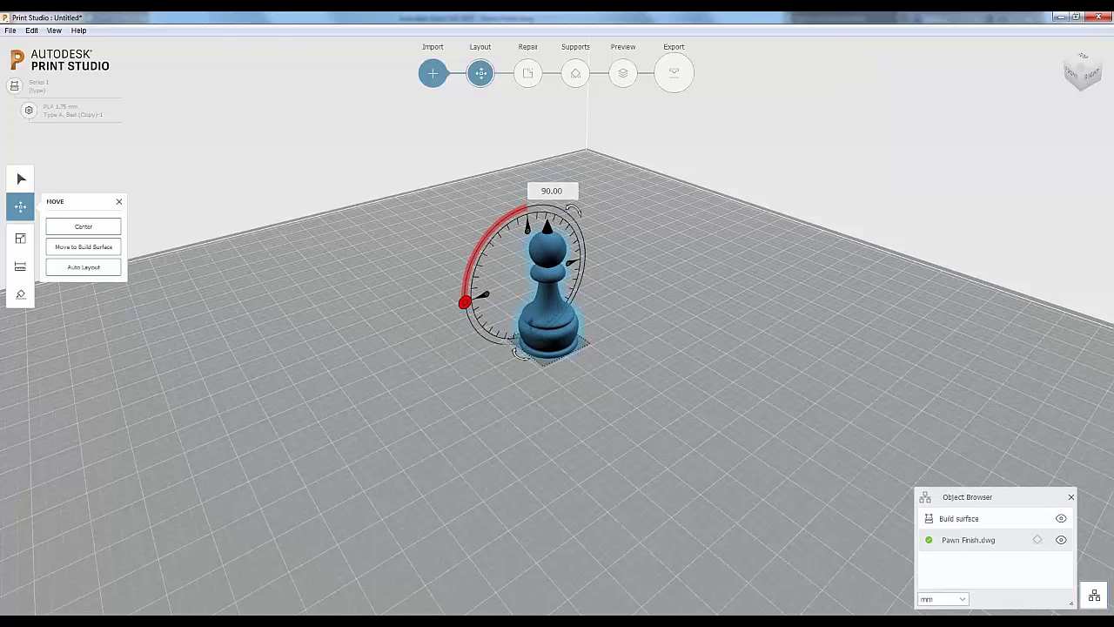
pyautogui.click(352, 319)
pyautogui.click(551, 312)
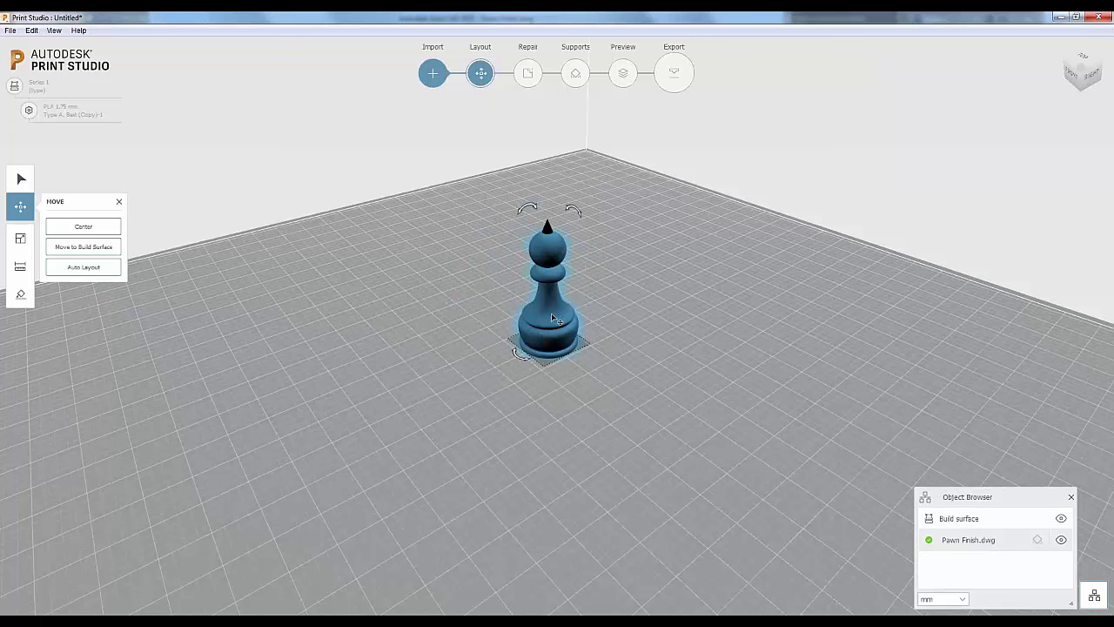
# Check the upright pawn in the Repair stage, and add automatic supports around it in the Supports stage
pyautogui.click(576, 74)
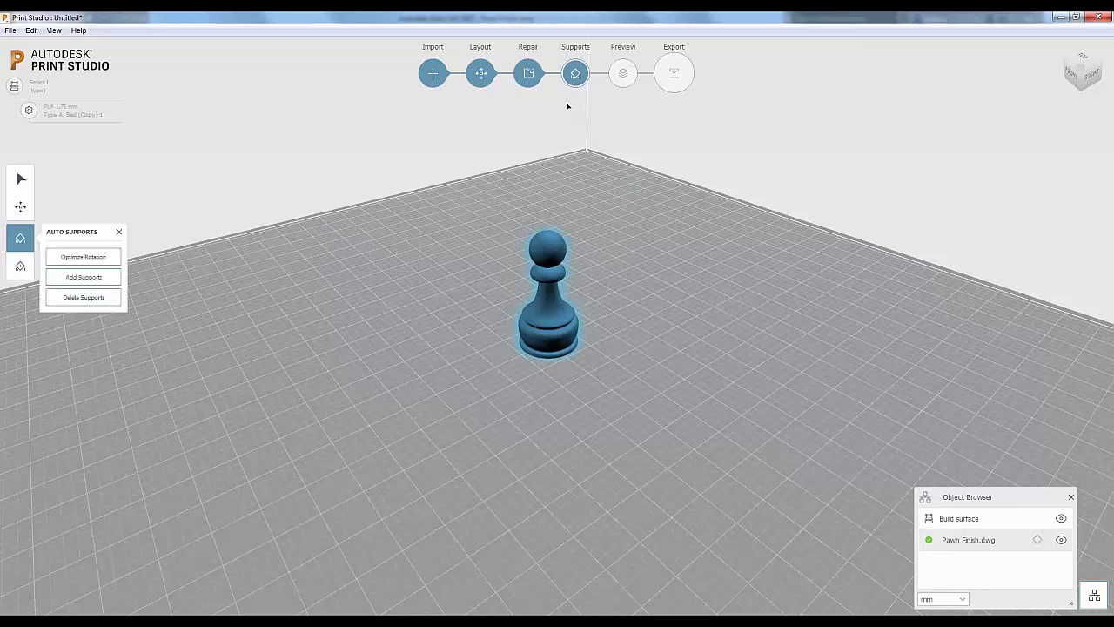
pyautogui.click(528, 76)
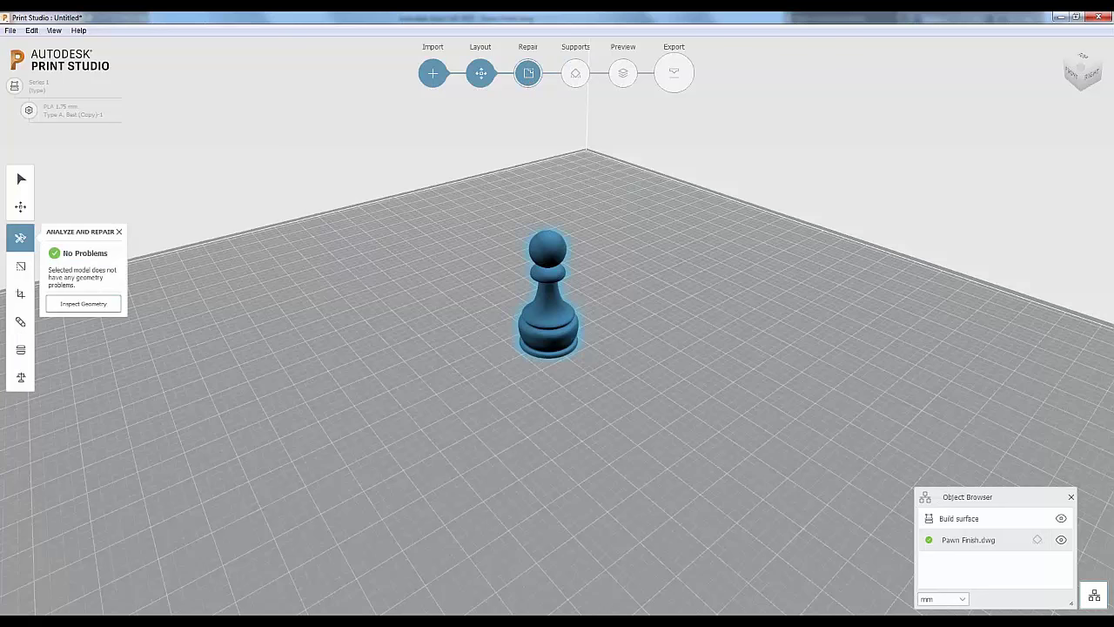
pyautogui.click(575, 73)
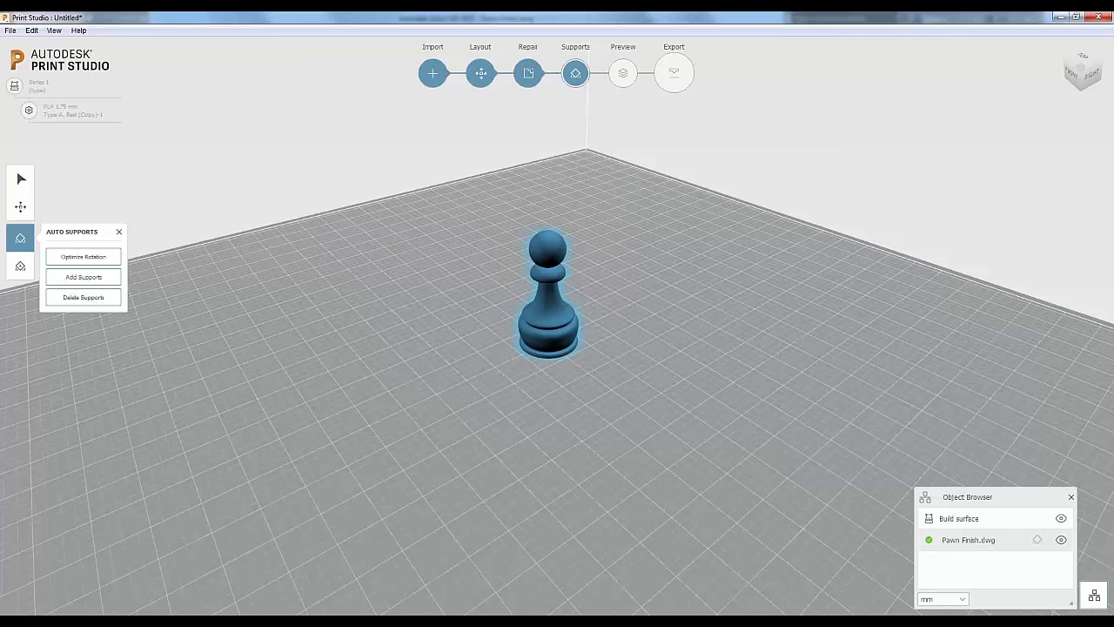
pyautogui.click(77, 280)
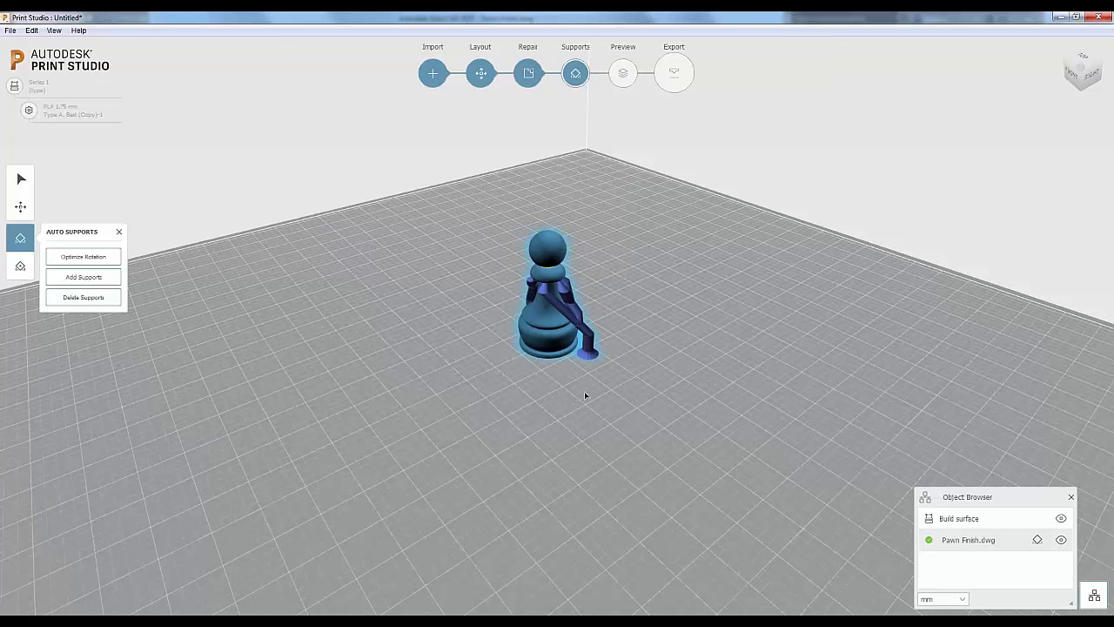
pyautogui.moveTo(585, 396); pyautogui.dragTo(409, 409, button='right')
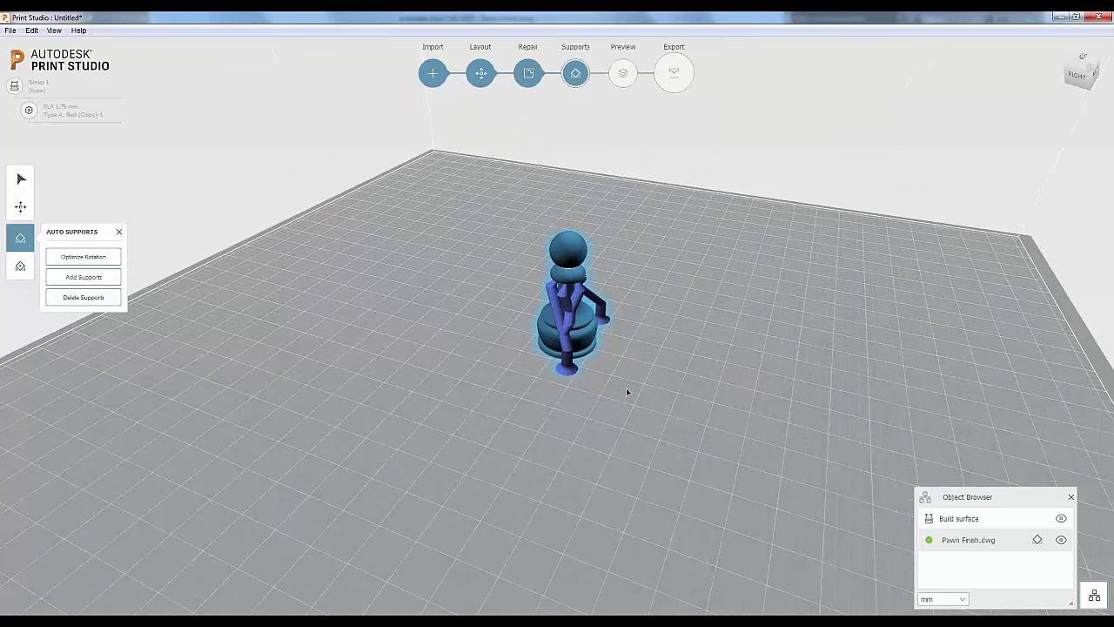
pyautogui.moveTo(626, 391); pyautogui.dragTo(418, 331, button='right')
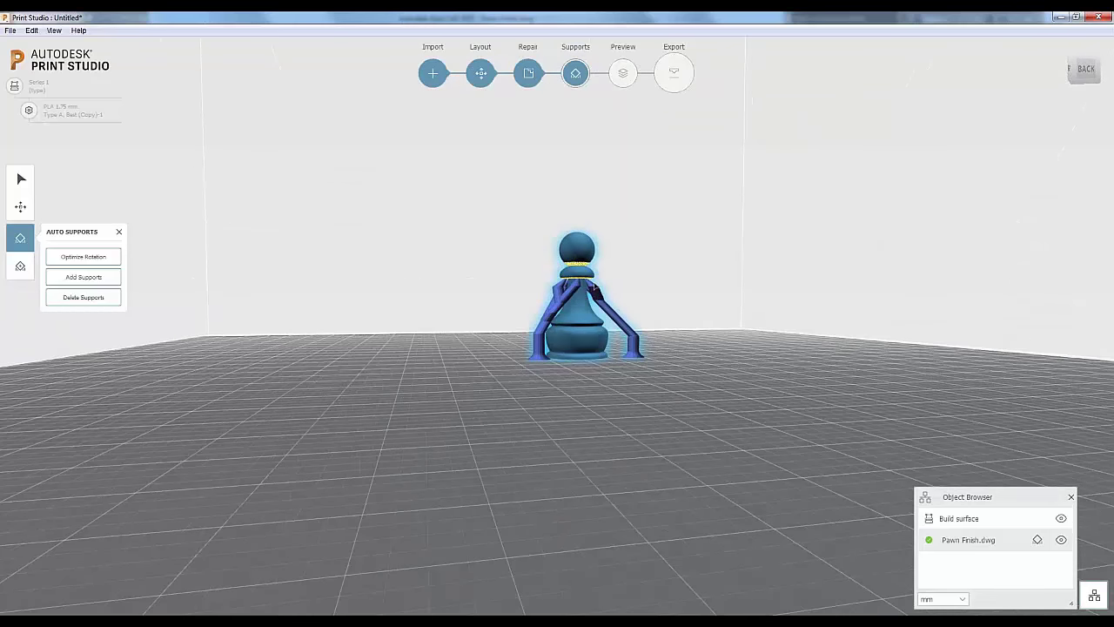
pyautogui.scroll(3, 594, 286)
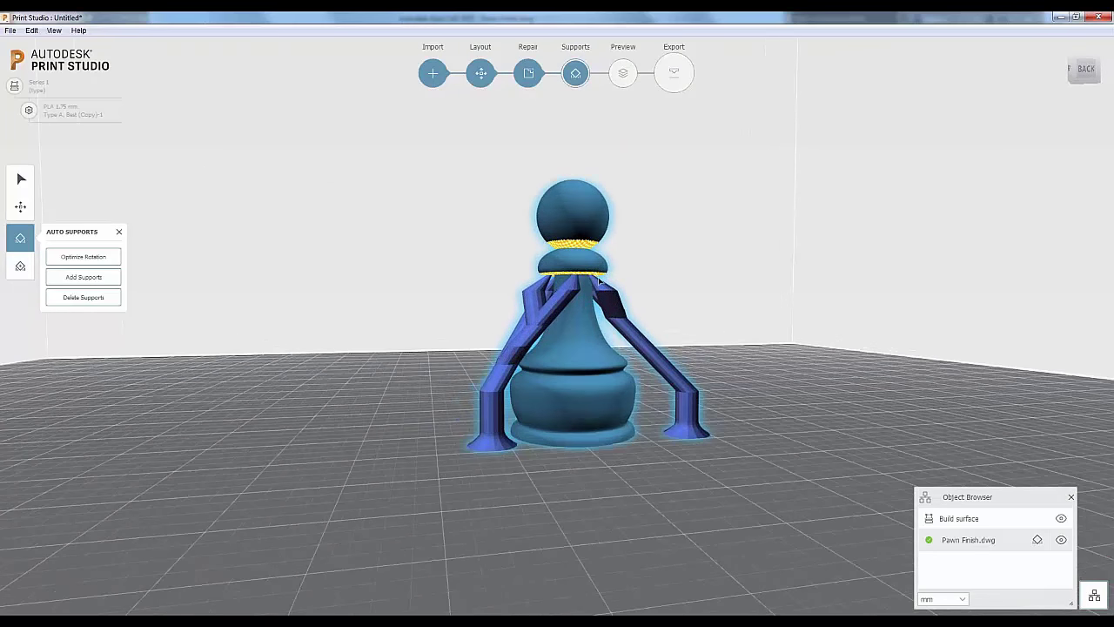
pyautogui.scroll(3, 599, 280)
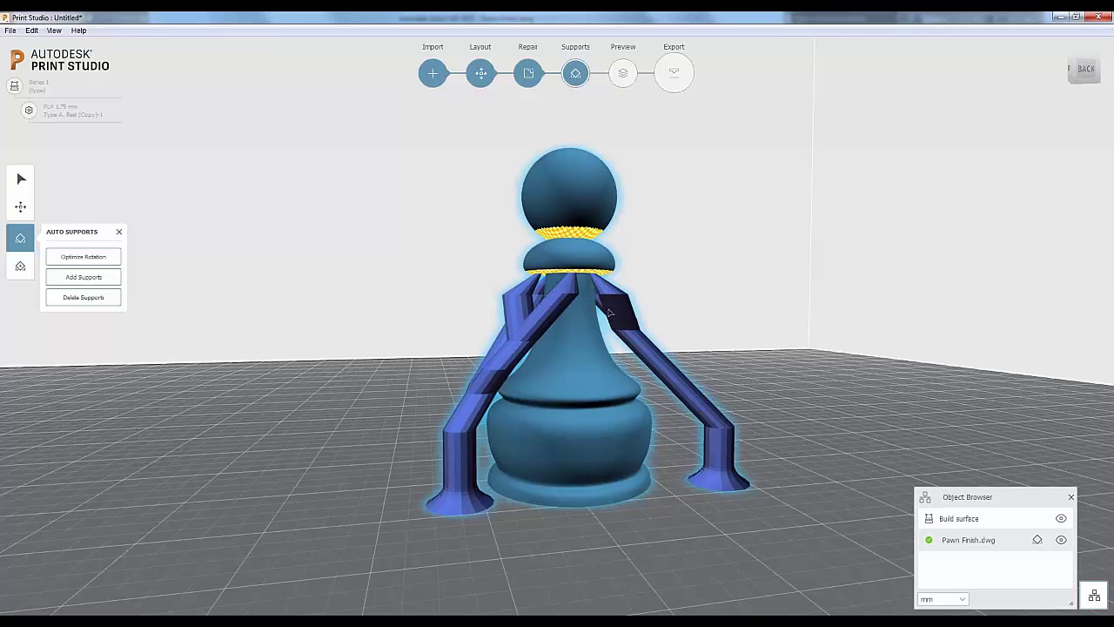
pyautogui.scroll(-3, 609, 312)
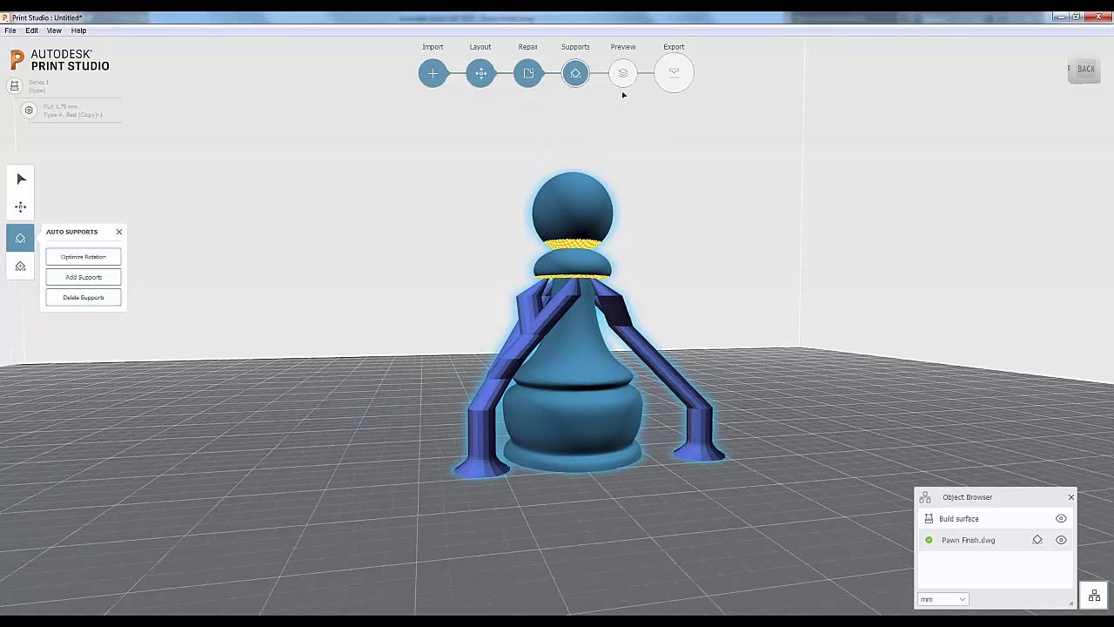
# Go to the Preview stage to generate the toolpaths and view the supported pawn's first slice
pyautogui.click(630, 78)
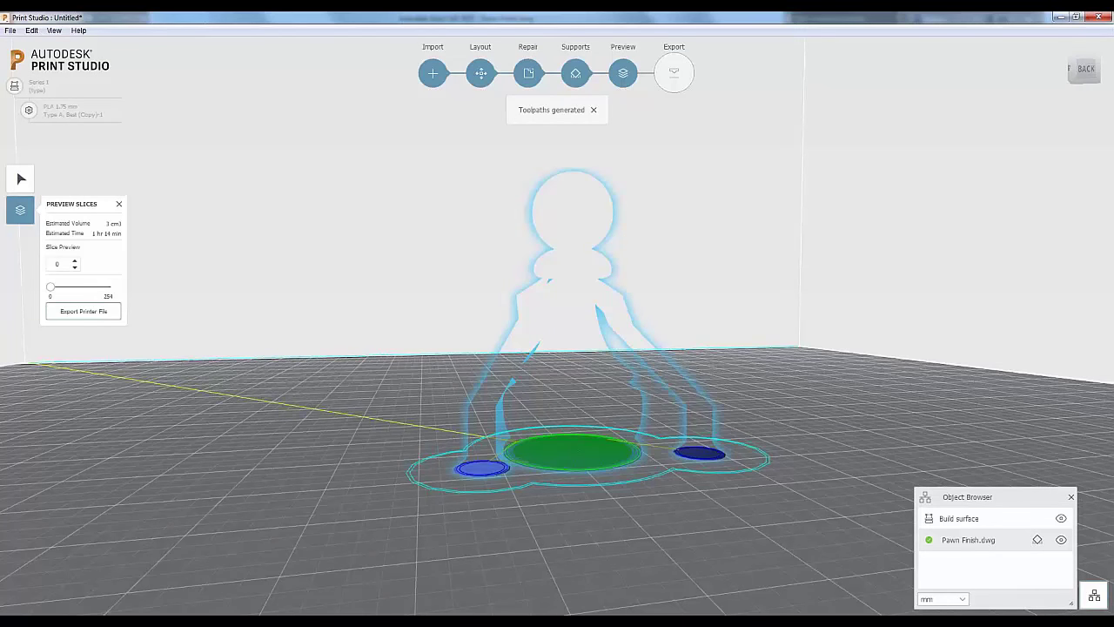
pyautogui.scroll(-3, 687, 482)
pyautogui.scroll(-5, 590, 409)
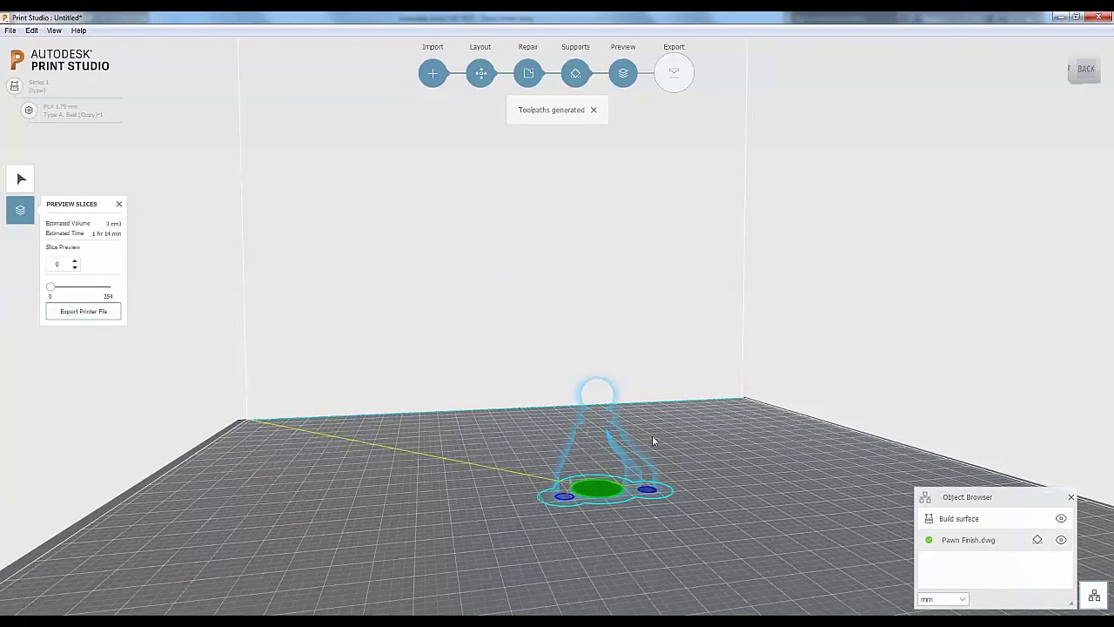
pyautogui.moveTo(570, 492); pyautogui.dragTo(696, 488, button='right')
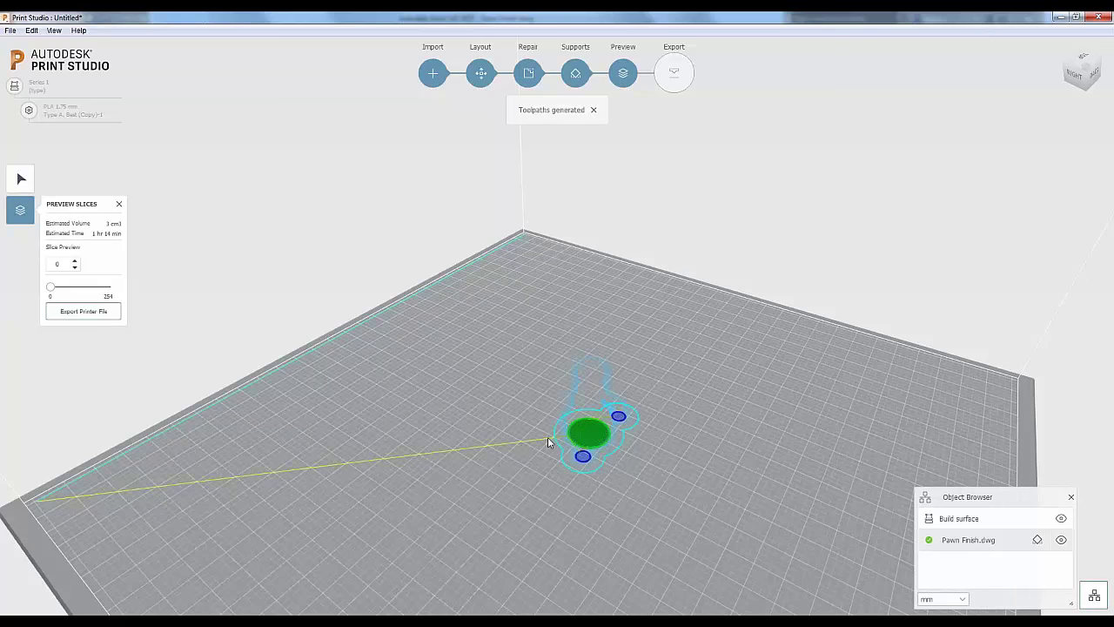
# Examine the first slice's toolpaths at the pawn's base, the support feet and the outline around them up close
pyautogui.scroll(5, 581, 450)
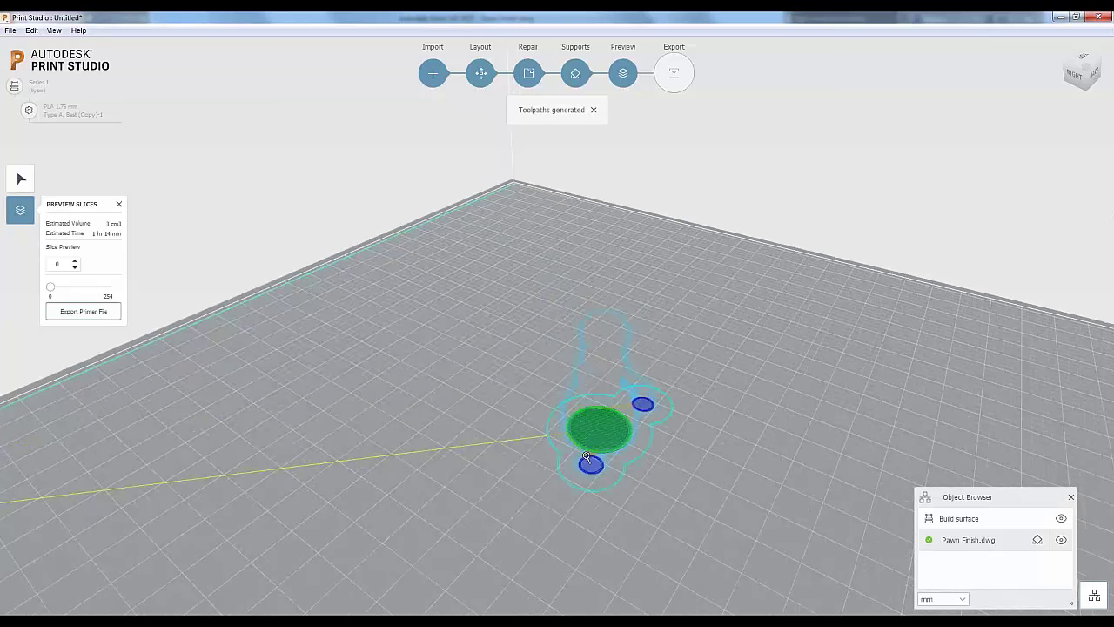
pyautogui.scroll(3, 639, 458)
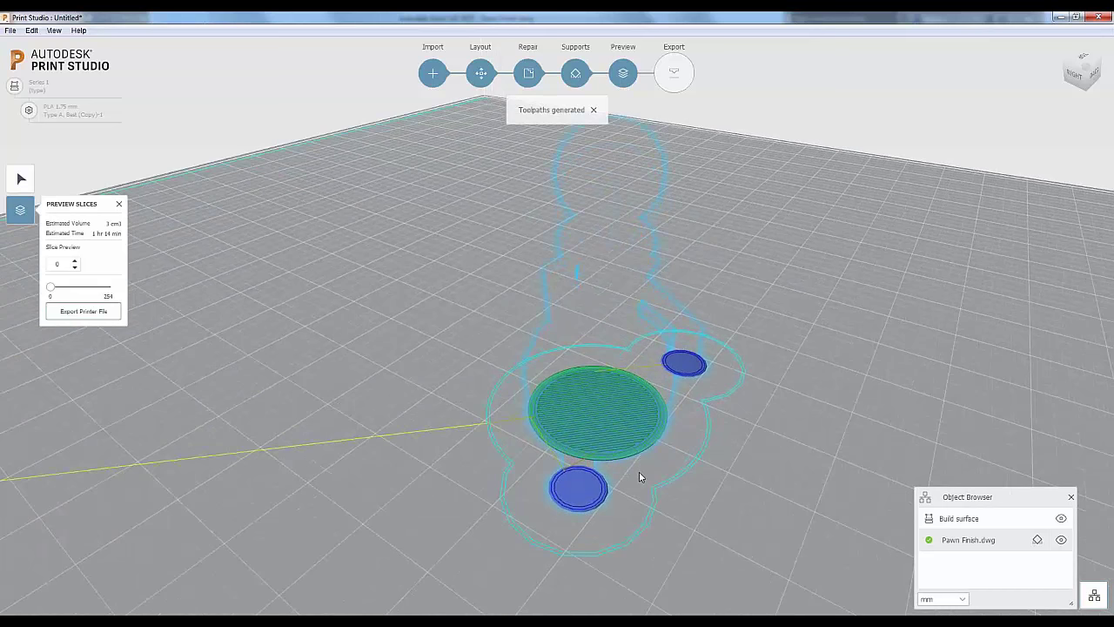
pyautogui.scroll(3, 649, 441)
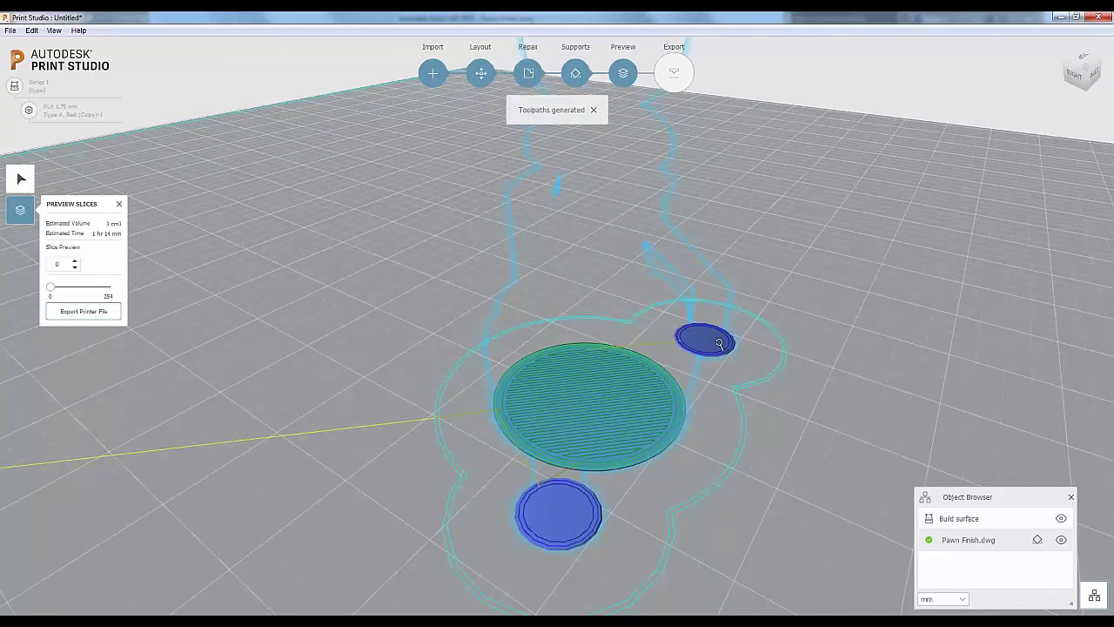
pyautogui.scroll(2, 556, 398)
pyautogui.scroll(2, 470, 423)
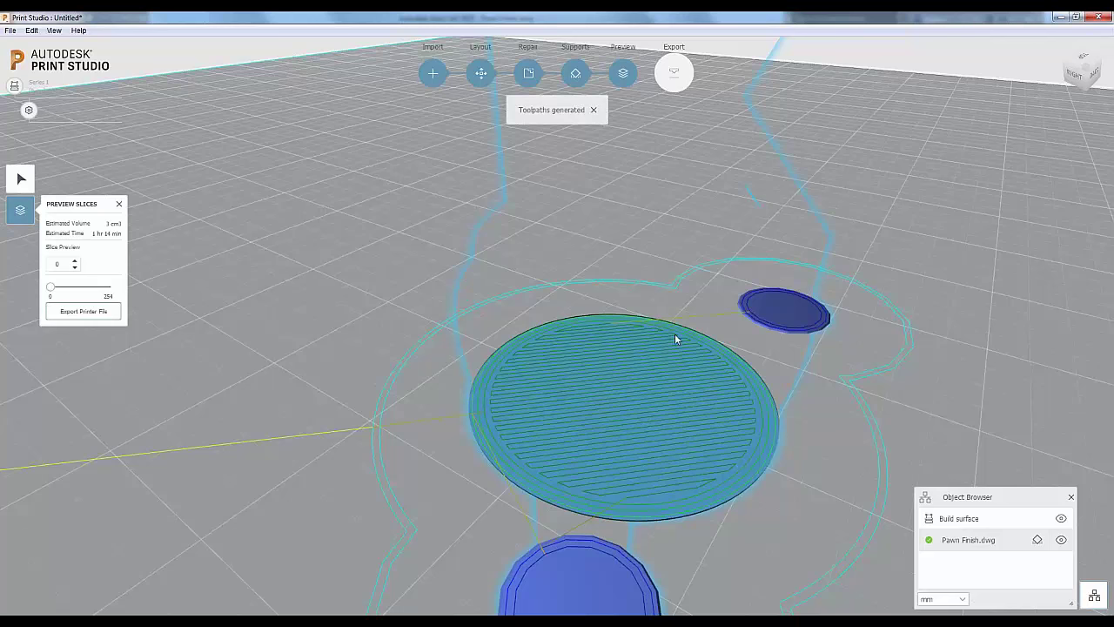
pyautogui.scroll(-2, 653, 379)
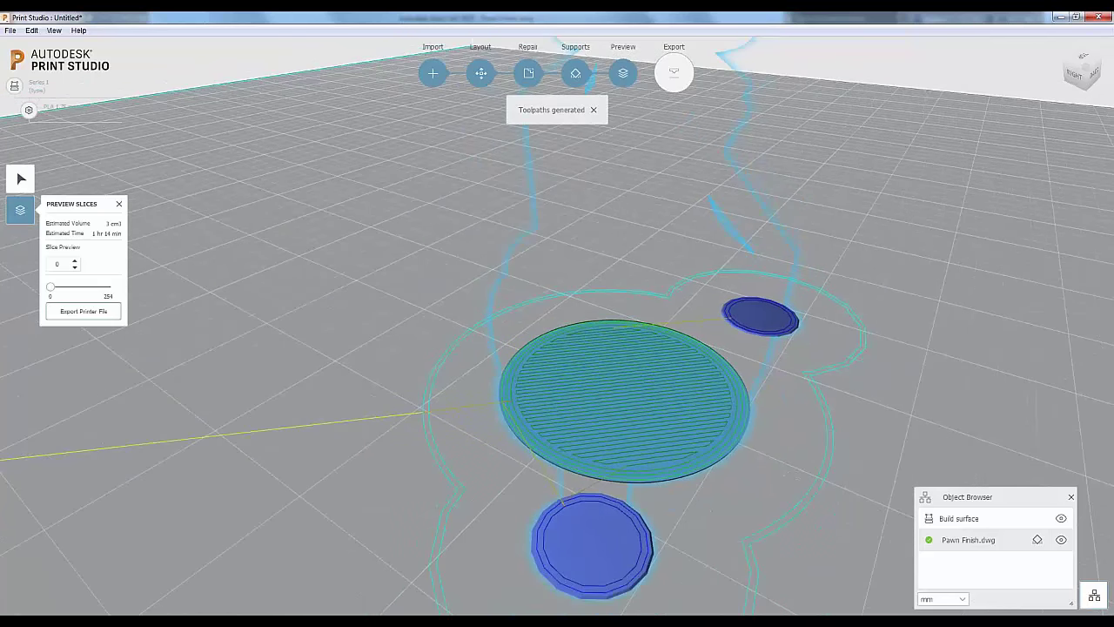
pyautogui.scroll(-3, 626, 417)
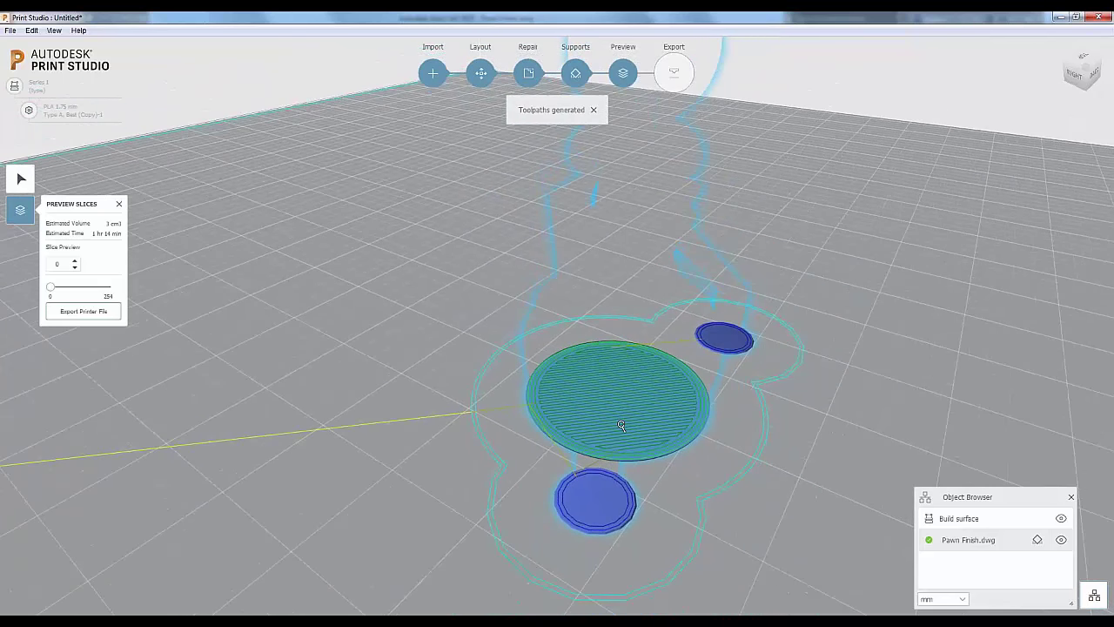
pyautogui.scroll(-2, 622, 426)
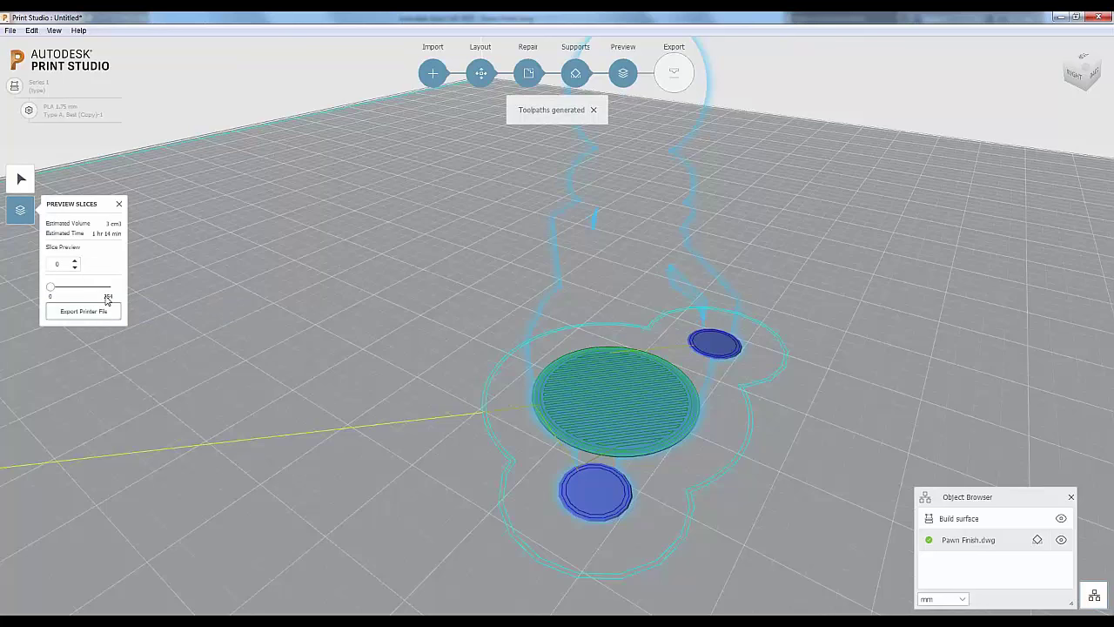
pyautogui.scroll(-2, 609, 392)
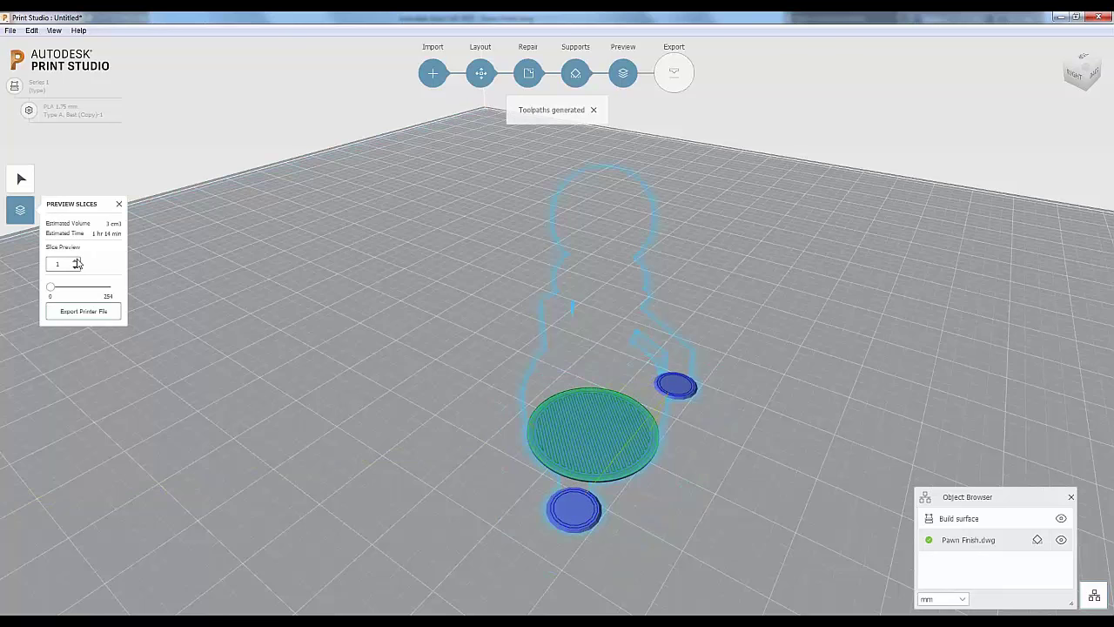
# Advance the slice preview one slice at a time through the pawn's base up to slice 29
pyautogui.click(76, 262)
pyautogui.click(76, 262)
pyautogui.click(75, 262)
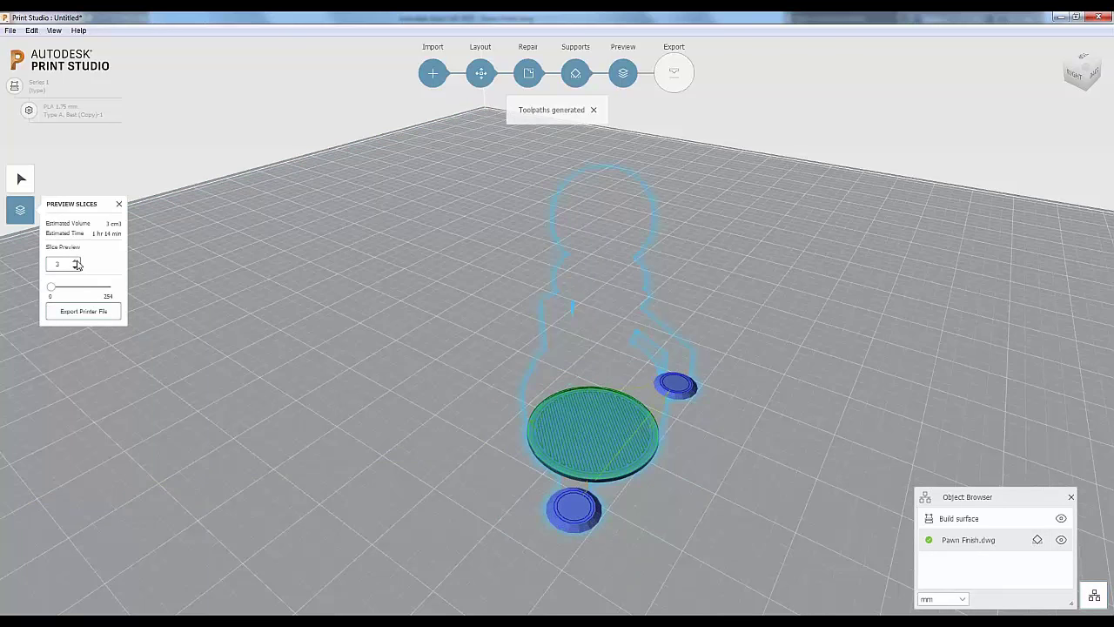
pyautogui.click(76, 263)
pyautogui.click(76, 262)
pyautogui.click(75, 262)
pyautogui.click(76, 262)
pyautogui.click(76, 262)
pyautogui.click(76, 262)
pyautogui.click(76, 262)
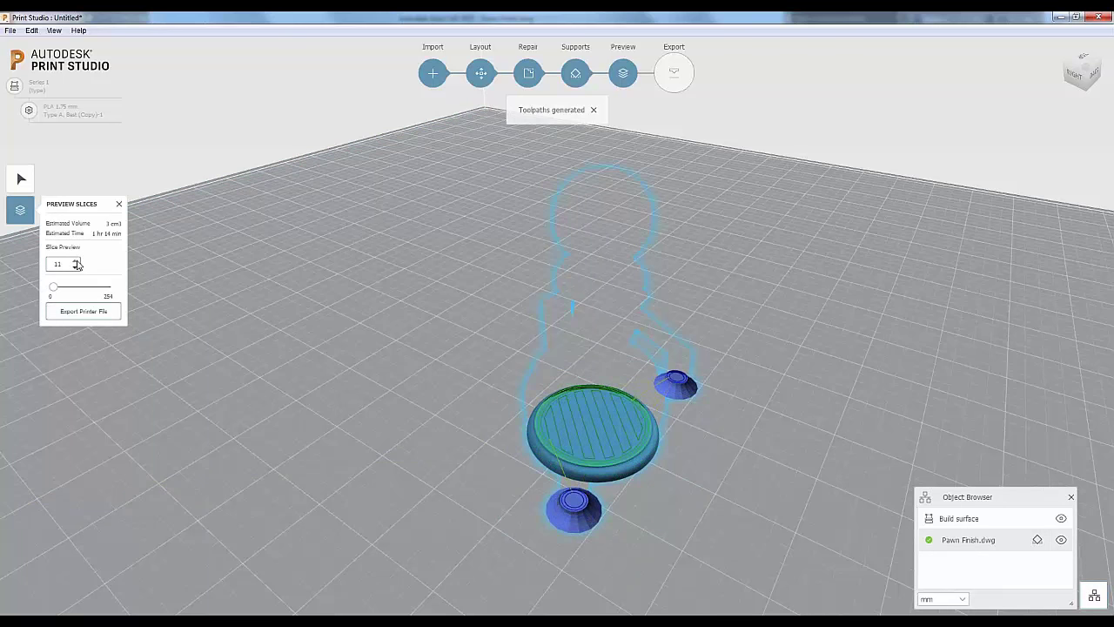
pyautogui.click(76, 262)
pyautogui.click(75, 262)
pyautogui.click(75, 262)
pyautogui.click(76, 262)
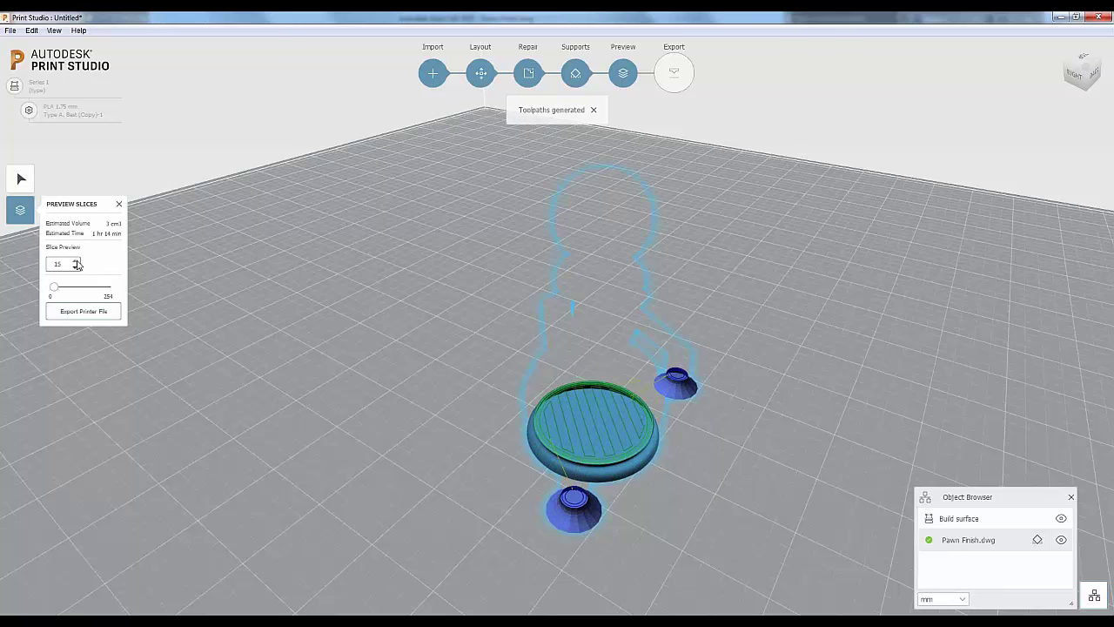
pyautogui.click(75, 262)
pyautogui.click(76, 262)
pyautogui.click(76, 262)
pyautogui.click(76, 262)
pyautogui.click(76, 262)
pyautogui.click(76, 262)
pyautogui.click(76, 262)
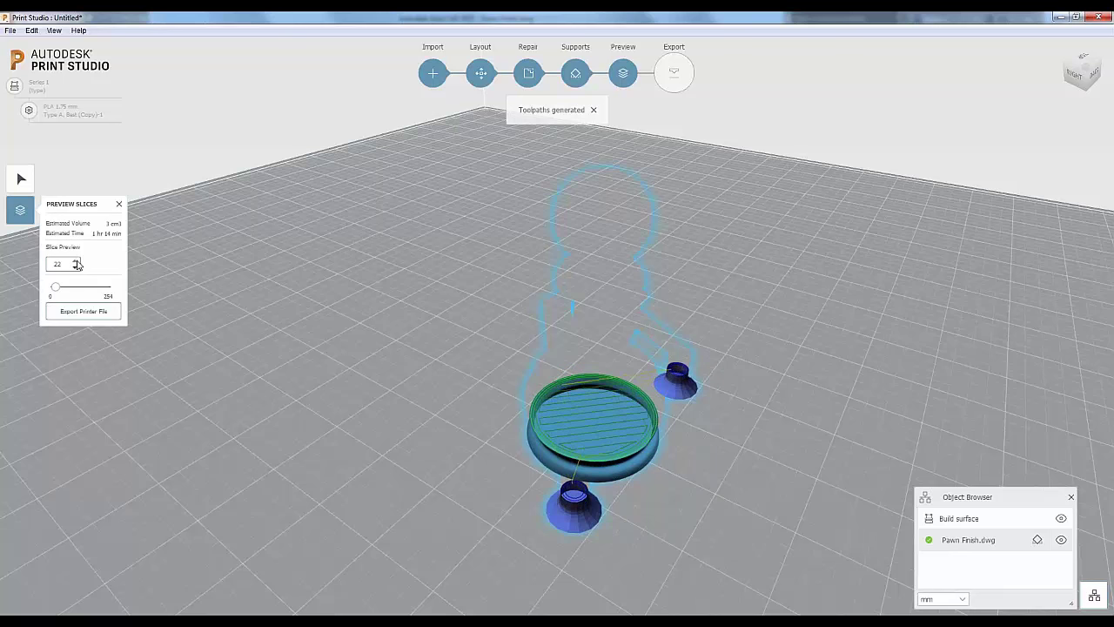
pyautogui.click(75, 262)
pyautogui.click(76, 262)
pyautogui.click(76, 262)
pyautogui.click(75, 262)
pyautogui.click(76, 263)
pyautogui.click(76, 262)
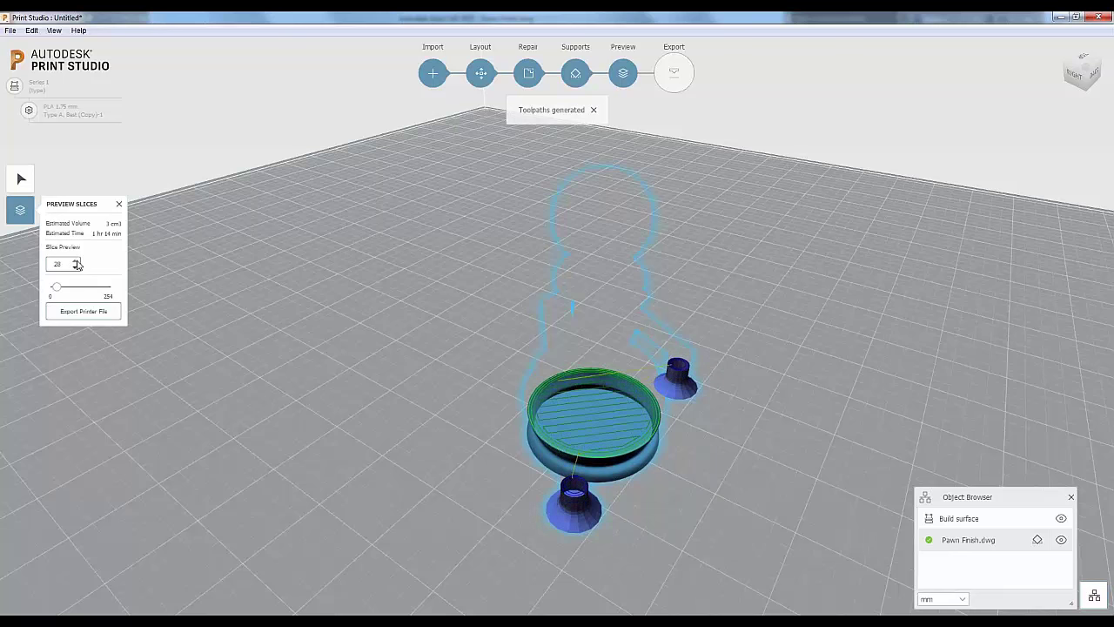
pyautogui.click(76, 262)
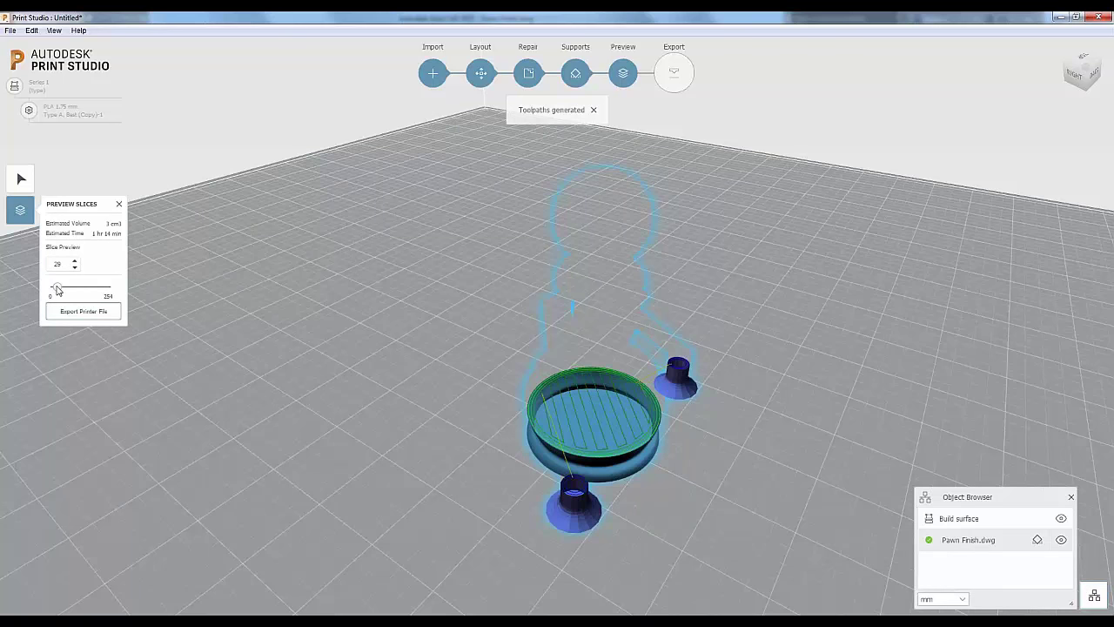
# Move the slice preview to slice 157 and inspect where the supports meet the top of the pawn's neck
pyautogui.moveTo(57, 289); pyautogui.dragTo(87, 291)
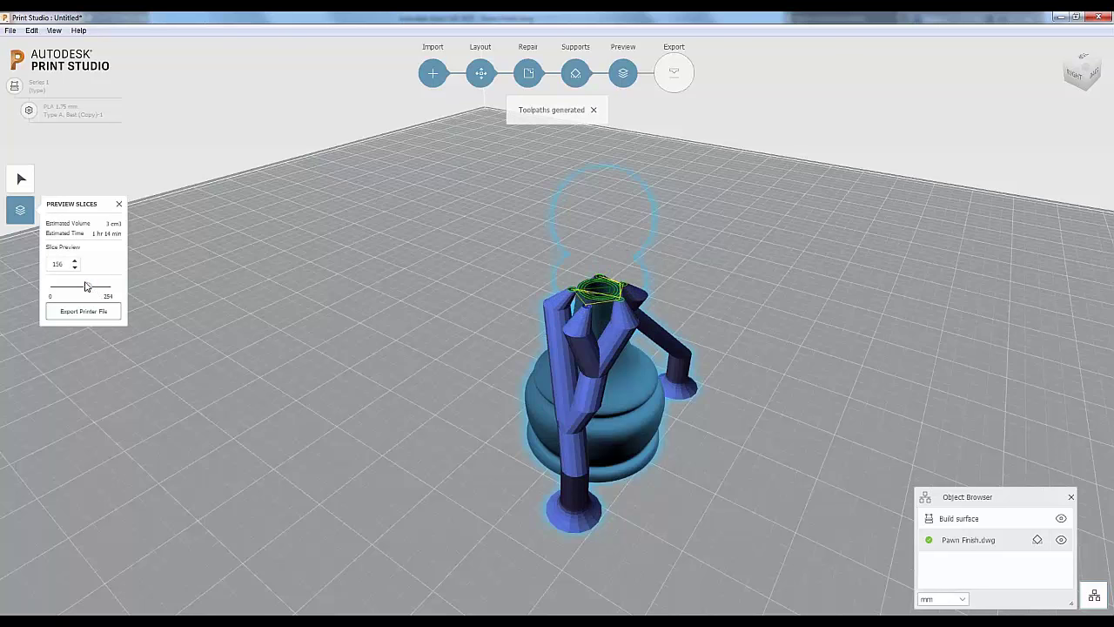
pyautogui.press('Up')
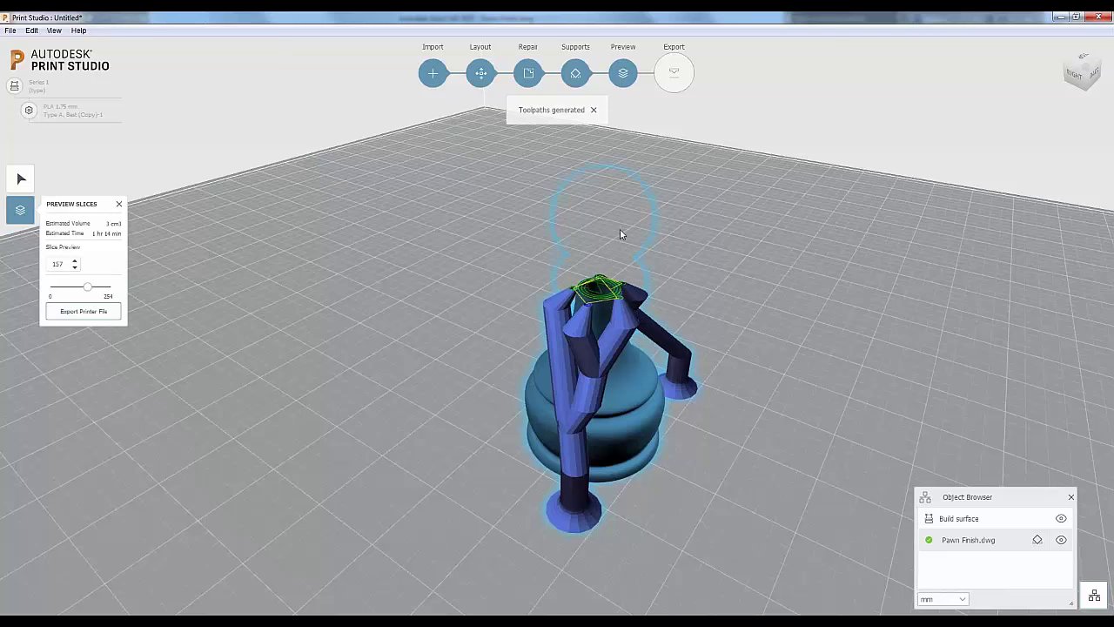
pyautogui.scroll(5, 620, 229)
pyautogui.scroll(5, 620, 229)
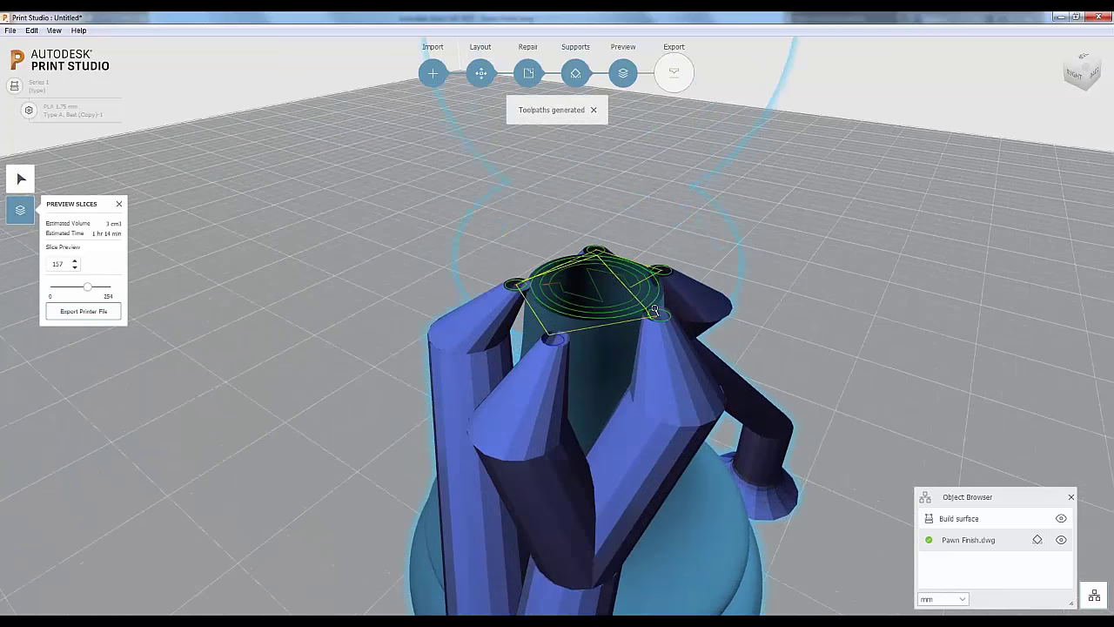
# Advance the slice preview one slice at a time through the collar above the neck up to slice 174
pyautogui.click(75, 261)
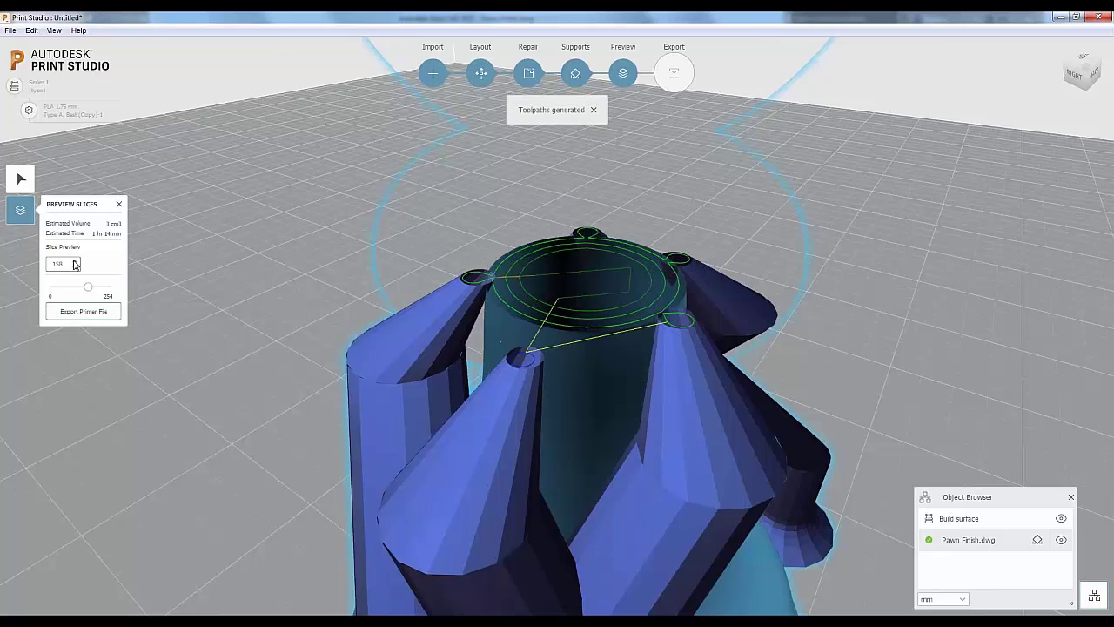
pyautogui.click(75, 262)
pyautogui.click(75, 261)
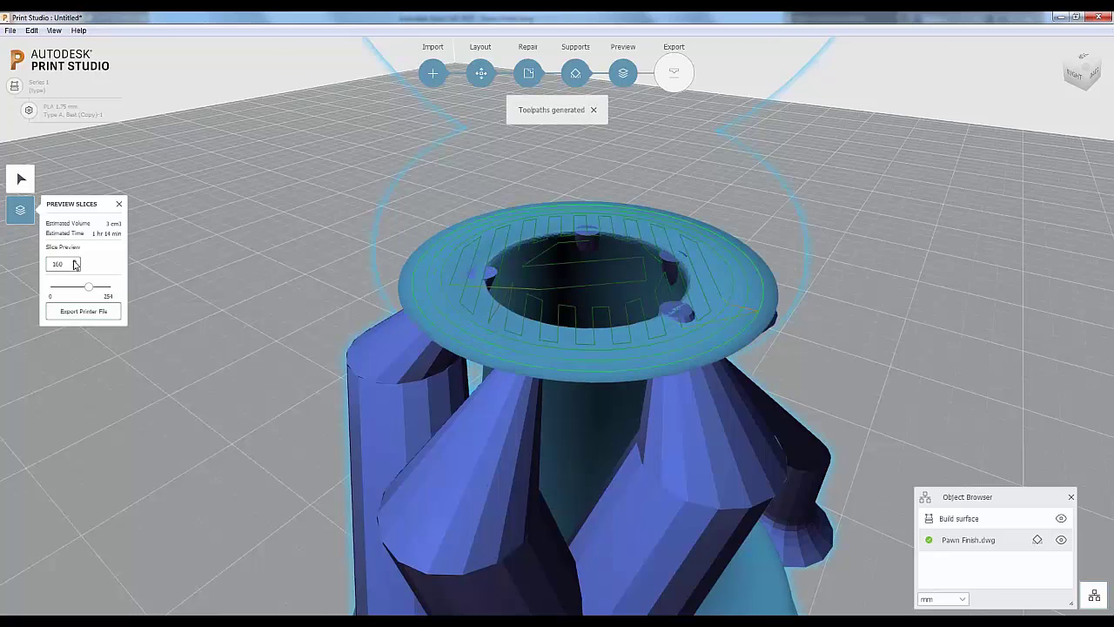
pyautogui.click(75, 261)
pyautogui.click(74, 261)
pyautogui.click(75, 261)
pyautogui.click(75, 261)
pyautogui.click(75, 261)
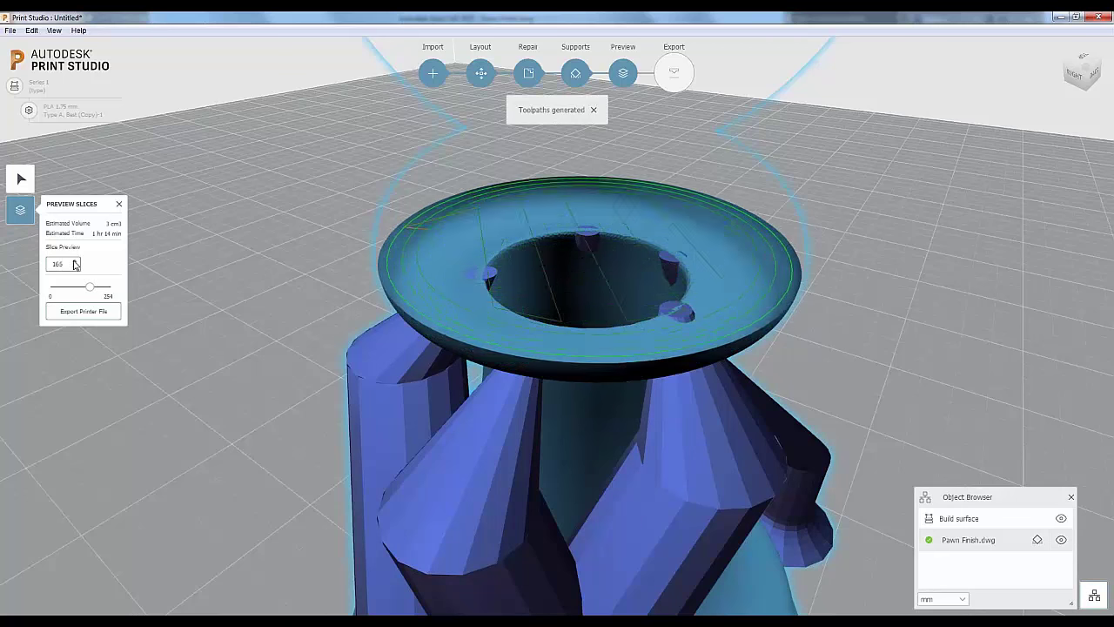
pyautogui.click(75, 261)
pyautogui.click(75, 262)
pyautogui.click(74, 261)
pyautogui.click(75, 262)
pyautogui.click(75, 261)
pyautogui.click(75, 261)
pyautogui.click(75, 261)
pyautogui.click(75, 262)
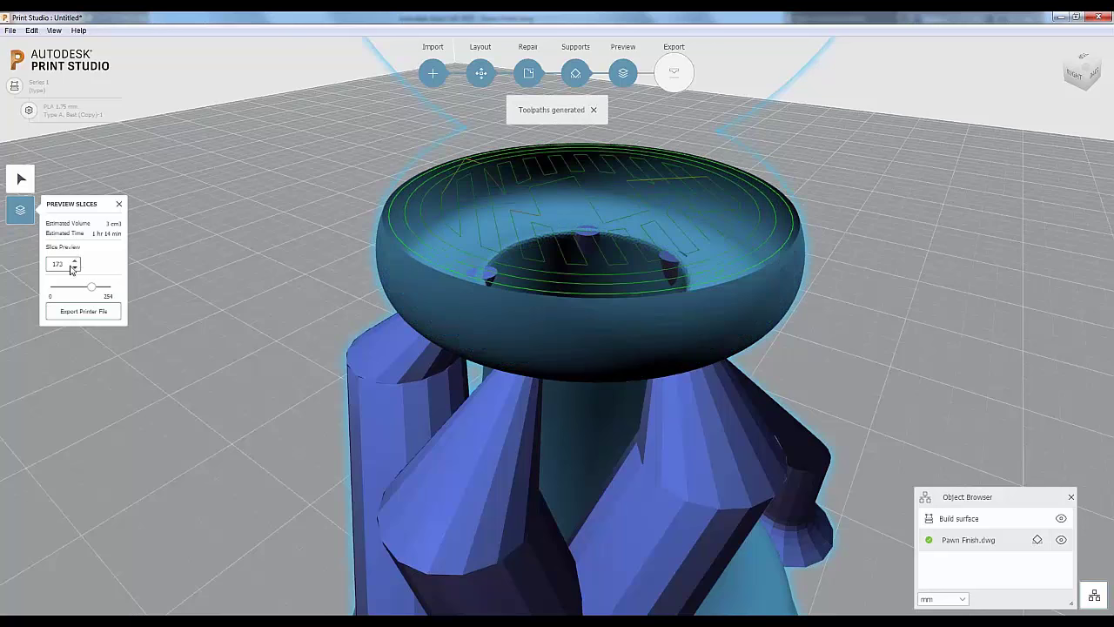
pyautogui.click(75, 262)
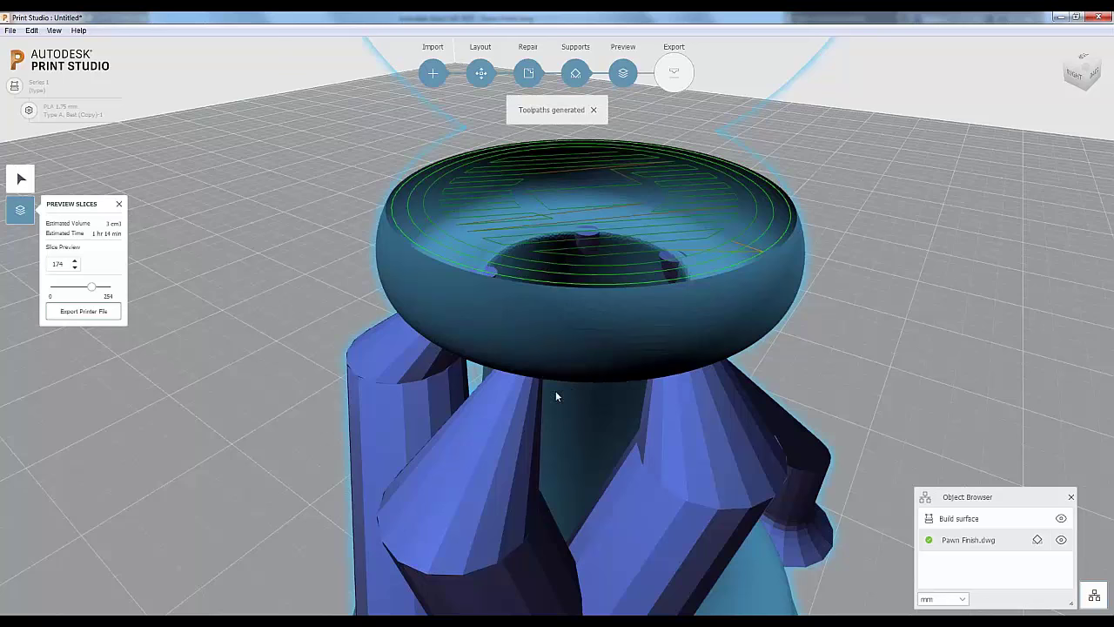
# Move the slice preview to the last slice, 254, to view the complete pawn with its supports
pyautogui.scroll(-6, 552, 398)
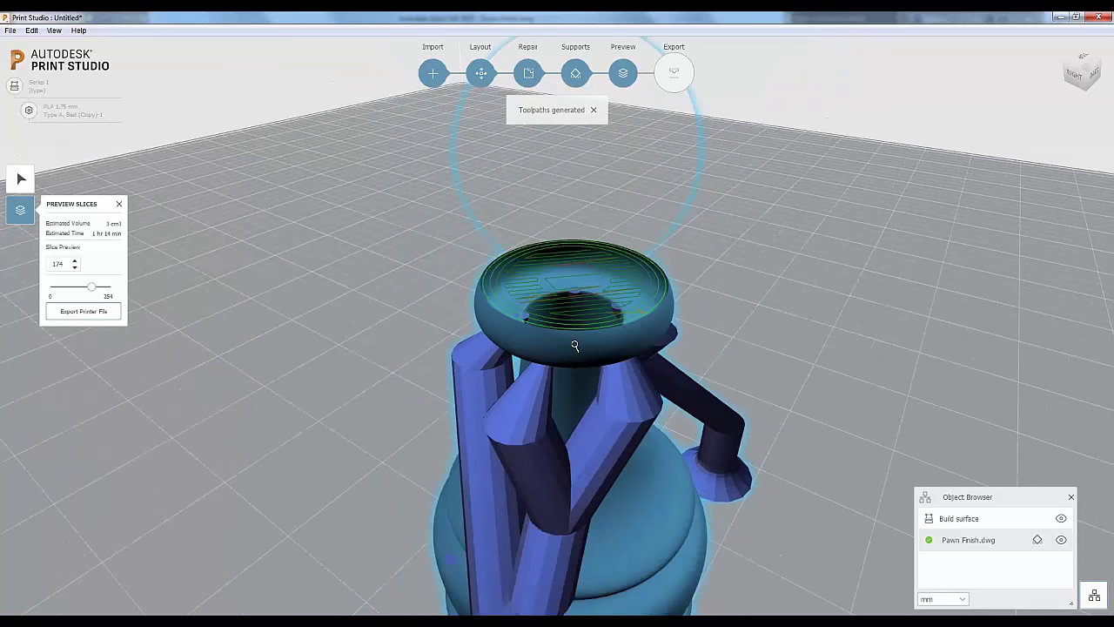
pyautogui.scroll(-2, 564, 294)
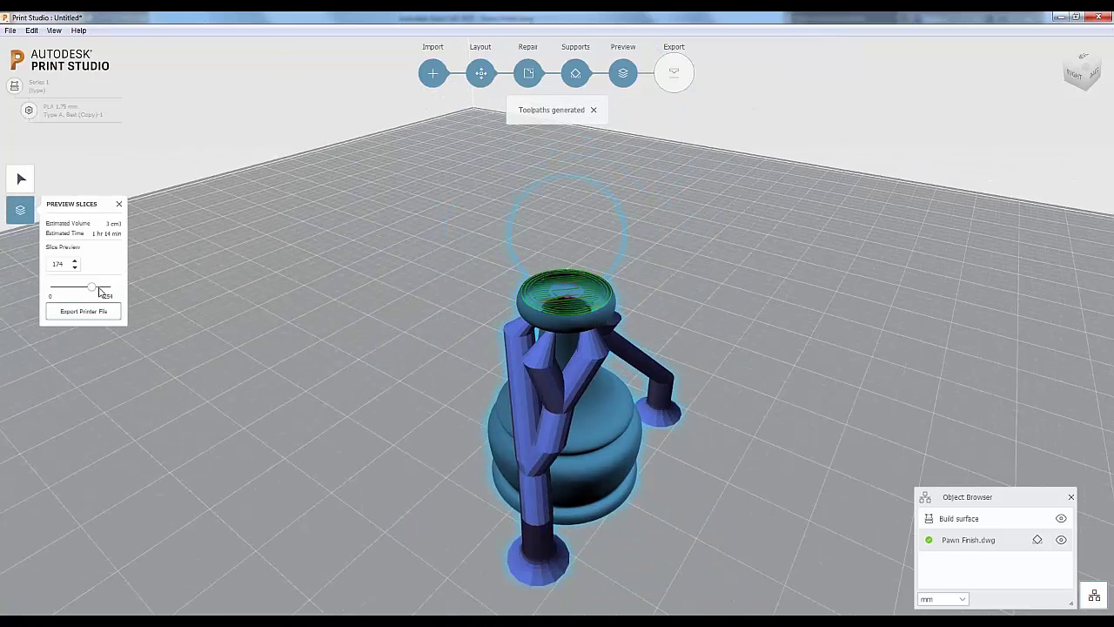
pyautogui.moveTo(100, 293); pyautogui.dragTo(125, 292)
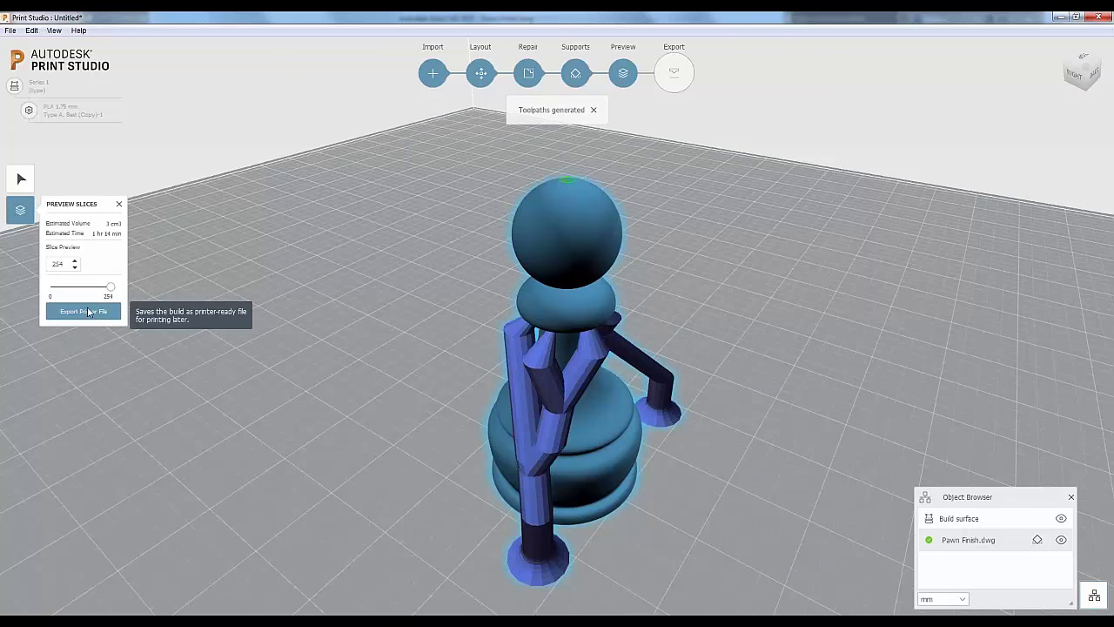
# Export the build as the printer file Pawn.gcode in the Chess Pieces STL folder, replacing the existing file
pyautogui.click(86, 312)
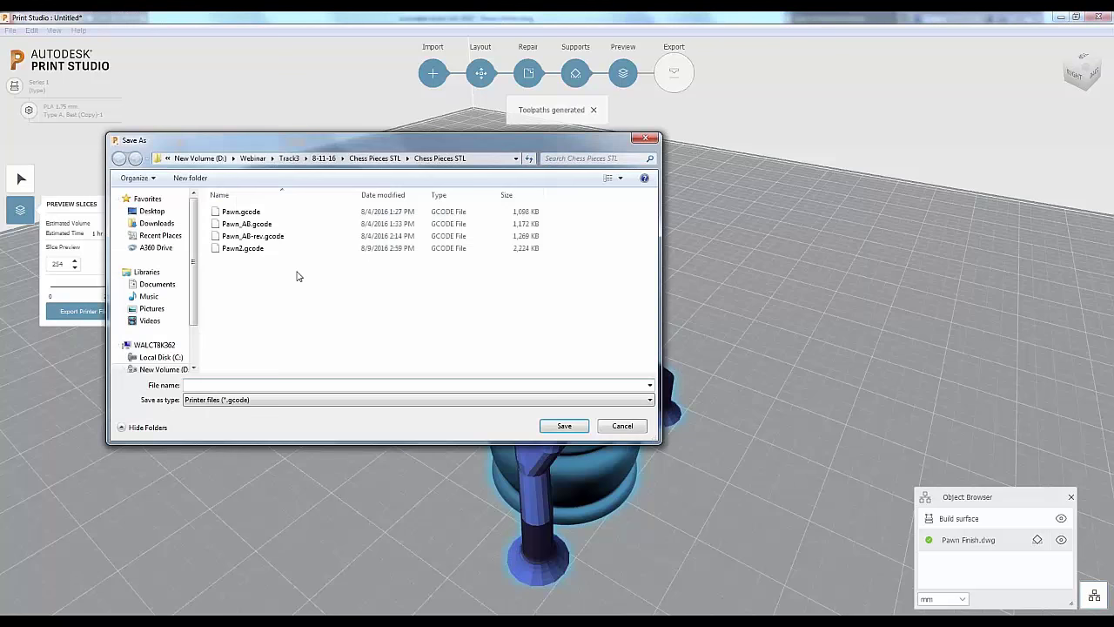
pyautogui.click(243, 213)
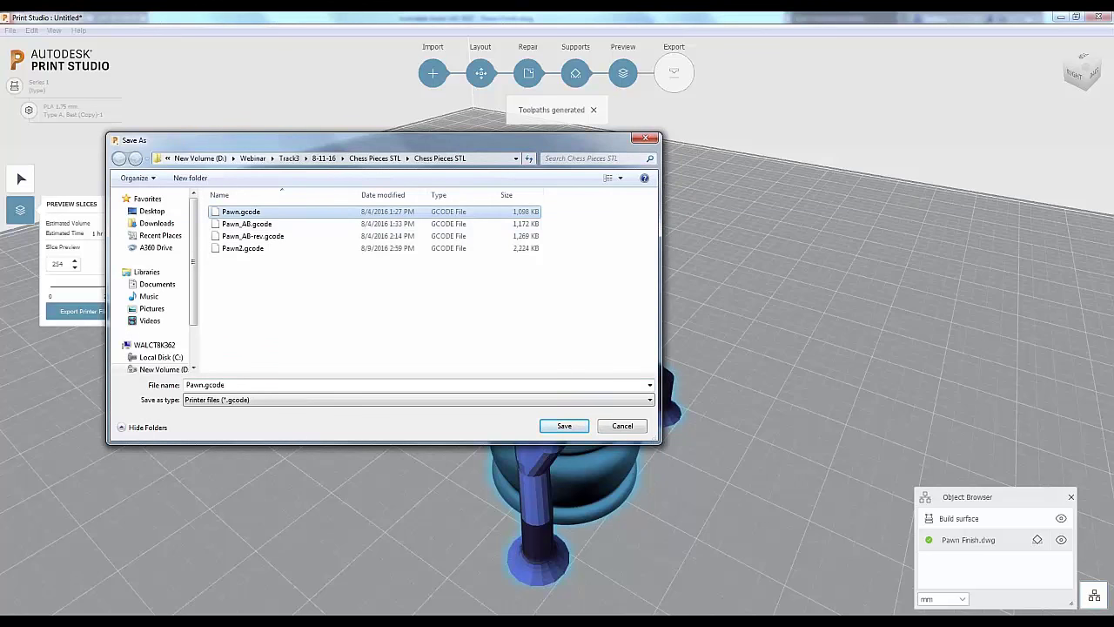
pyautogui.click(575, 432)
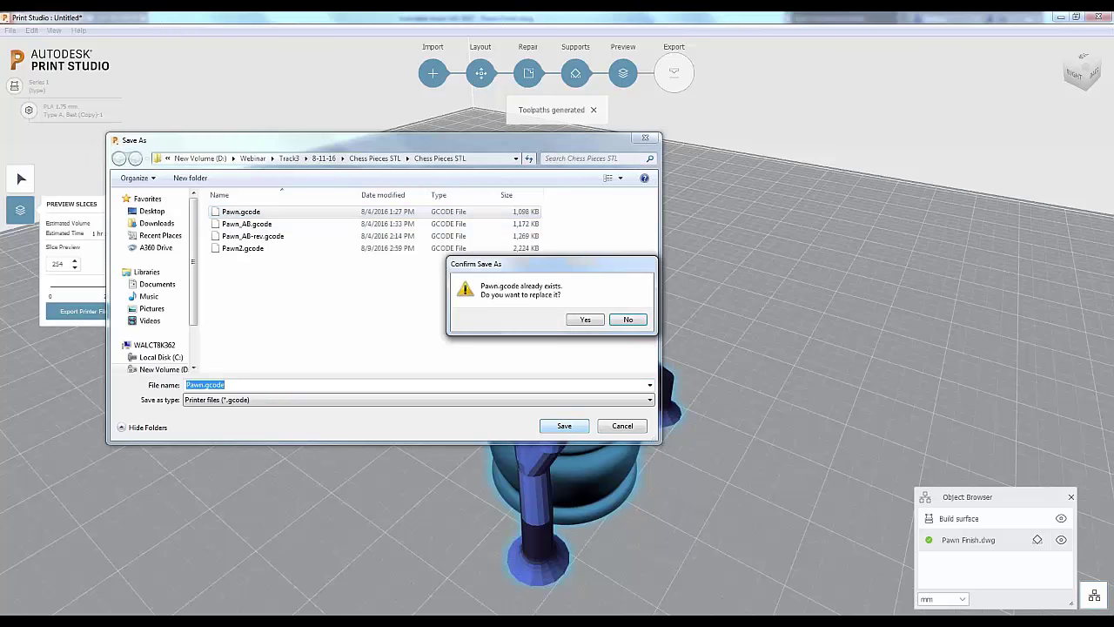
pyautogui.click(577, 322)
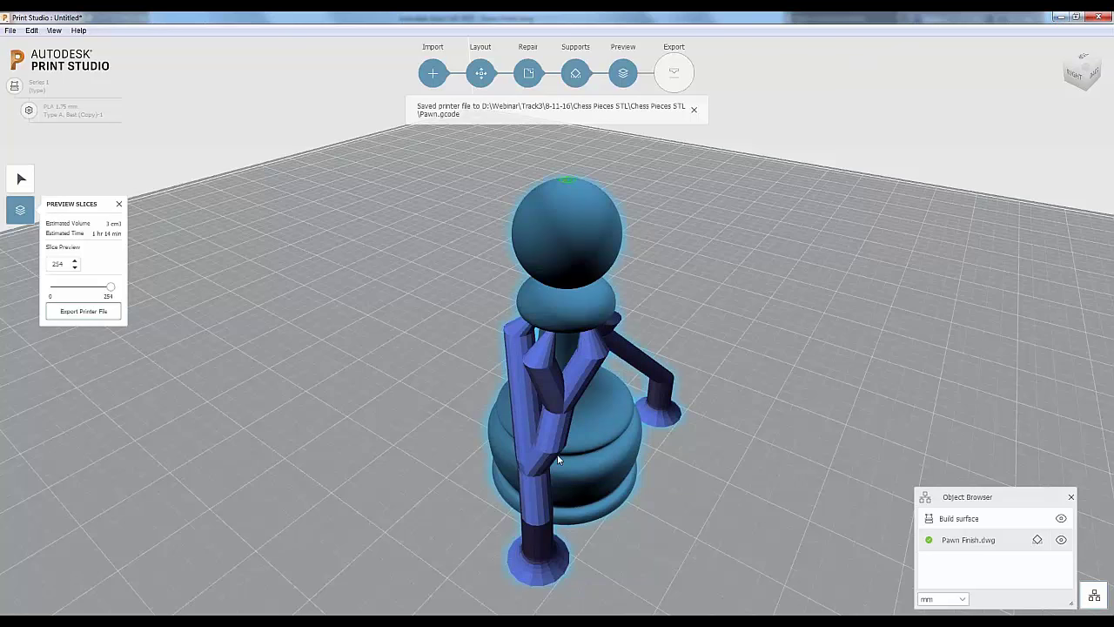
# Switch to the PowerPoint presentation, go to the "Type A" slide 10, and start the slide show from it
pyautogui.hotkey('alt', 'Tab')
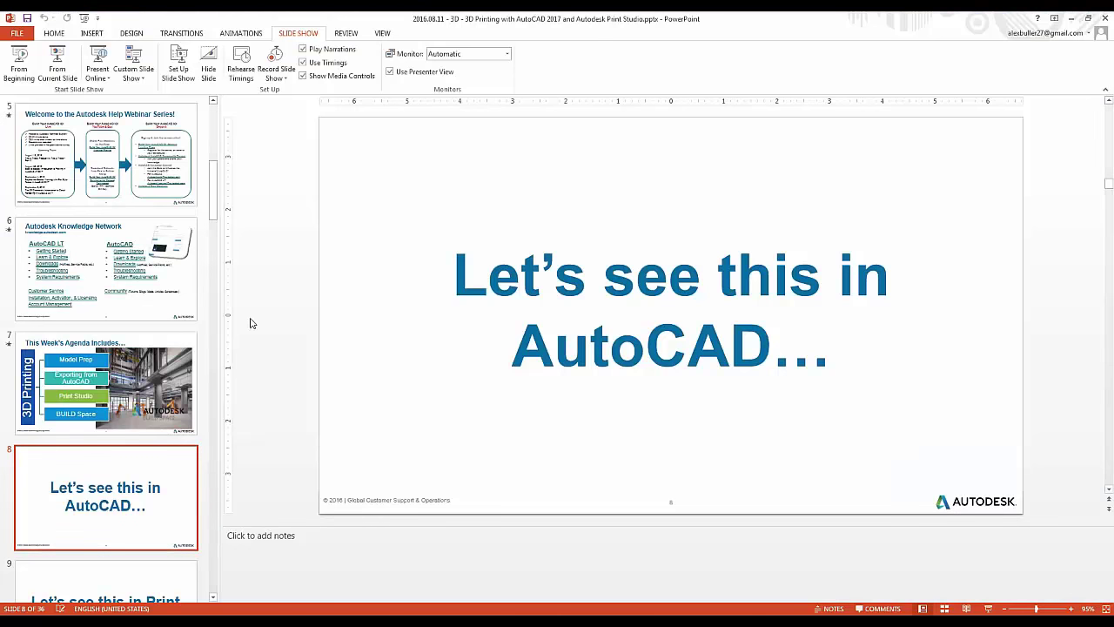
pyautogui.click(213, 598)
pyautogui.scroll(-5, 213, 598)
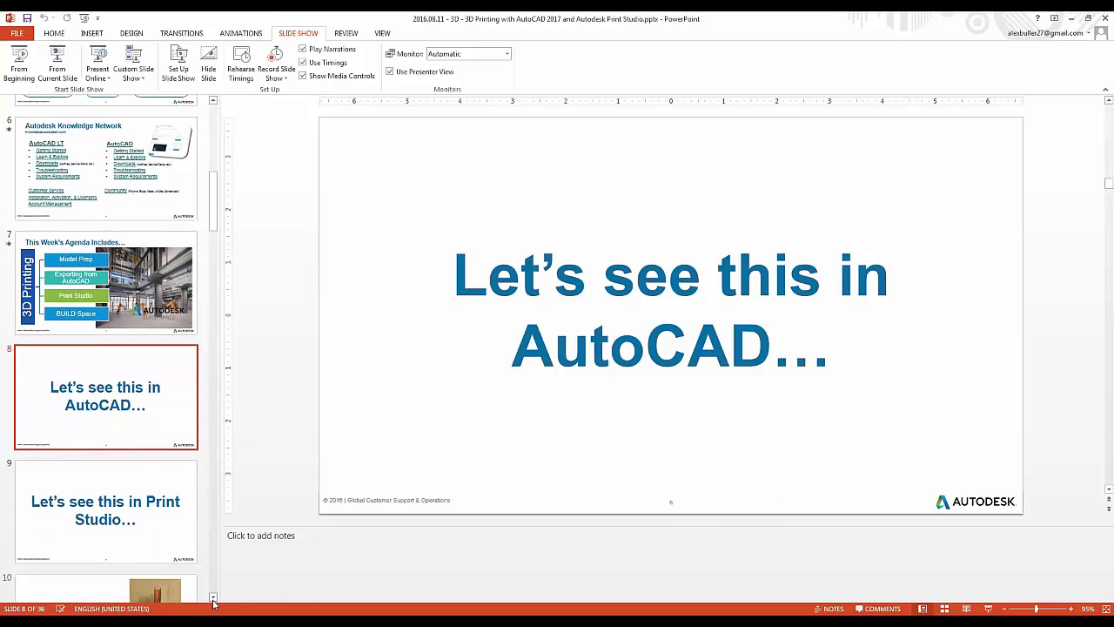
pyautogui.click(96, 529)
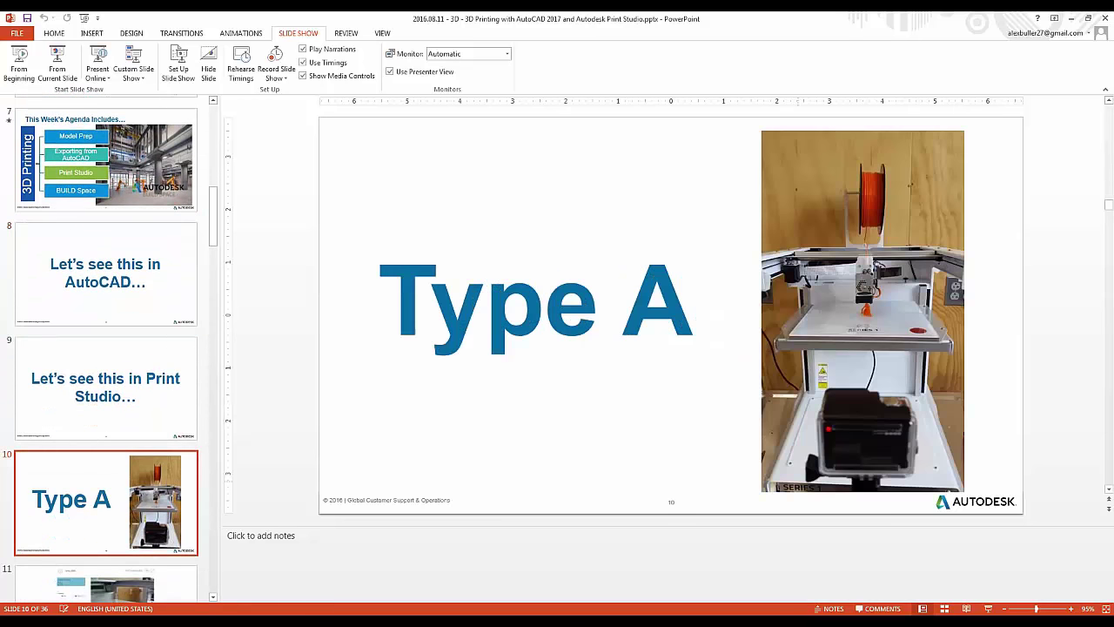
pyautogui.click(988, 609)
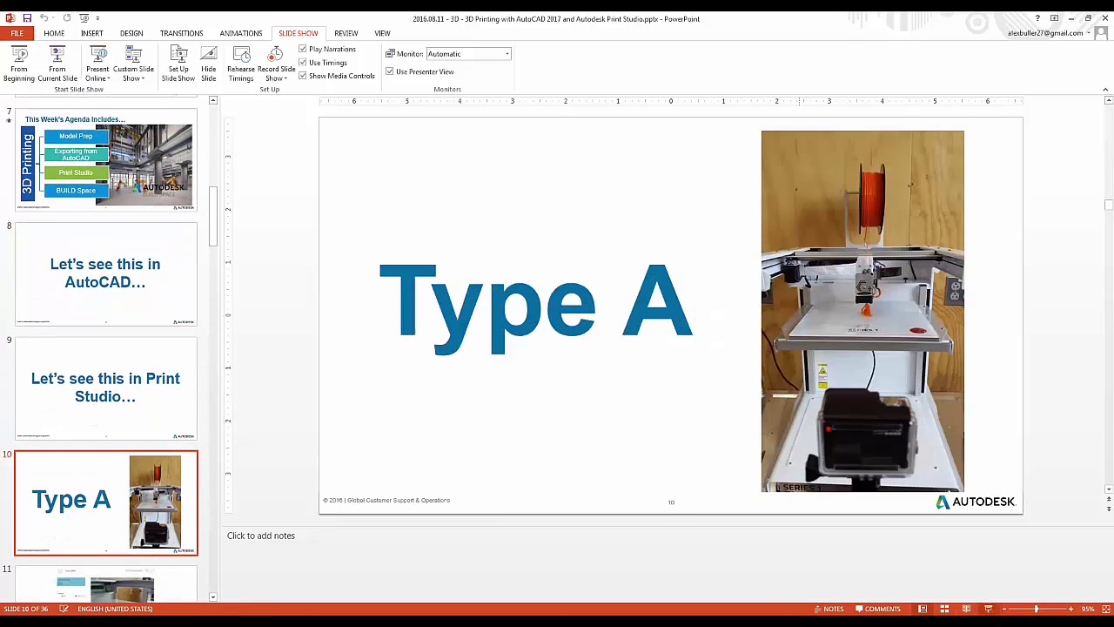